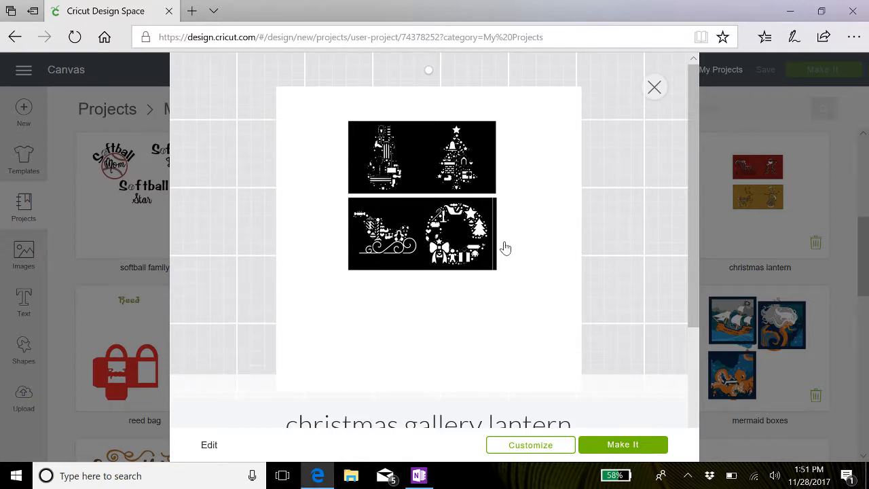
- Close the christmas gallery lantern preview, then view the christmas lantern project in My Projects and close it
click(655, 87)
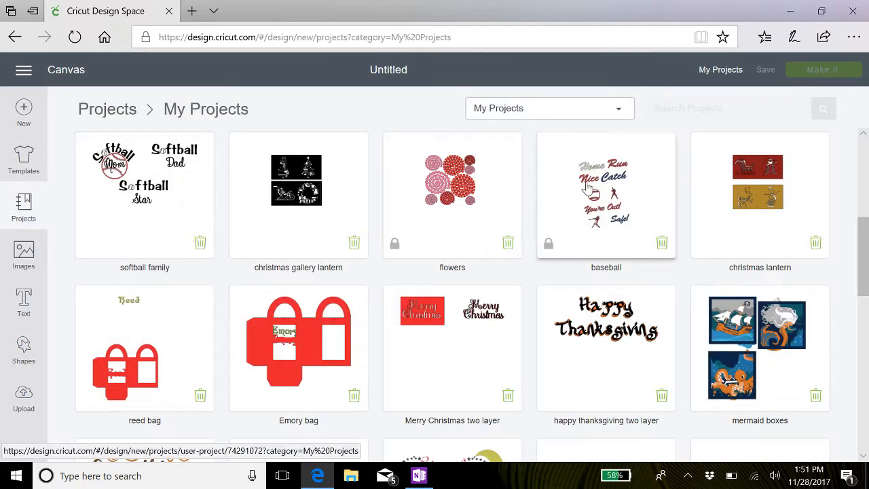
click(727, 221)
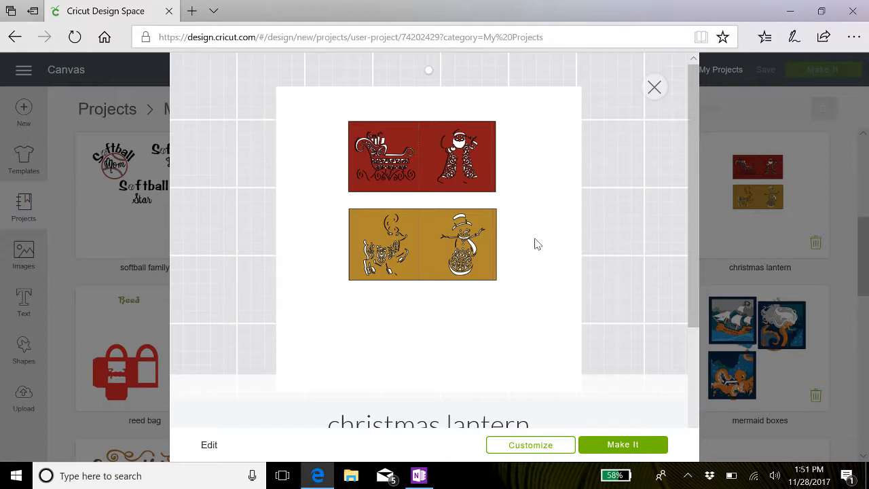
click(654, 88)
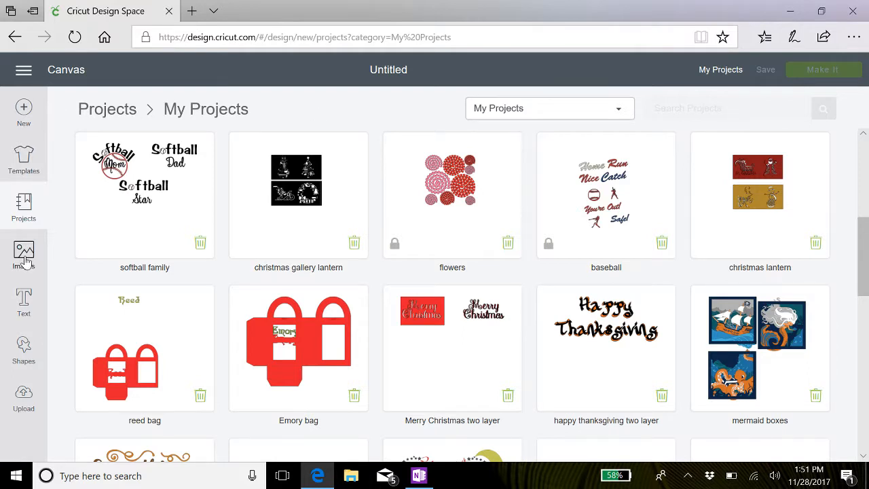
- Open the image library and search its cartridges for "quilt"
click(23, 112)
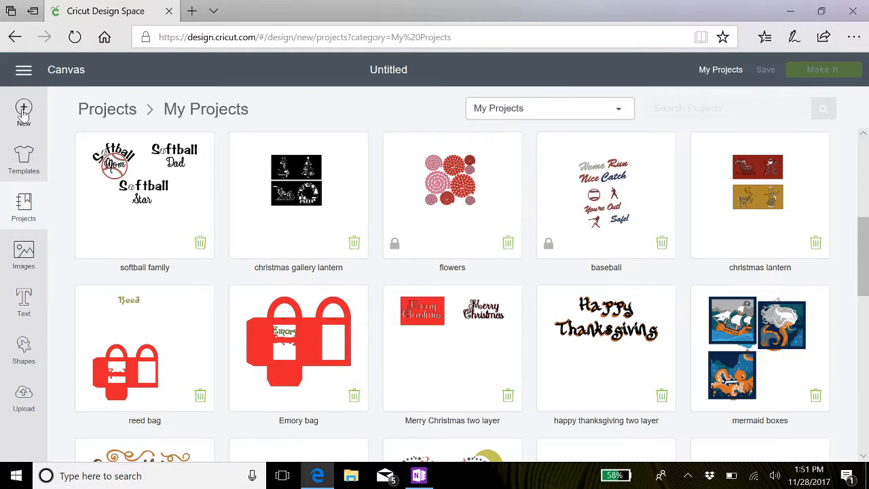
click(24, 261)
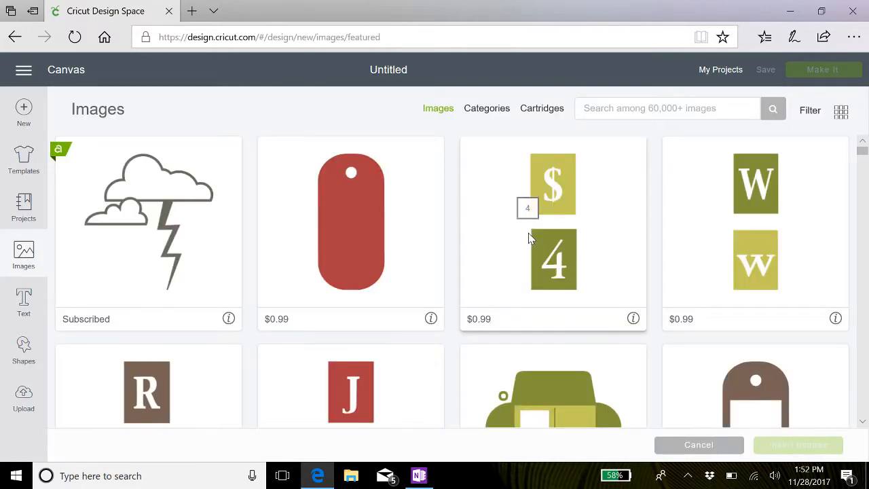
click(548, 114)
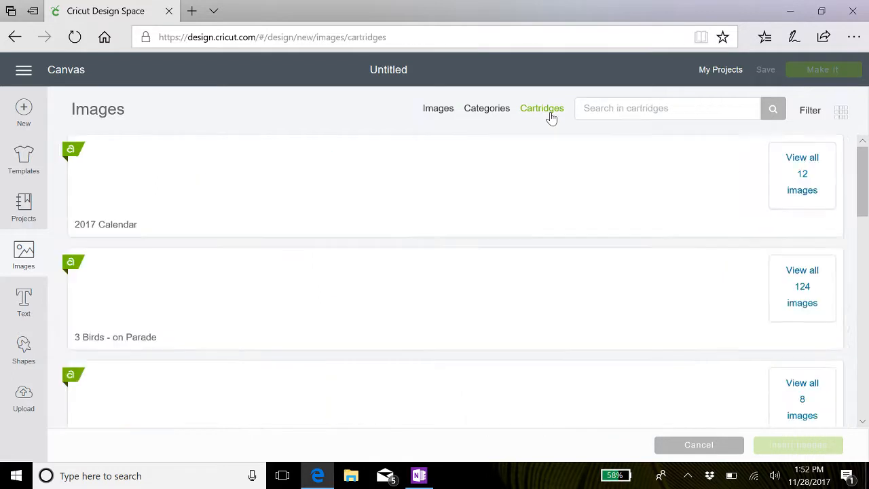
click(657, 109)
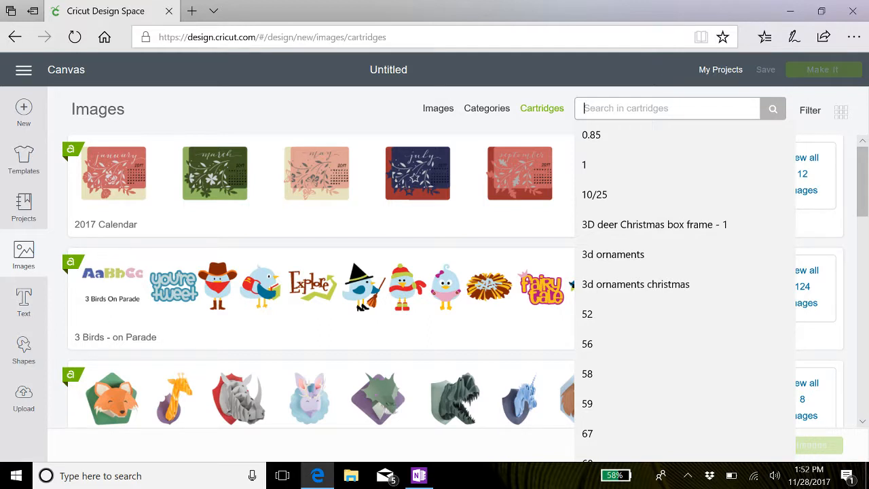
text(qu)
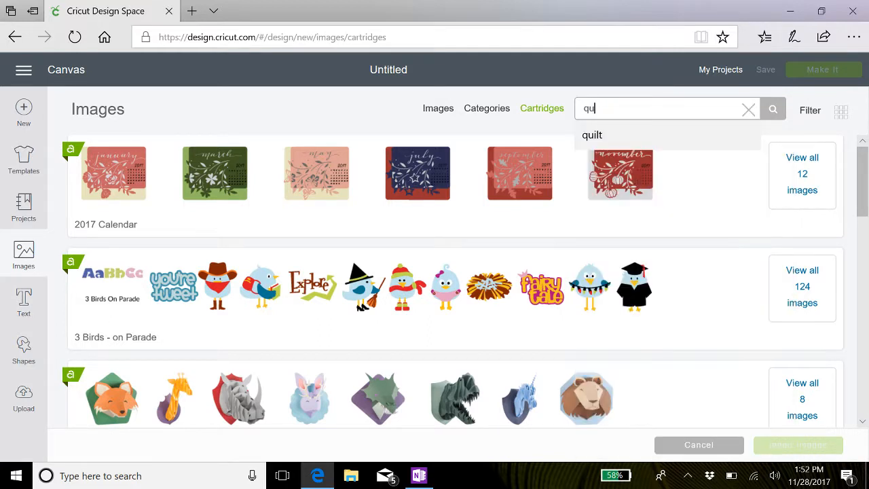
text(ilts)
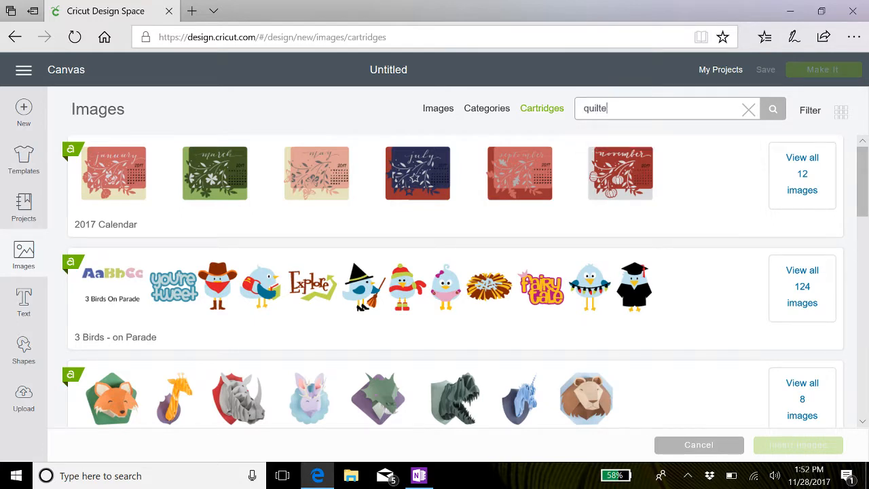
key(BackSpace)
key(Return)
click(772, 108)
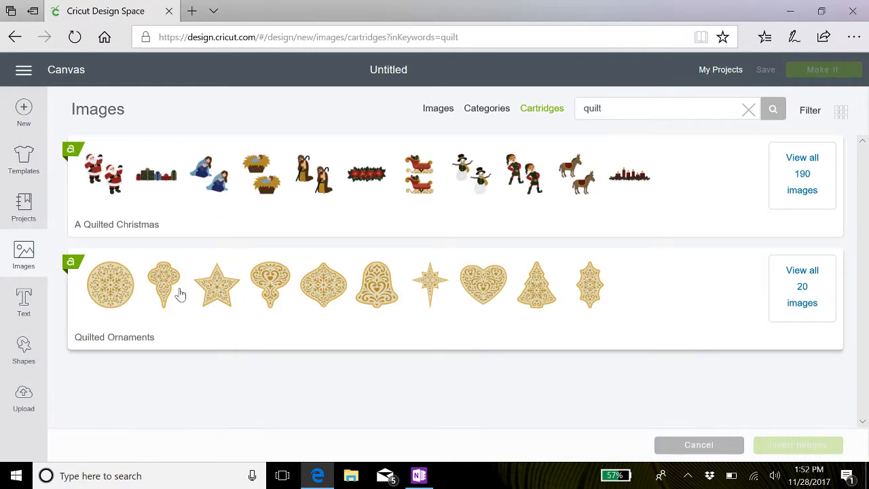
- Open the A Quilted Christmas cartridge and select the dark green wise man carrying a gift
click(344, 201)
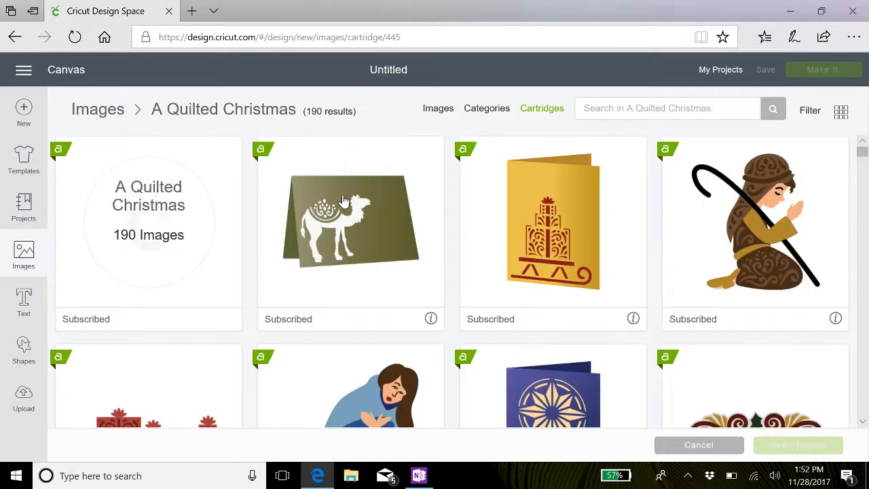
scroll(459, 264, down, 1)
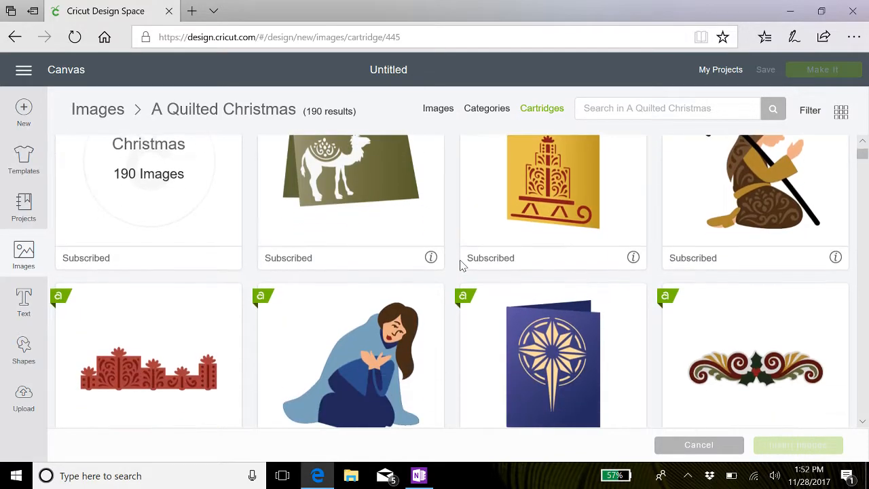
scroll(460, 265, up, 1)
scroll(460, 265, down, 4)
scroll(459, 265, down, 2)
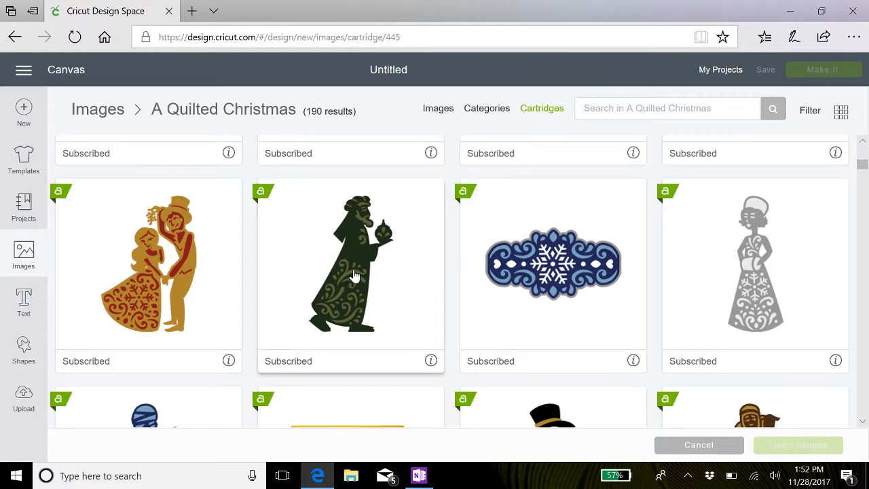
click(354, 275)
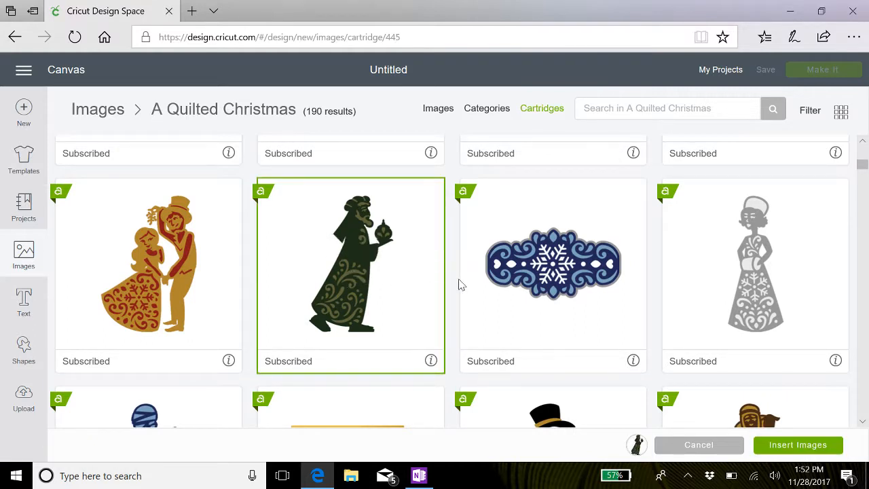
- Add the navy blue kneeling Mary with light blue flourishes to the image selection
scroll(458, 284, down, 4)
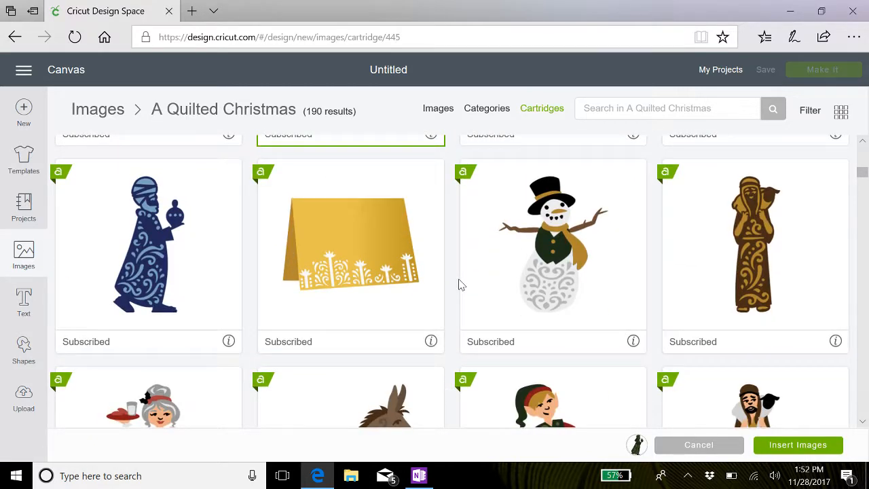
scroll(459, 284, down, 2)
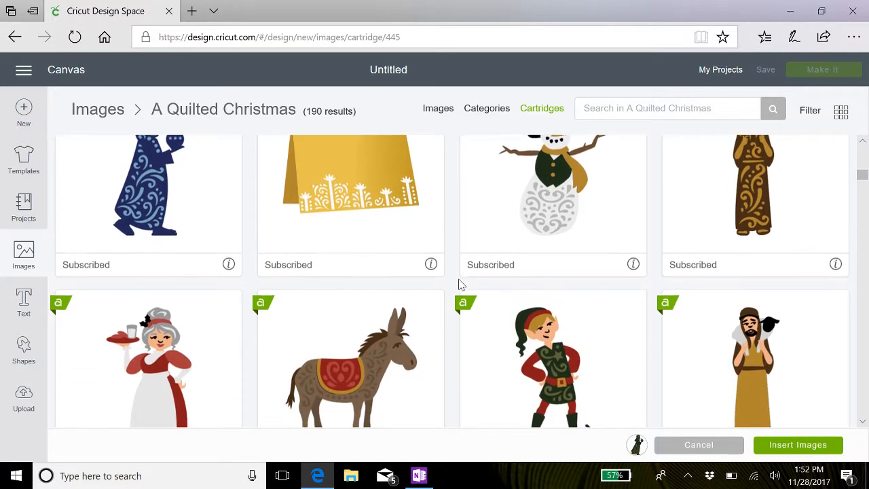
scroll(459, 284, up, 2)
scroll(458, 284, down, 1)
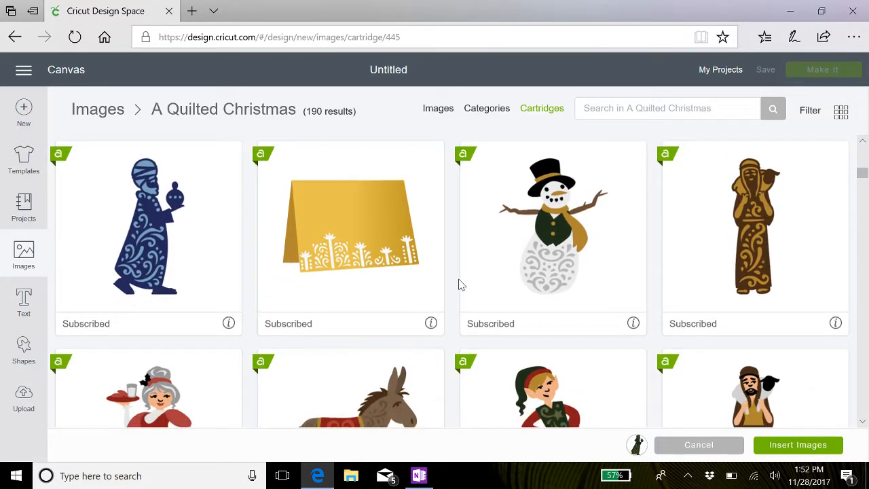
scroll(459, 285, down, 3)
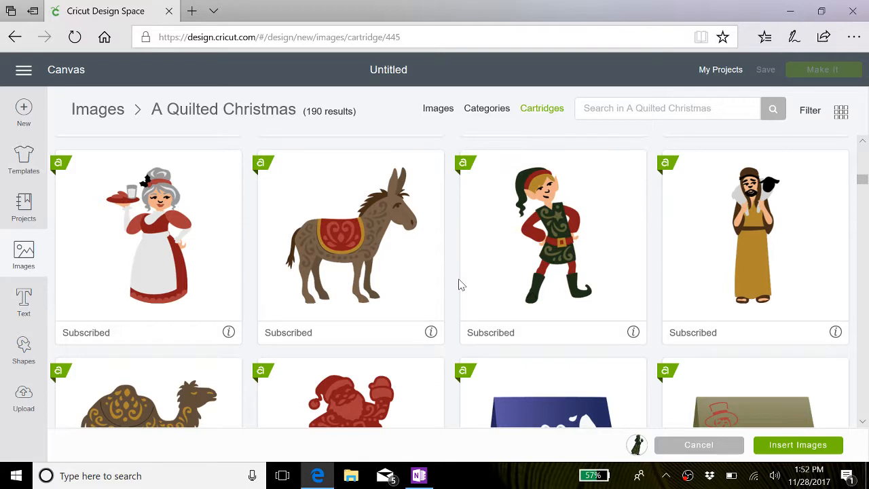
scroll(459, 285, down, 3)
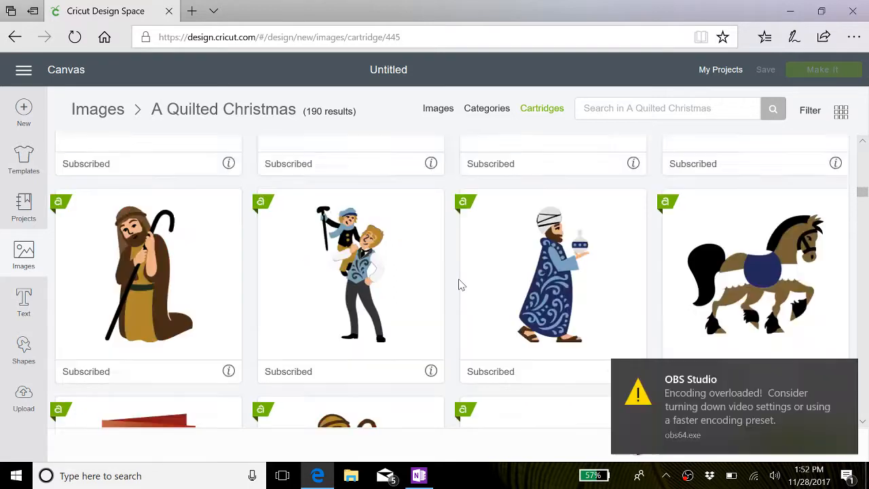
click(848, 373)
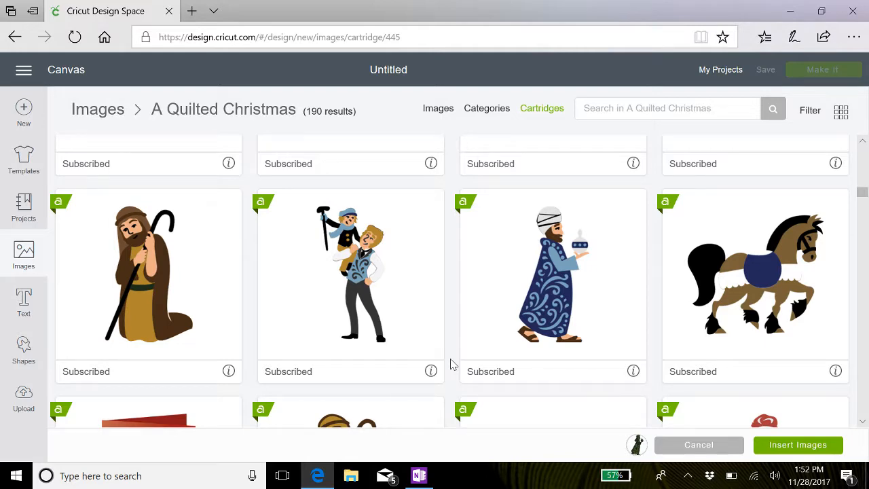
scroll(453, 365, down, 1)
scroll(453, 365, down, 3)
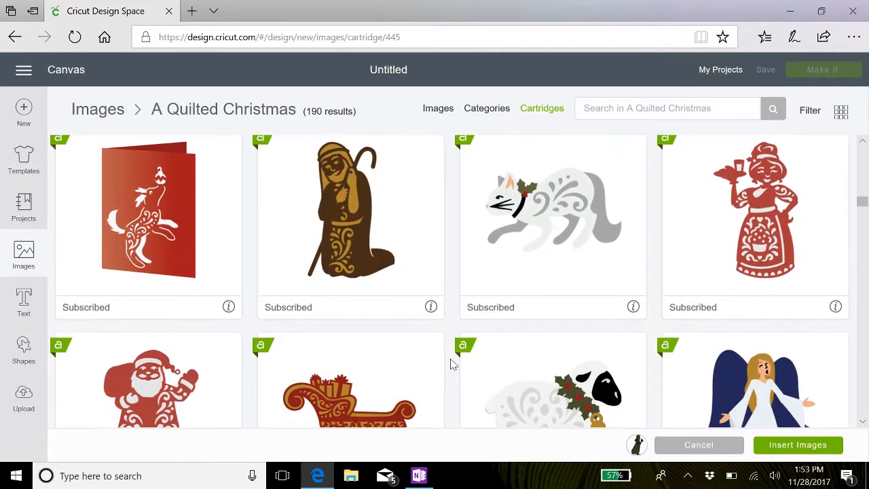
scroll(452, 364, down, 5)
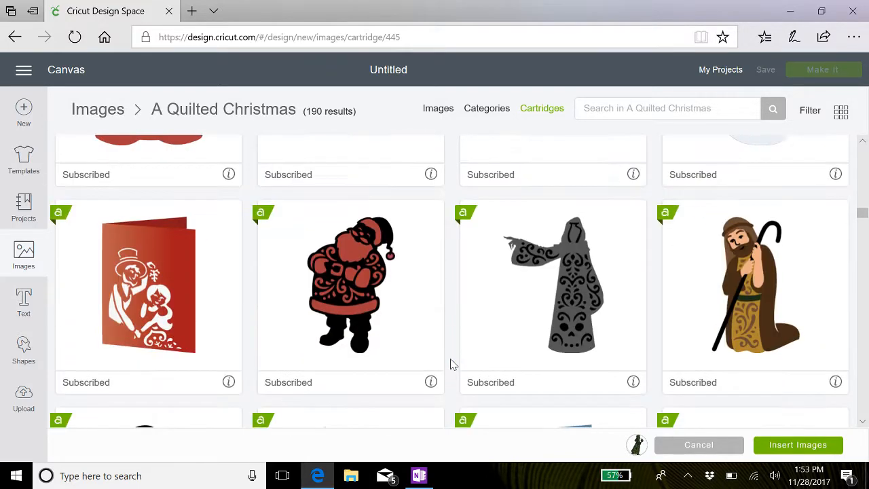
scroll(453, 365, down, 3)
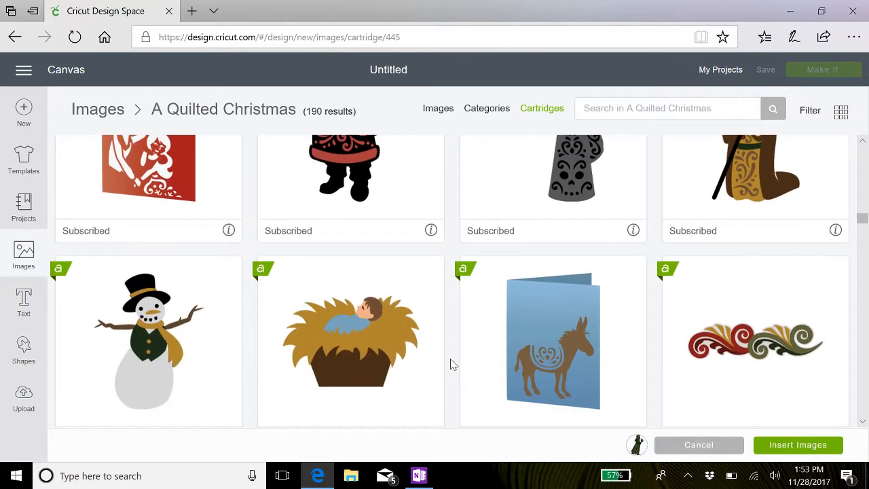
scroll(453, 365, down, 6)
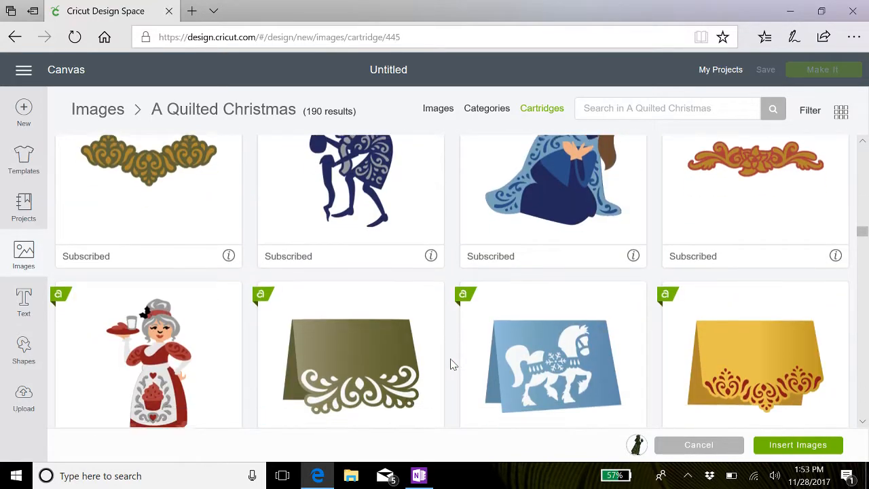
scroll(452, 364, up, 2)
scroll(453, 364, down, 1)
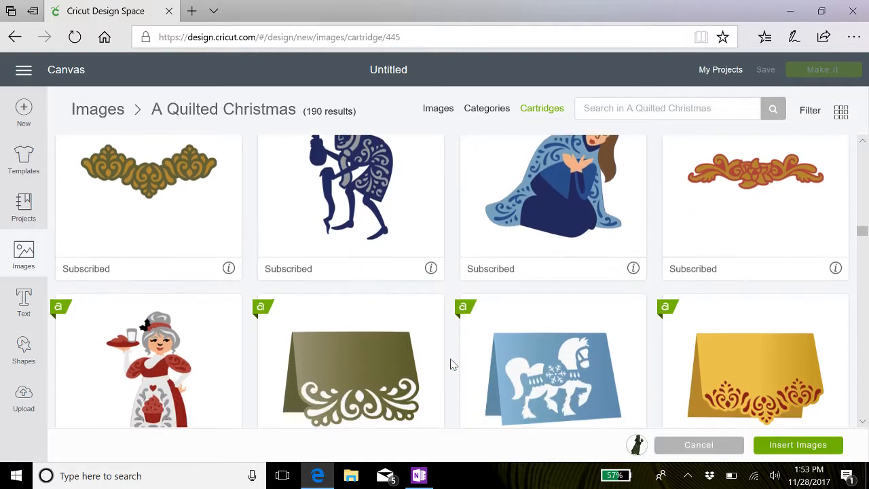
scroll(453, 364, down, 7)
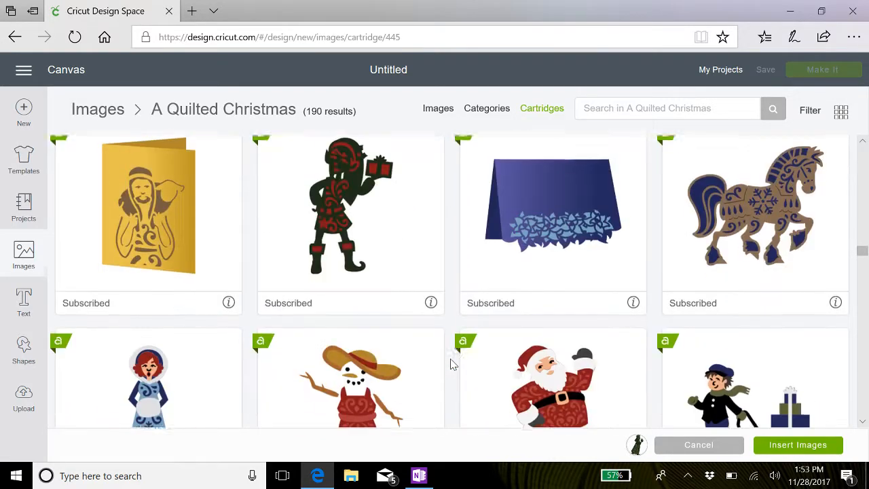
scroll(452, 364, down, 1)
scroll(453, 364, down, 3)
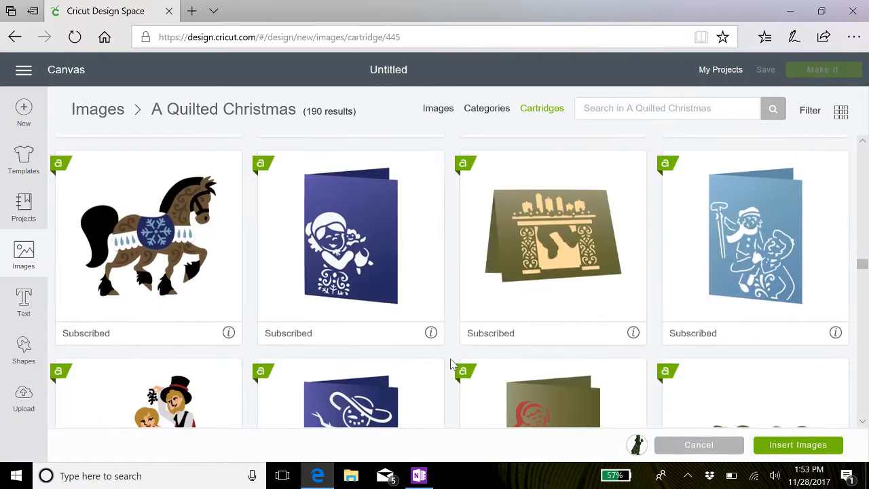
scroll(453, 364, down, 6)
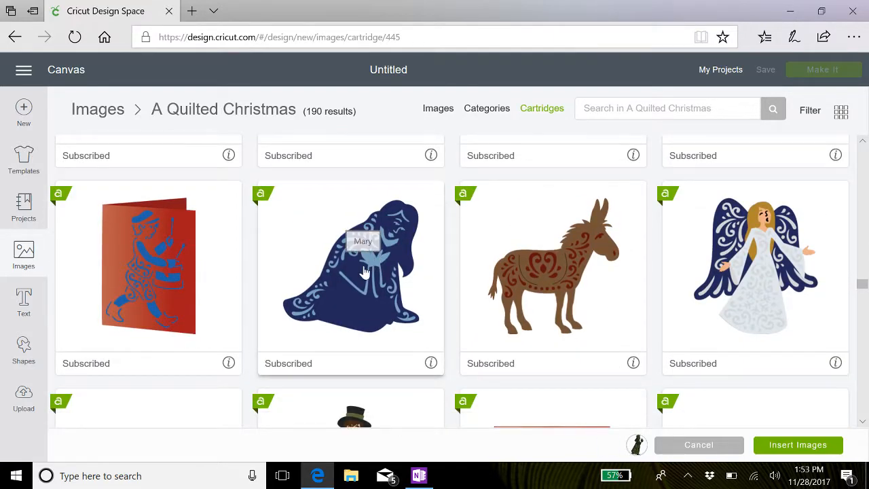
click(364, 270)
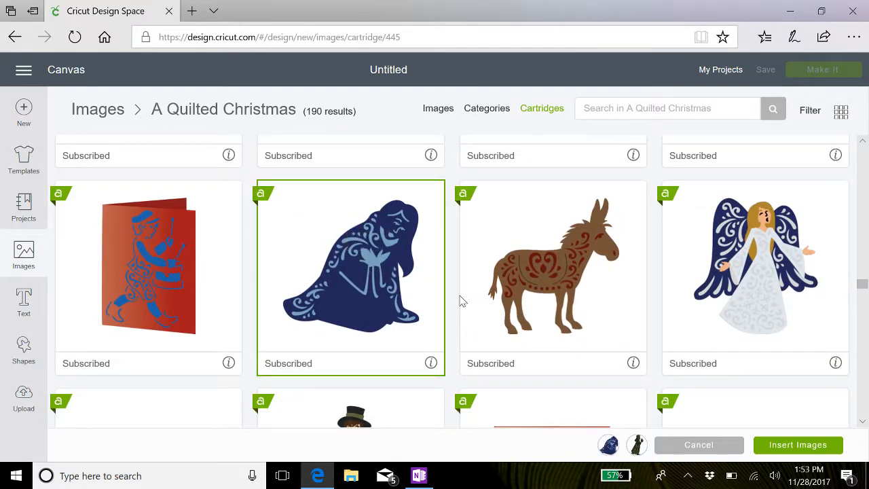
- Add the brown and gold manger with the flourish pattern to the image selection
scroll(461, 301, down, 5)
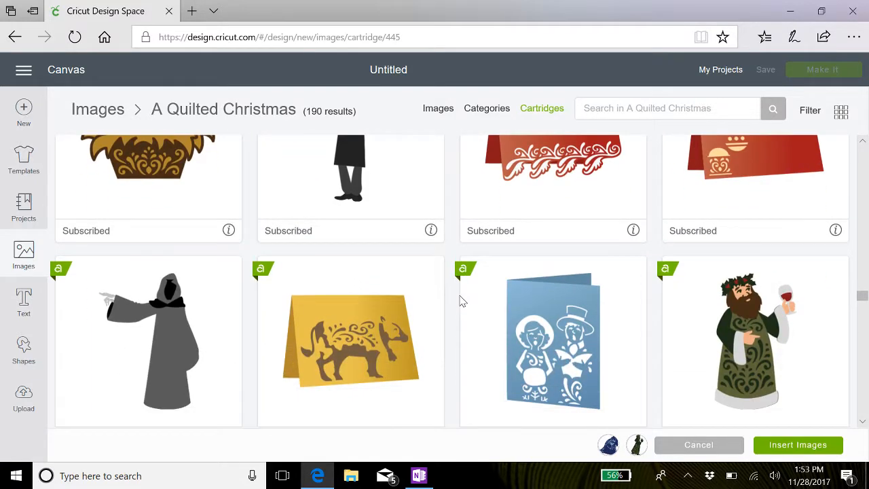
scroll(459, 298, up, 1)
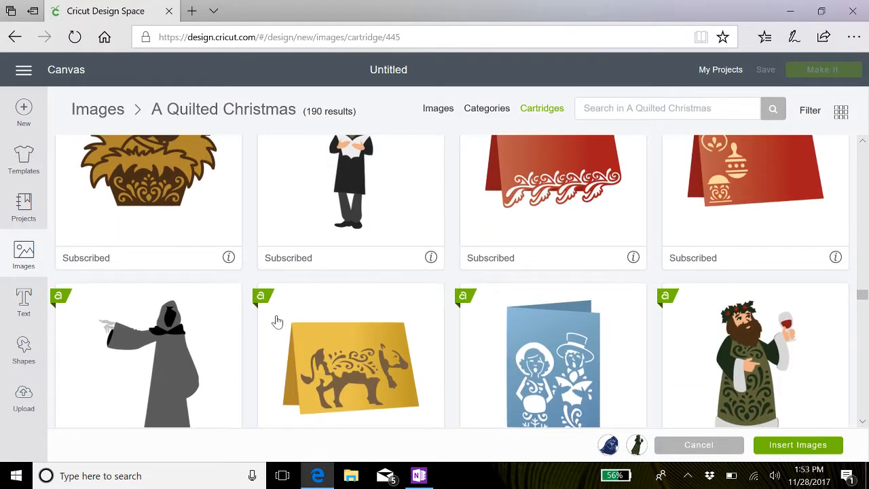
click(134, 175)
- Add the brown flourished kneeling shepherd with a crook and the navy blue and gold flourished angel to the image selection
scroll(468, 246, down, 2)
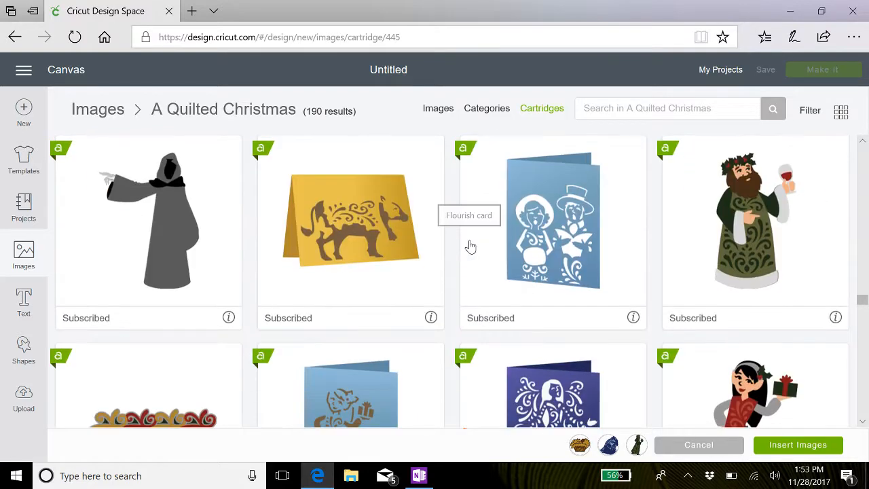
scroll(471, 247, down, 3)
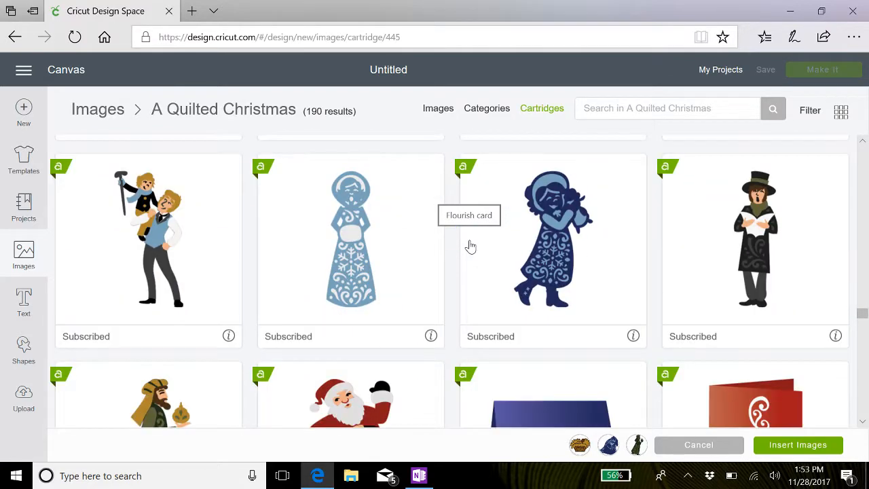
scroll(470, 246, down, 5)
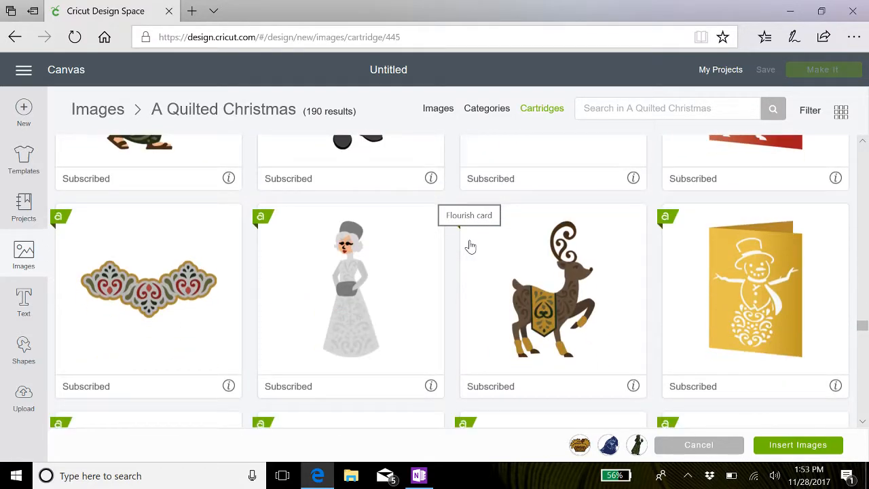
scroll(470, 246, down, 3)
scroll(470, 246, down, 5)
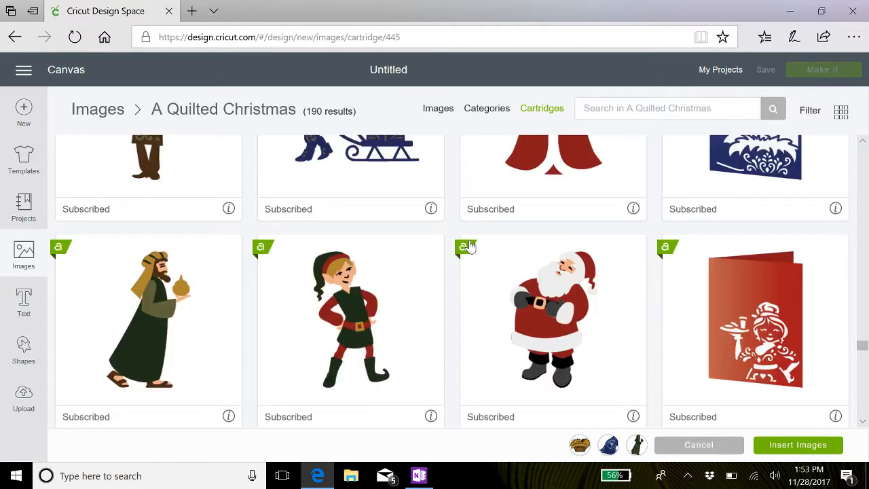
scroll(470, 246, down, 5)
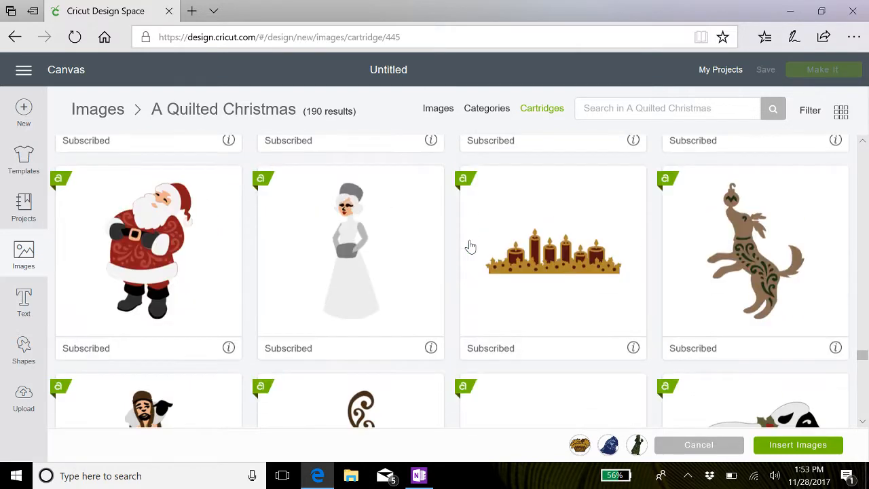
scroll(470, 246, down, 3)
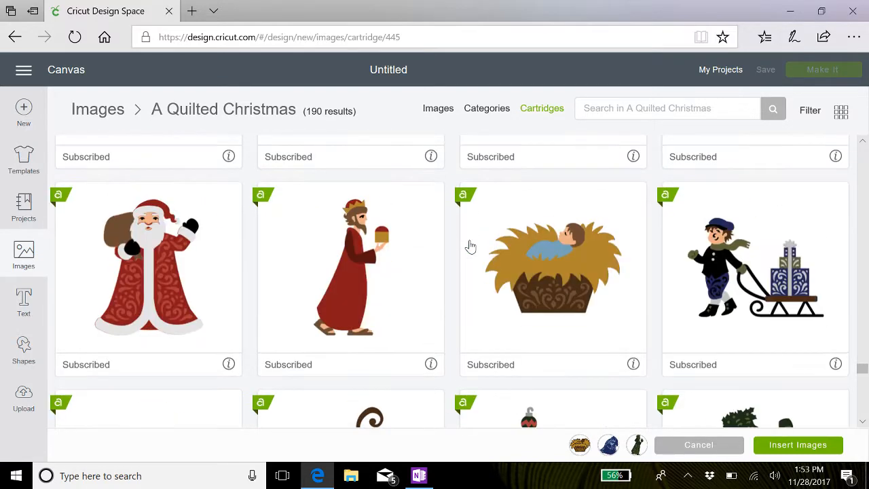
scroll(470, 246, down, 3)
scroll(470, 246, down, 2)
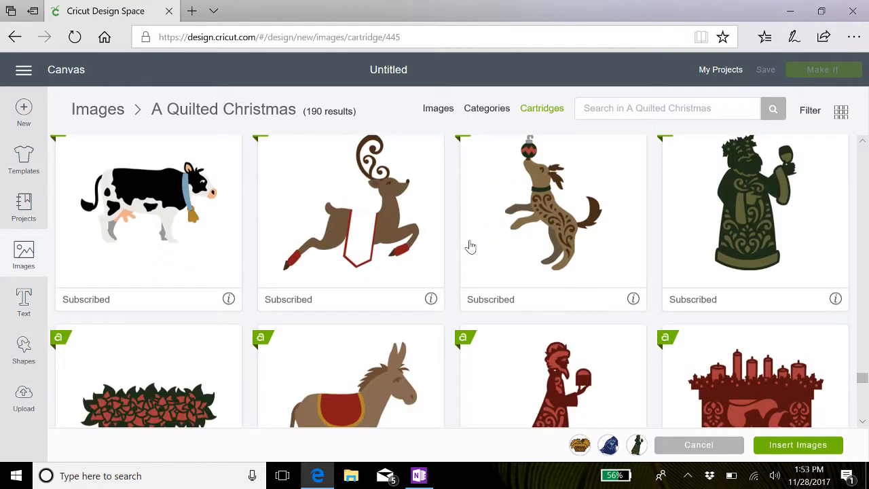
scroll(471, 246, down, 6)
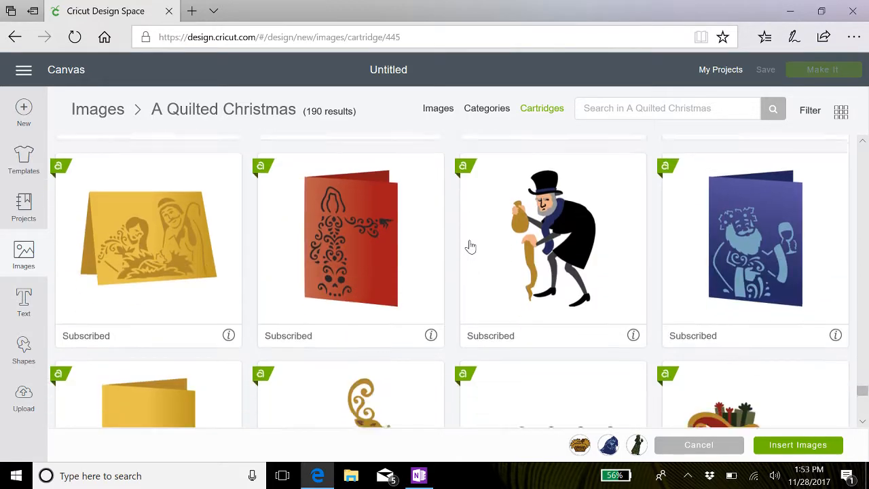
scroll(470, 246, down, 3)
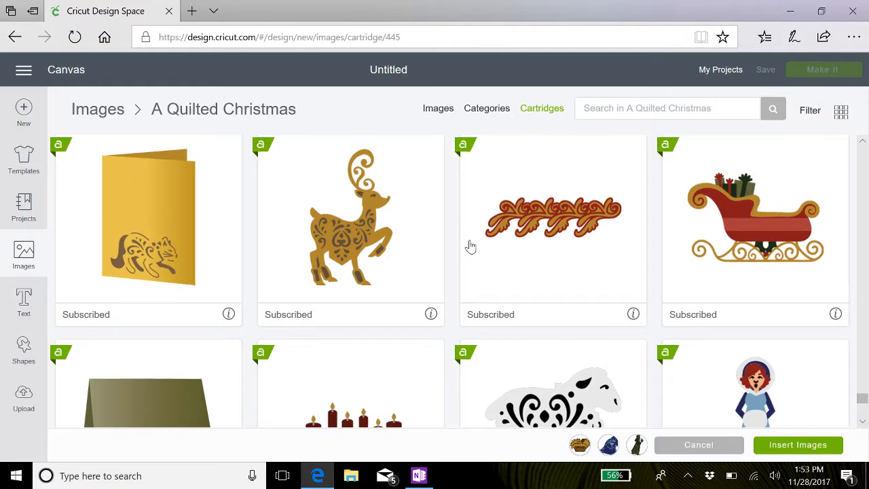
scroll(470, 246, down, 3)
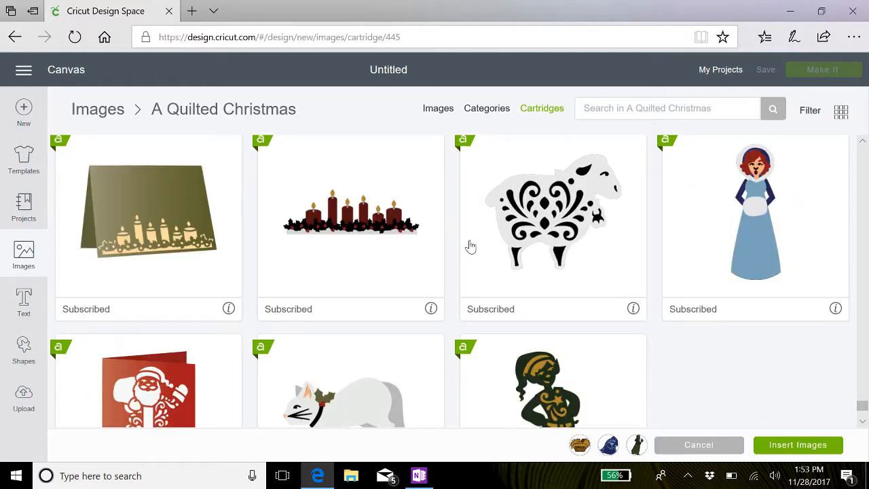
scroll(470, 246, down, 3)
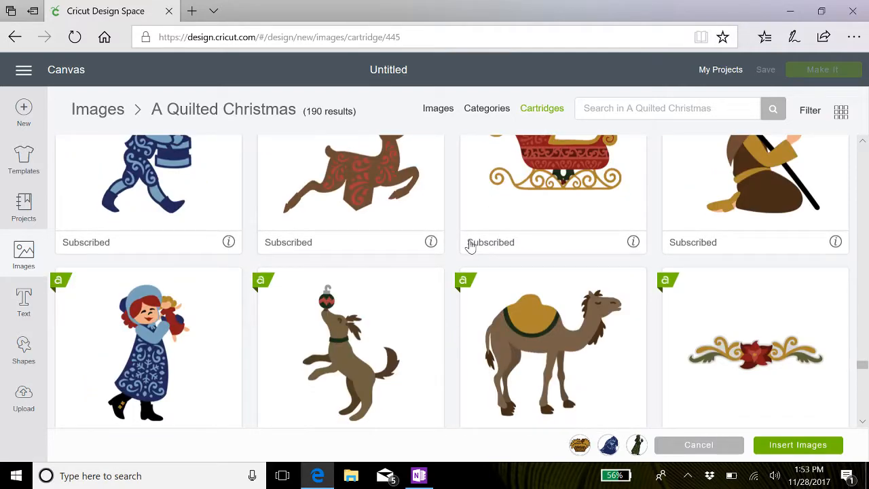
scroll(470, 246, down, 3)
click(361, 236)
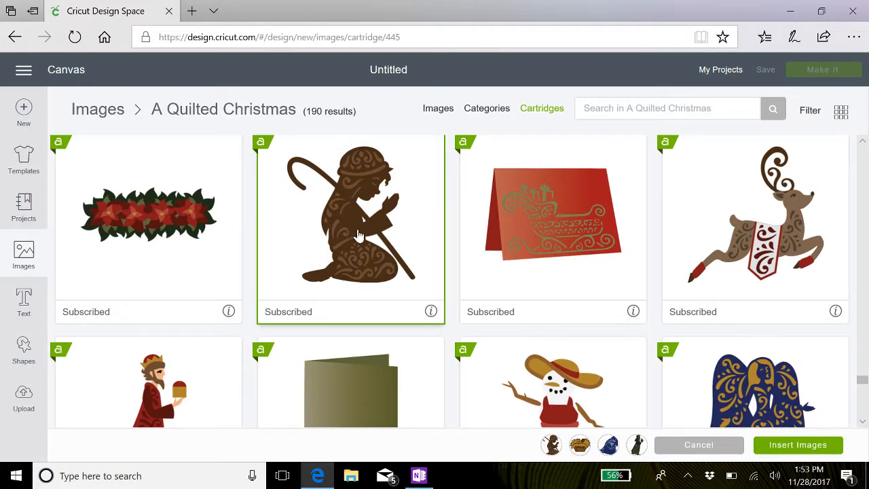
scroll(468, 248, down, 3)
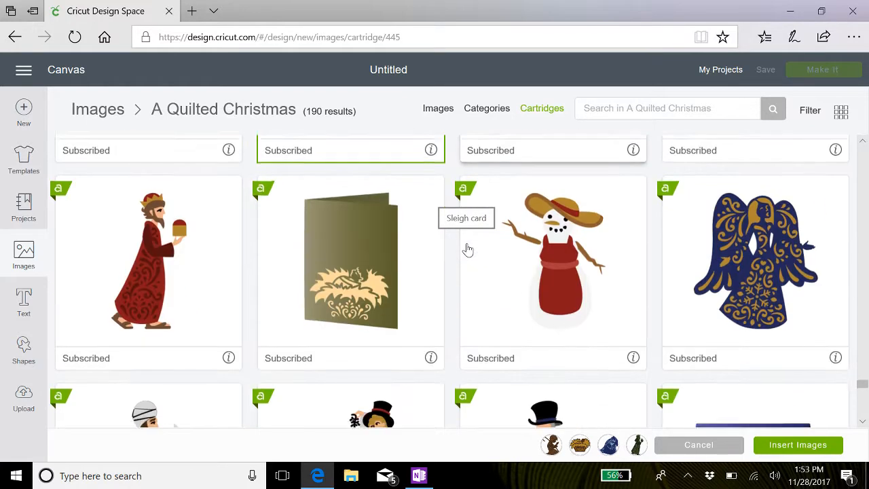
click(774, 245)
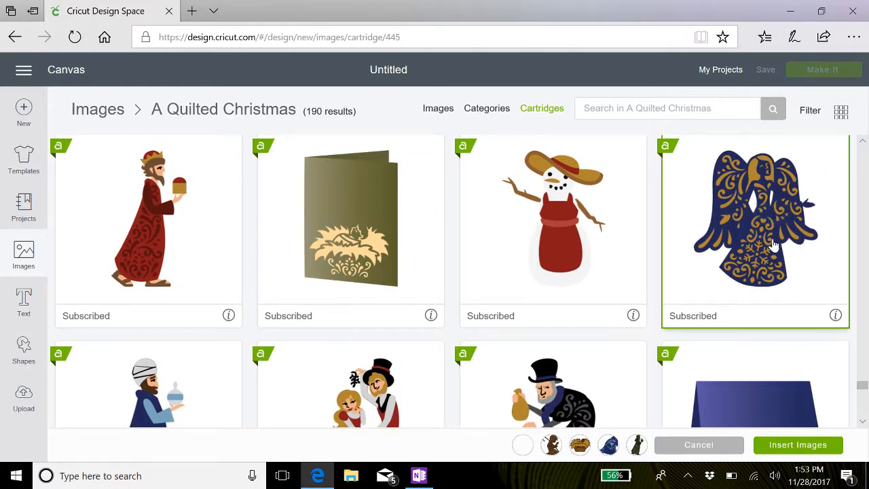
- Look through the rest of the A Quilted Christmas images and back through the earlier ones for further flourished nativity figures
scroll(462, 273, down, 4)
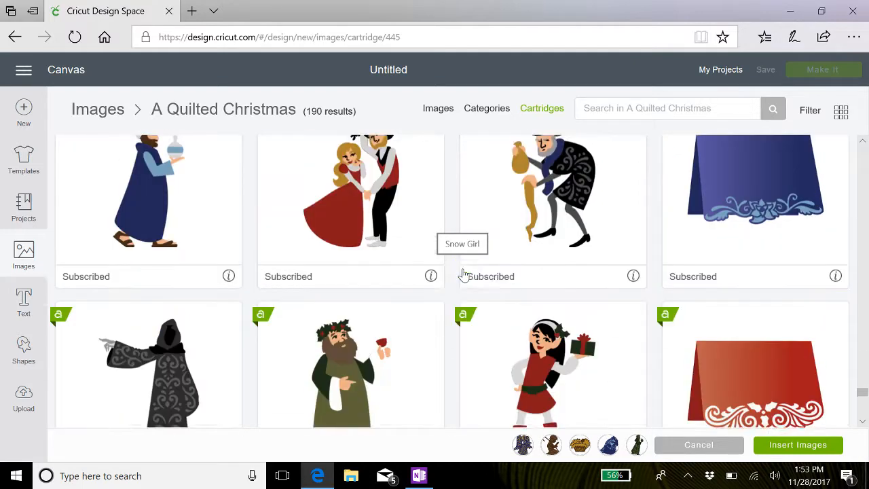
scroll(463, 274, down, 2)
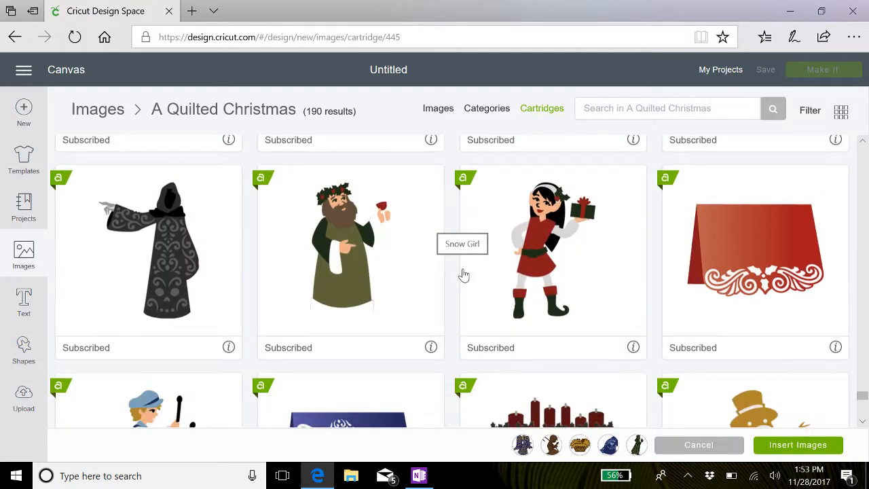
scroll(463, 274, down, 7)
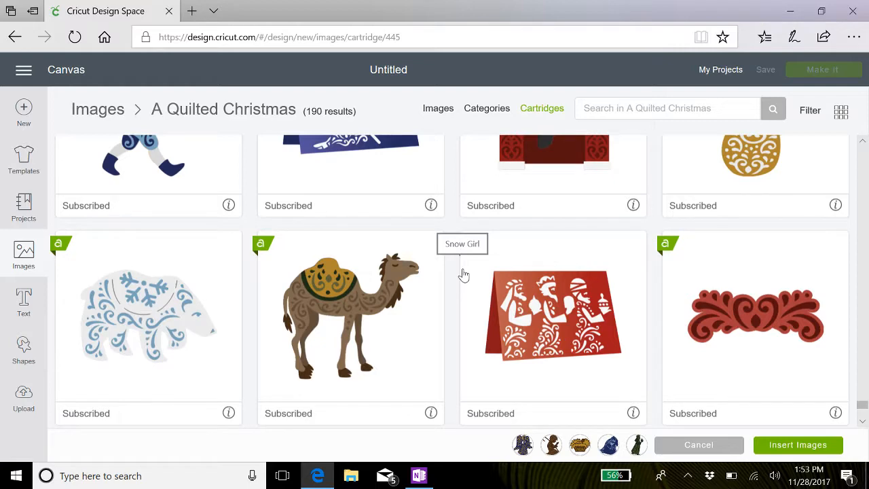
scroll(464, 275, down, 4)
scroll(464, 274, up, 4)
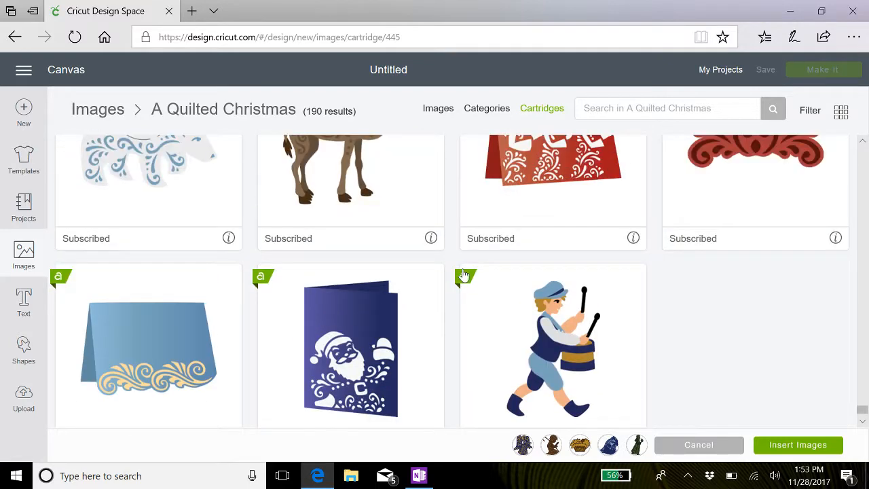
scroll(464, 274, down, 4)
scroll(463, 274, up, 8)
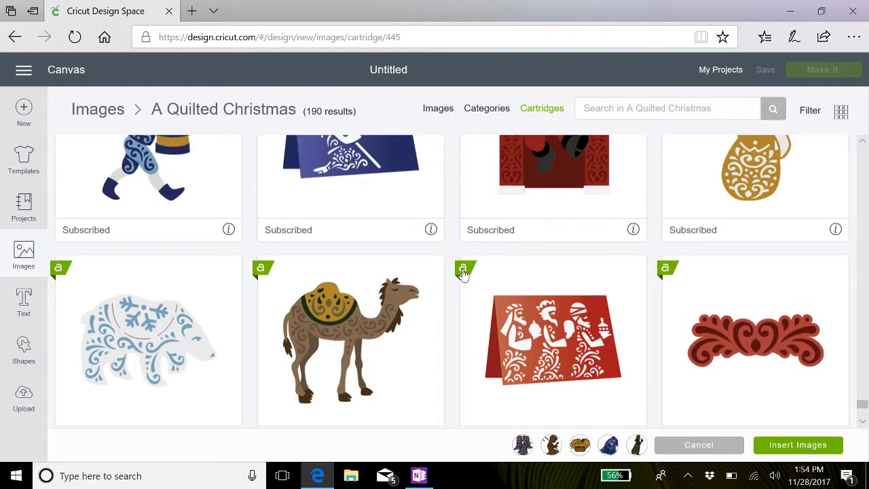
scroll(463, 274, up, 6)
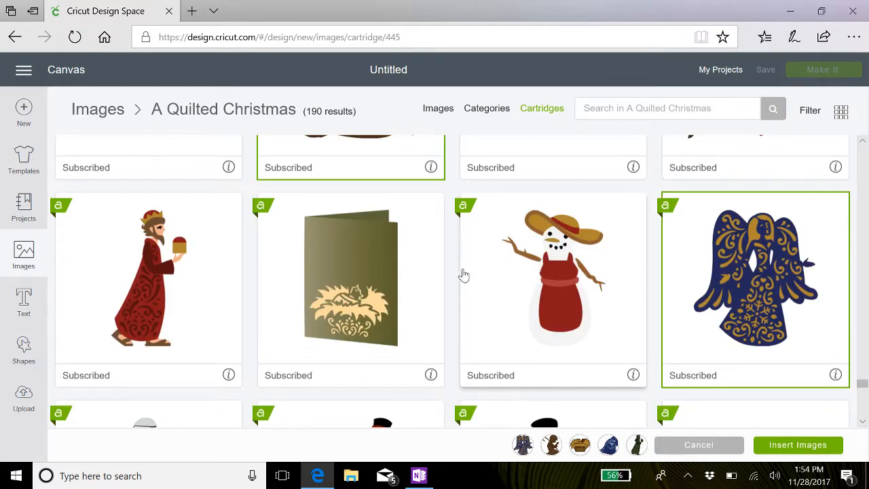
scroll(463, 274, up, 5)
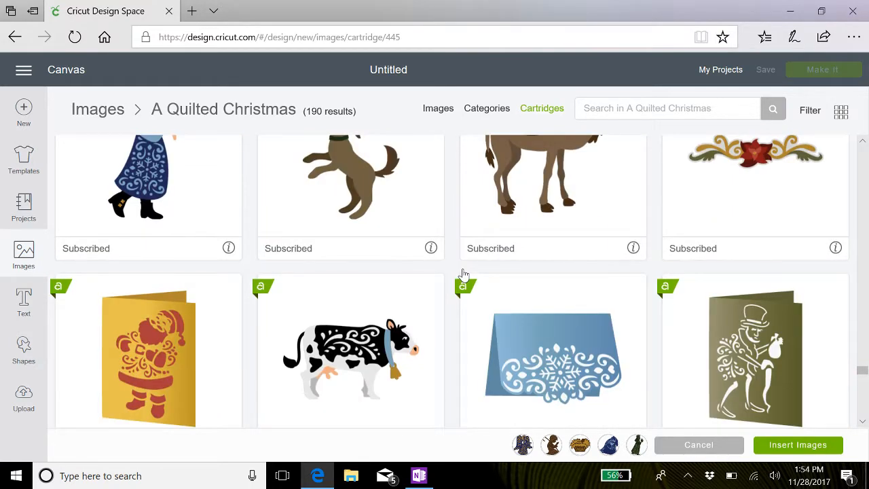
scroll(463, 274, up, 3)
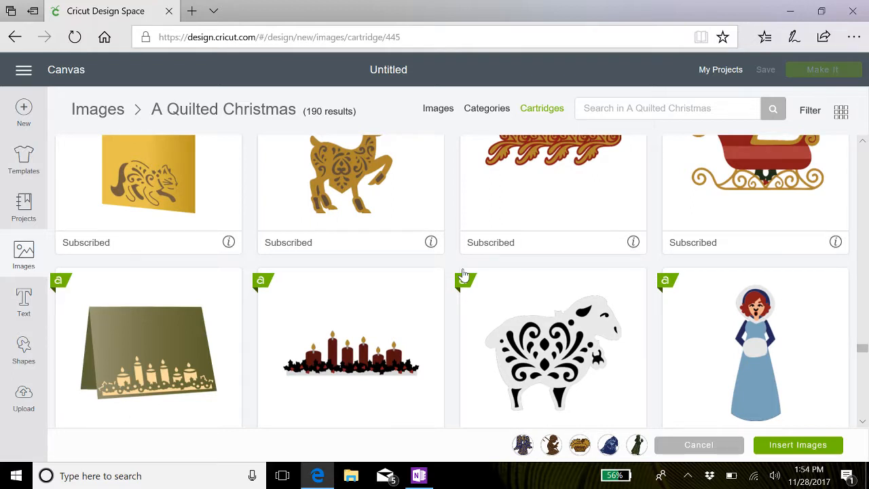
scroll(463, 274, up, 3)
scroll(452, 310, up, 3)
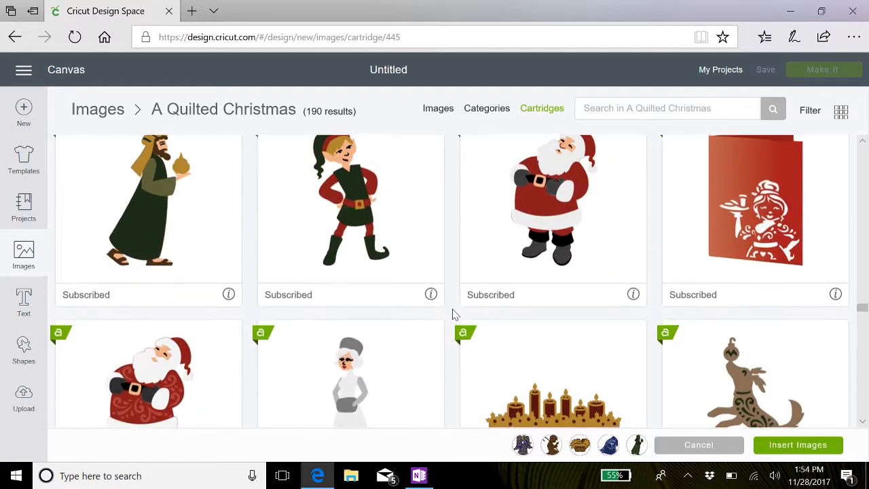
scroll(452, 310, up, 2)
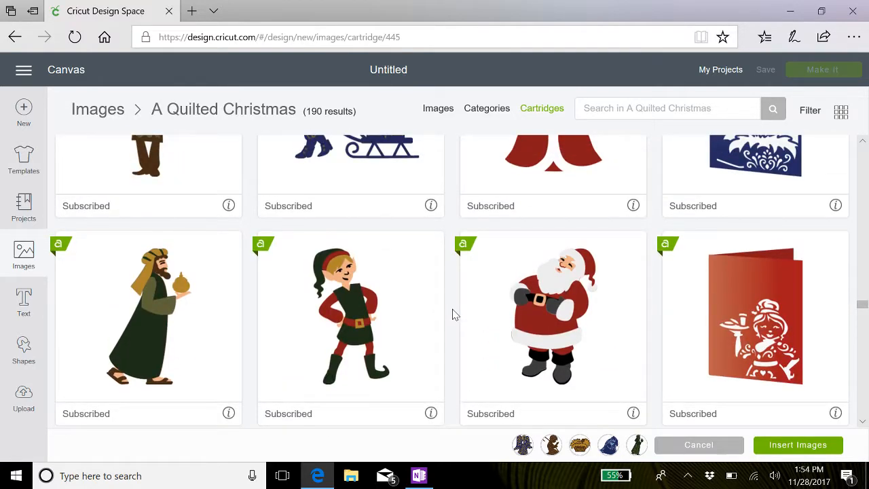
scroll(455, 313, up, 3)
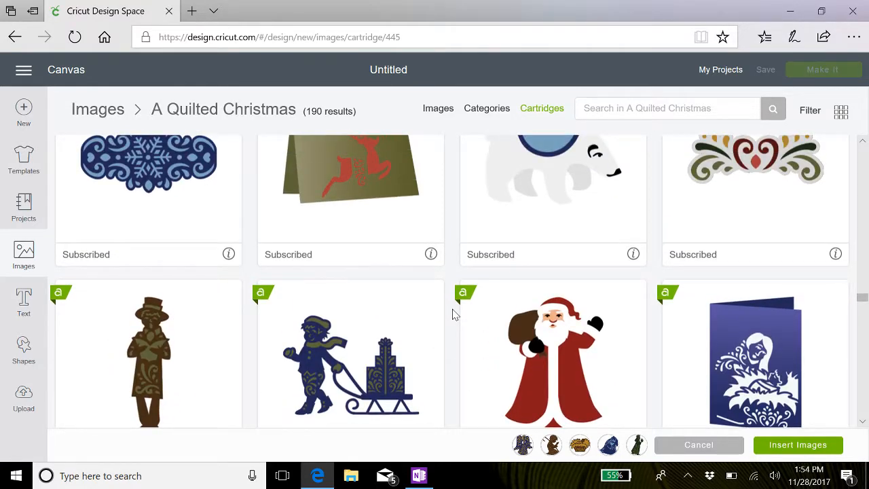
scroll(454, 314, up, 3)
scroll(455, 314, up, 5)
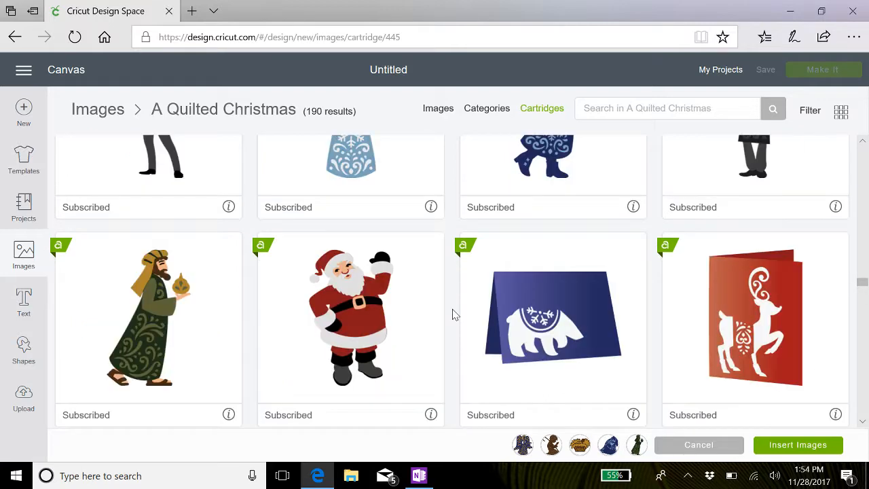
scroll(454, 315, up, 3)
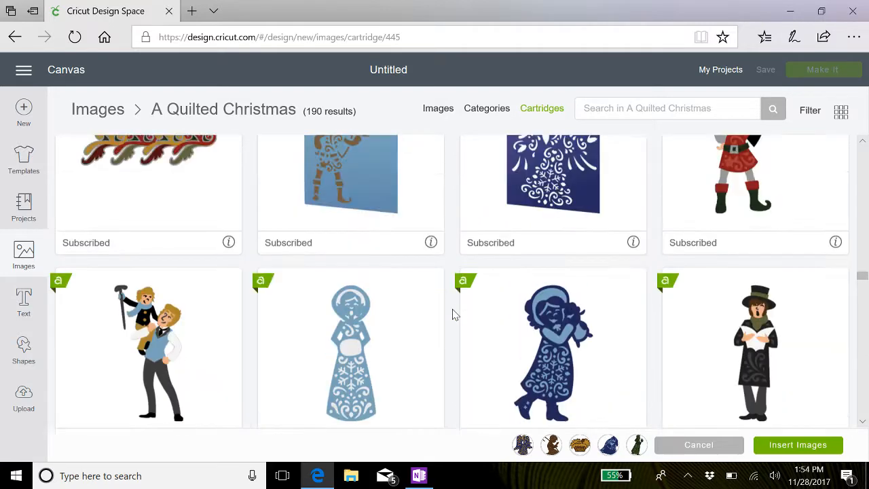
scroll(454, 315, up, 4)
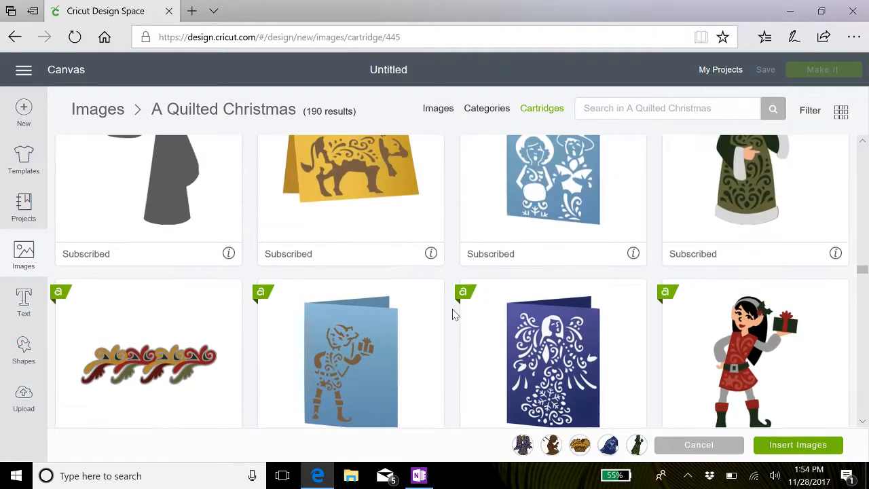
scroll(455, 314, up, 3)
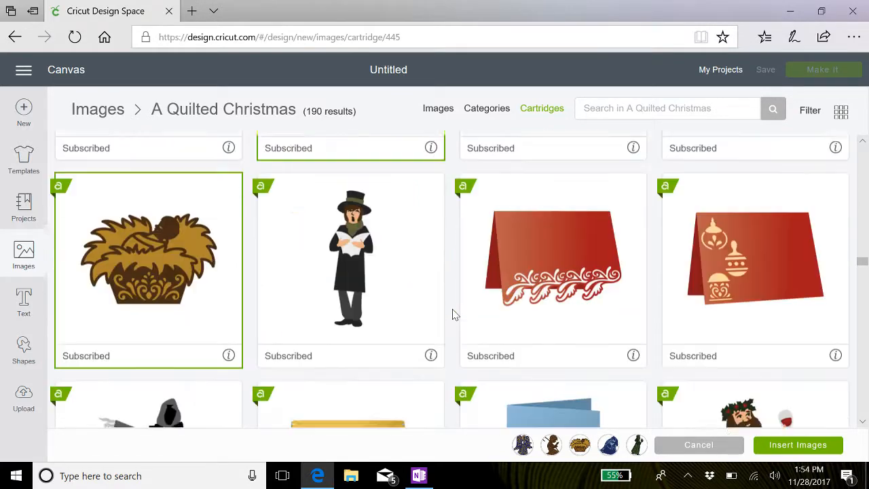
scroll(455, 314, up, 6)
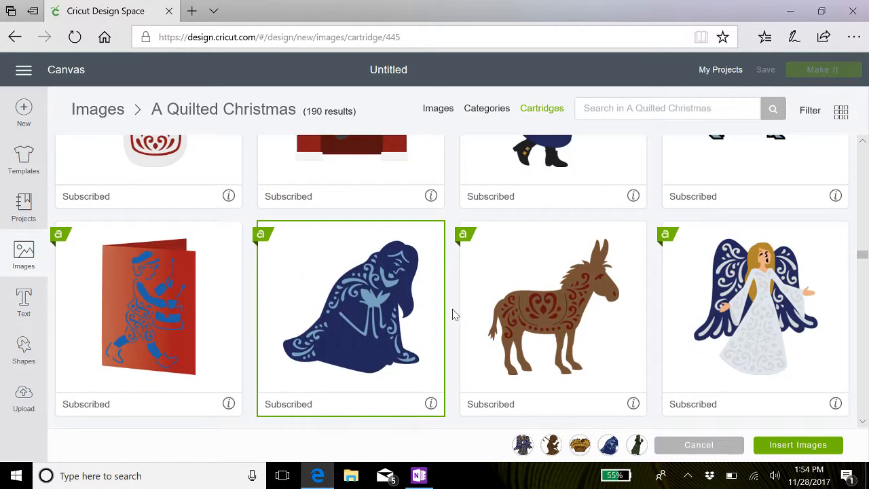
scroll(455, 314, up, 5)
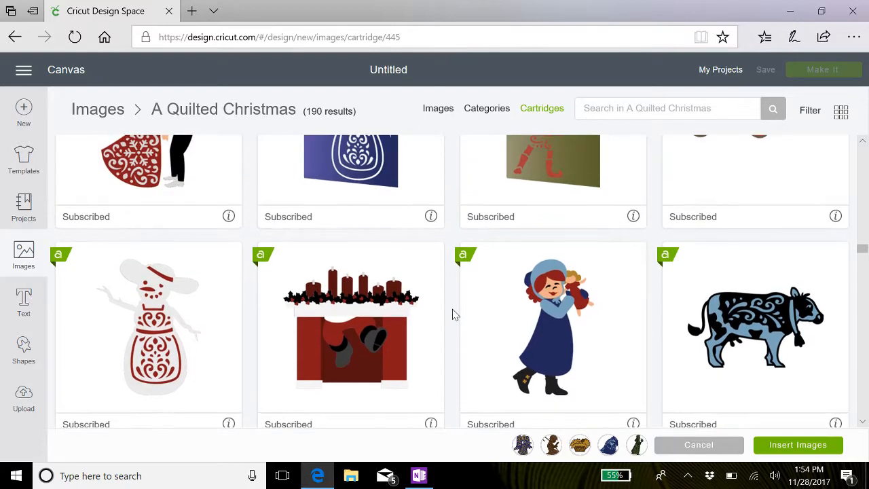
scroll(455, 314, up, 3)
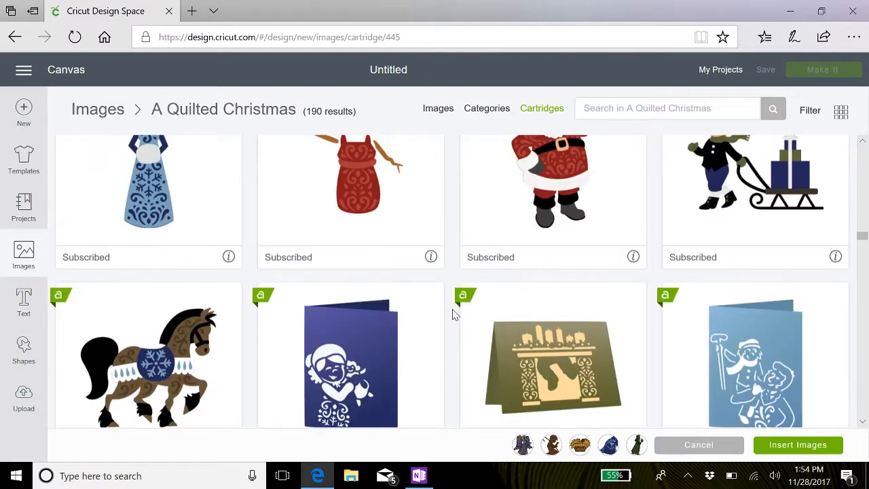
scroll(454, 314, up, 3)
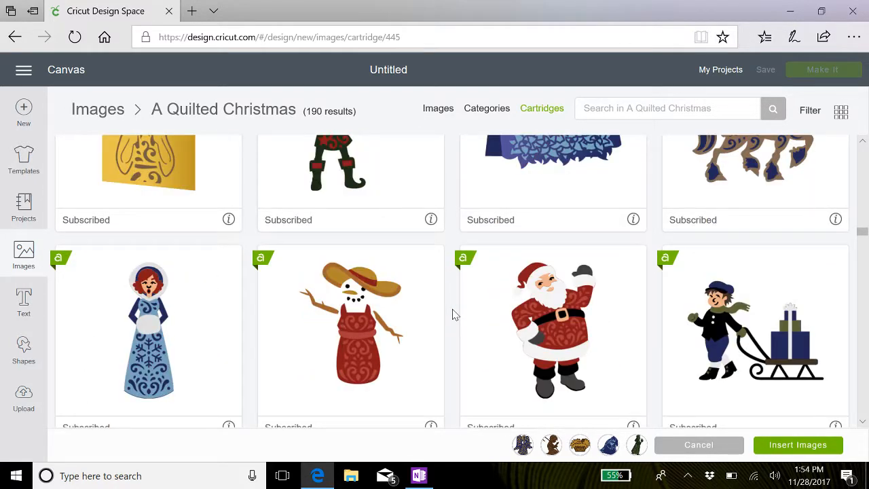
scroll(455, 314, up, 3)
scroll(455, 314, up, 6)
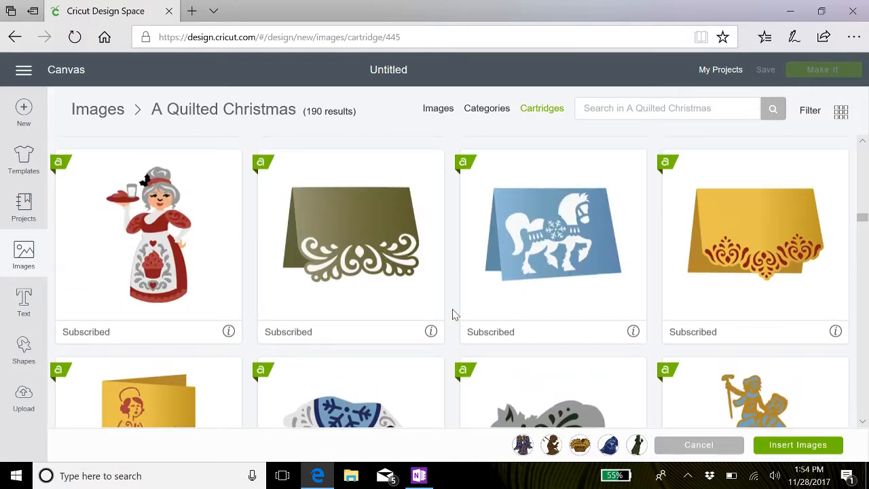
scroll(455, 314, up, 10)
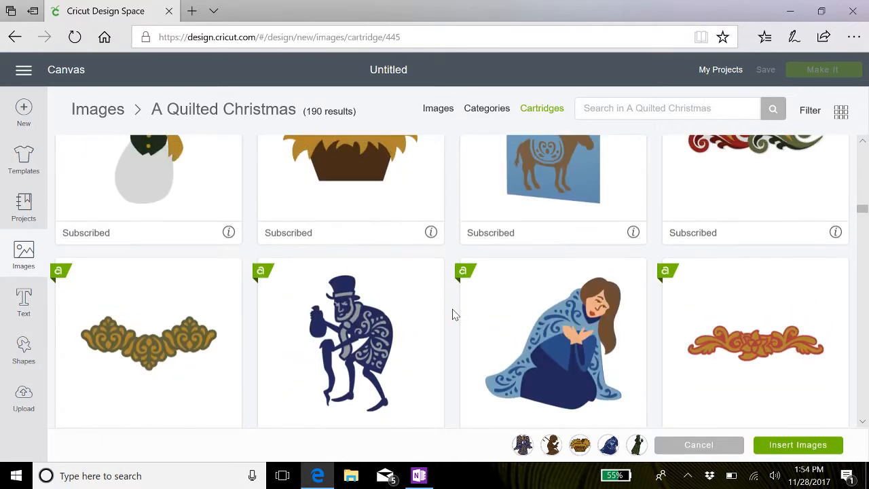
- Add the brown and gold flourished kneeling Joseph with a crook to the image selection
scroll(454, 314, up, 3)
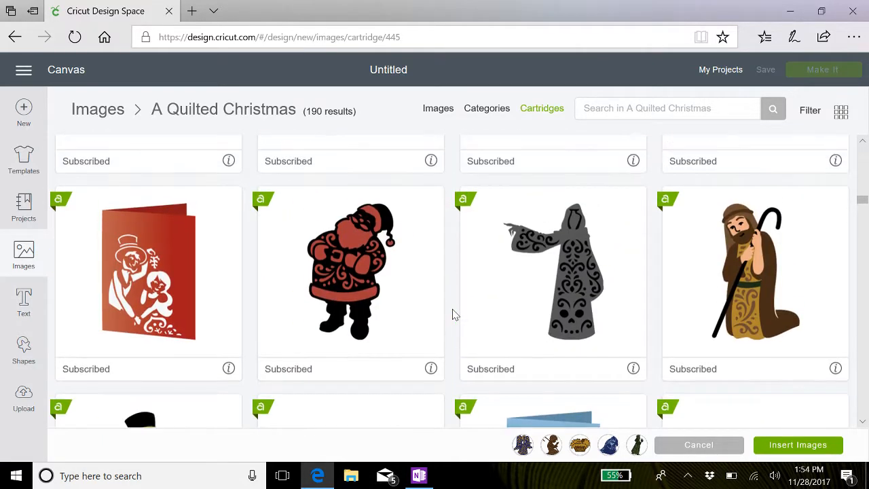
scroll(455, 314, up, 5)
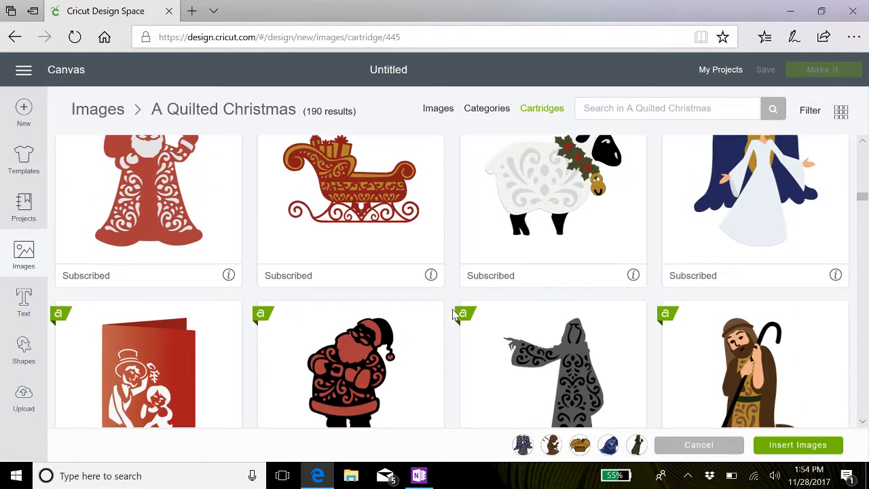
scroll(454, 315, up, 3)
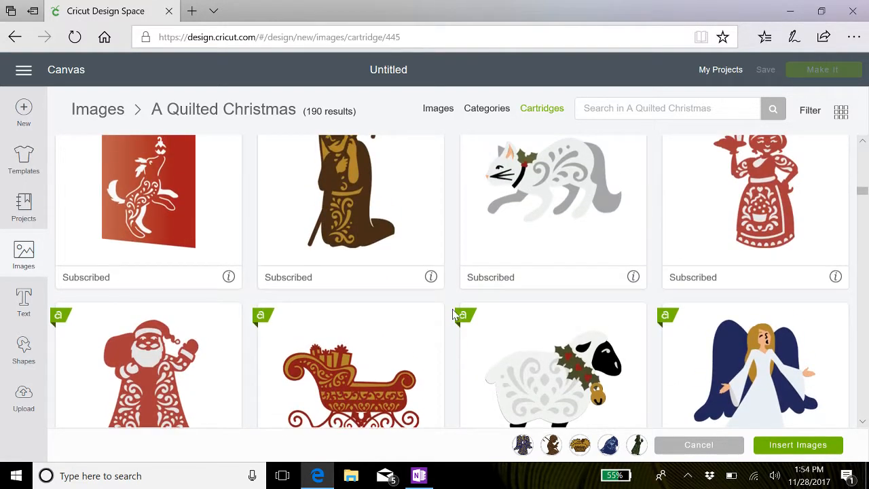
click(356, 246)
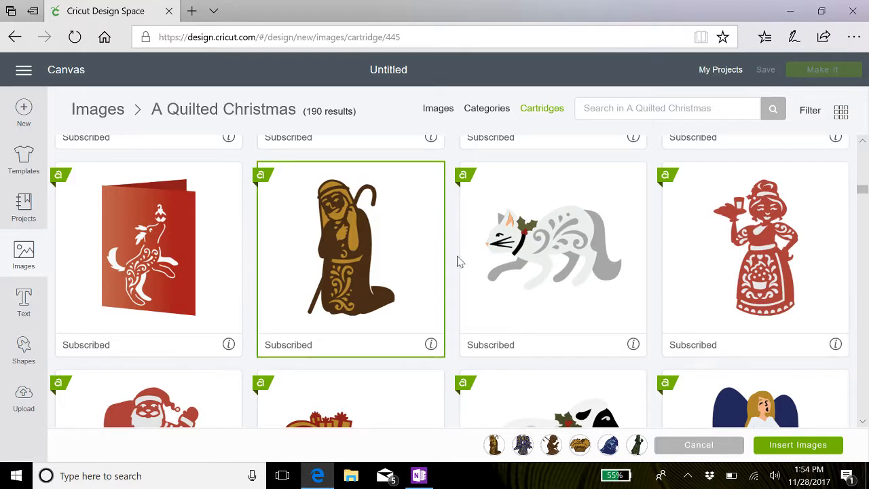
- Add the brown and gold flourished camel to the selection and insert all selected images onto the canvas
scroll(457, 258, up, 10)
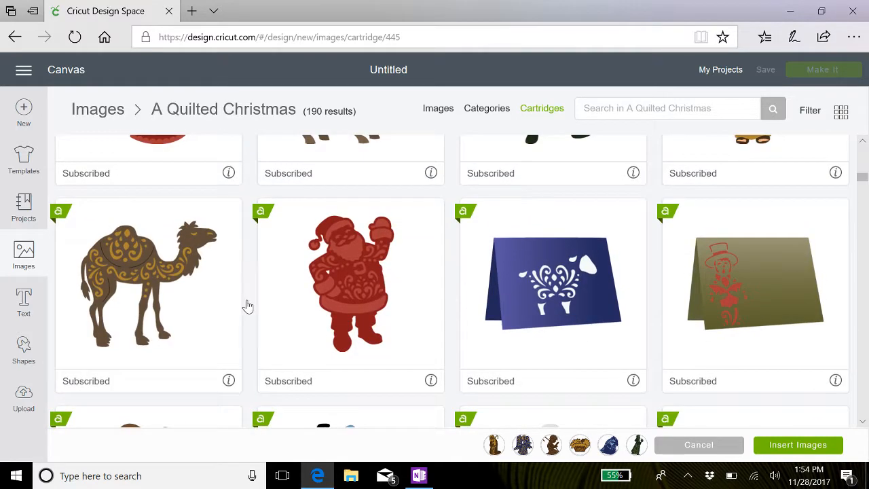
click(143, 273)
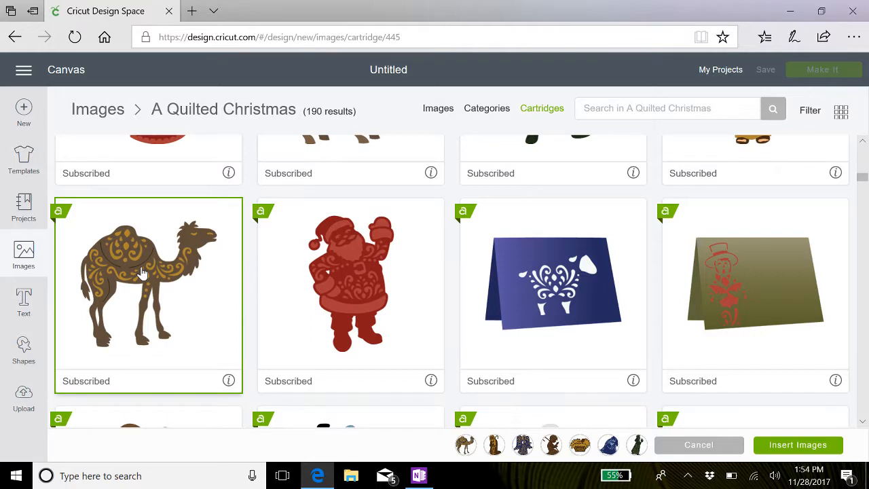
click(779, 450)
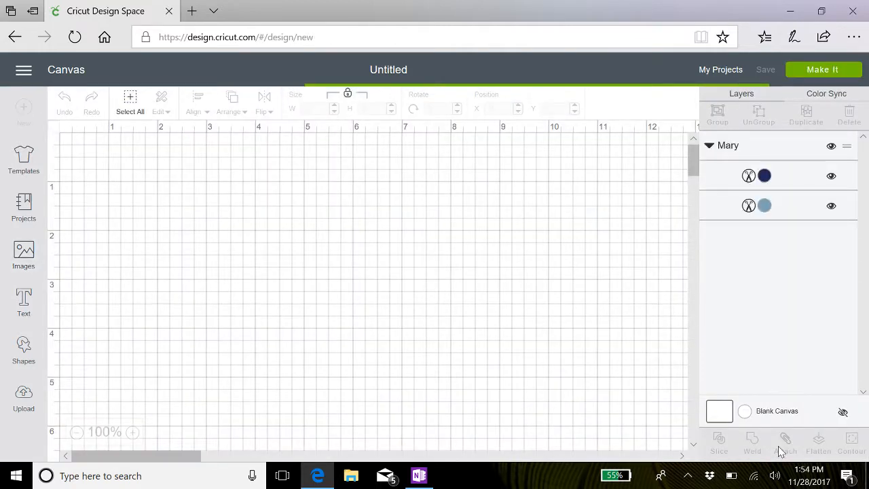
- Move the manger, camel, Mary, angel, wise man, praying shepherd and Joseph aside to about the 13–15 inch mark of the canvas
click(76, 432)
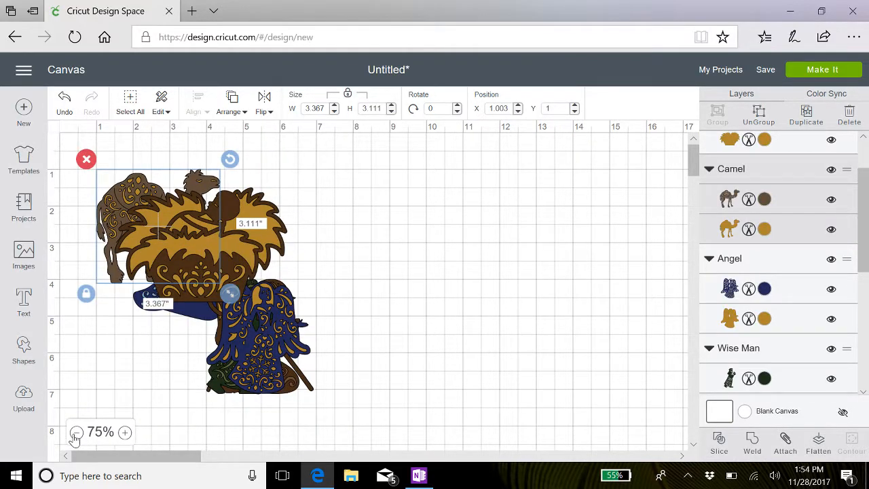
click(389, 333)
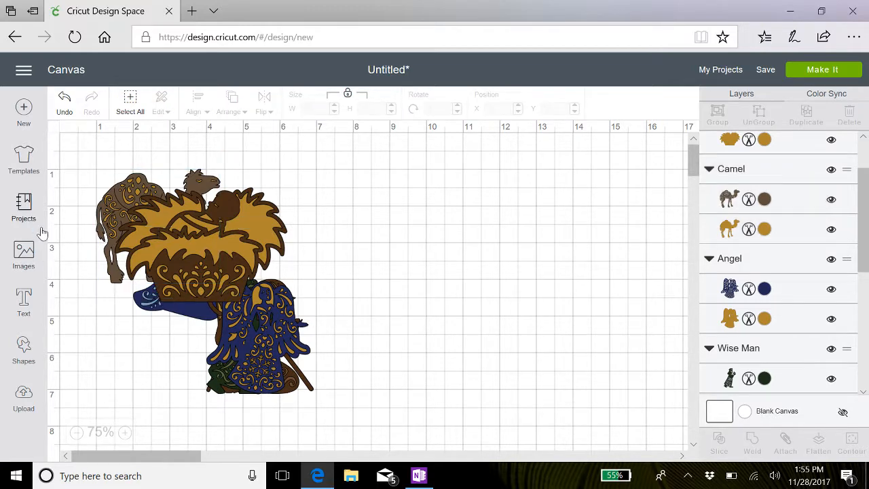
drag(131, 212, 551, 203)
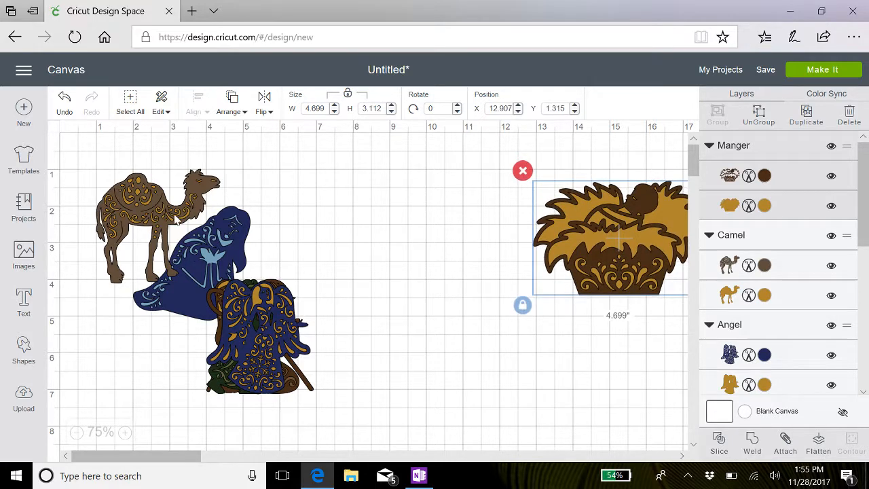
drag(106, 213, 597, 302)
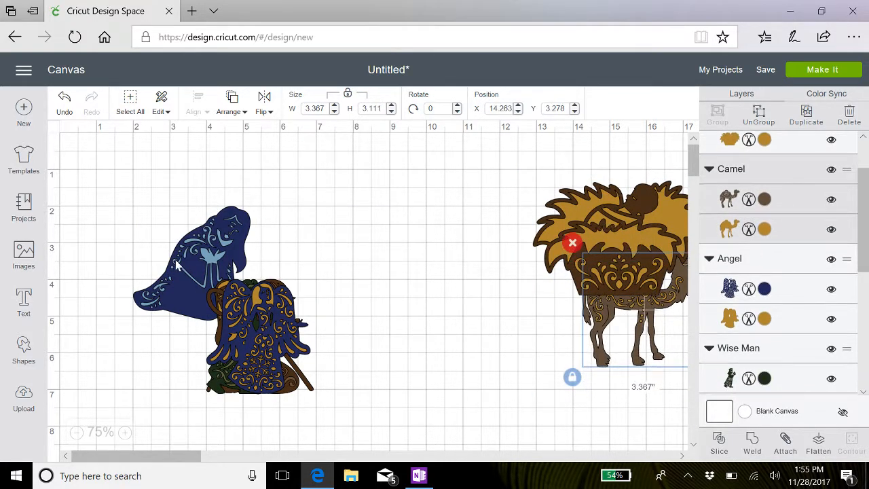
drag(204, 271, 618, 354)
drag(263, 348, 642, 387)
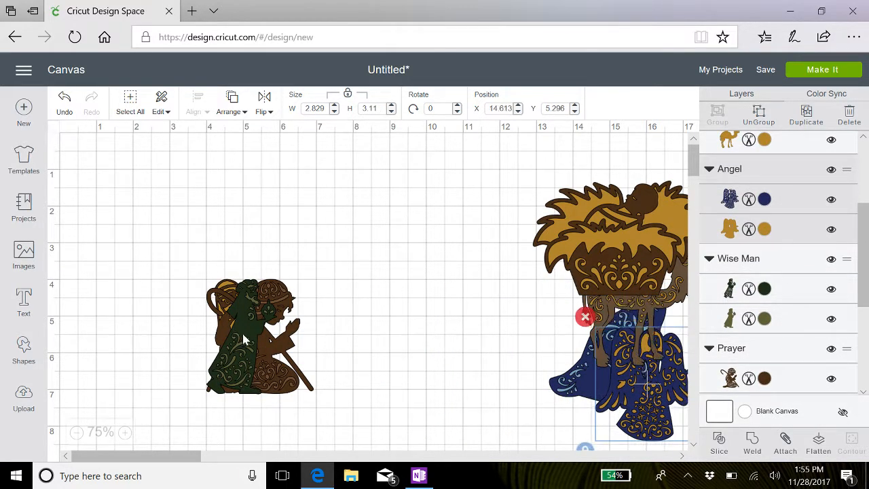
drag(219, 353, 596, 378)
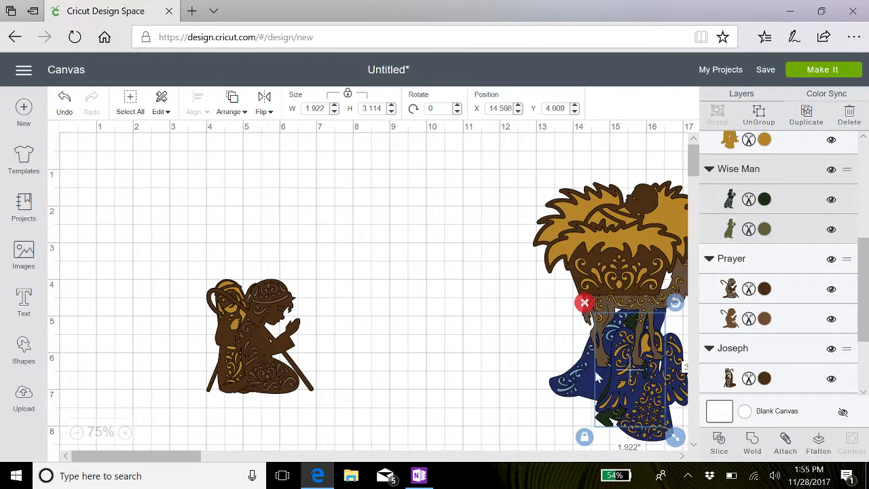
drag(252, 329, 610, 370)
drag(239, 346, 622, 378)
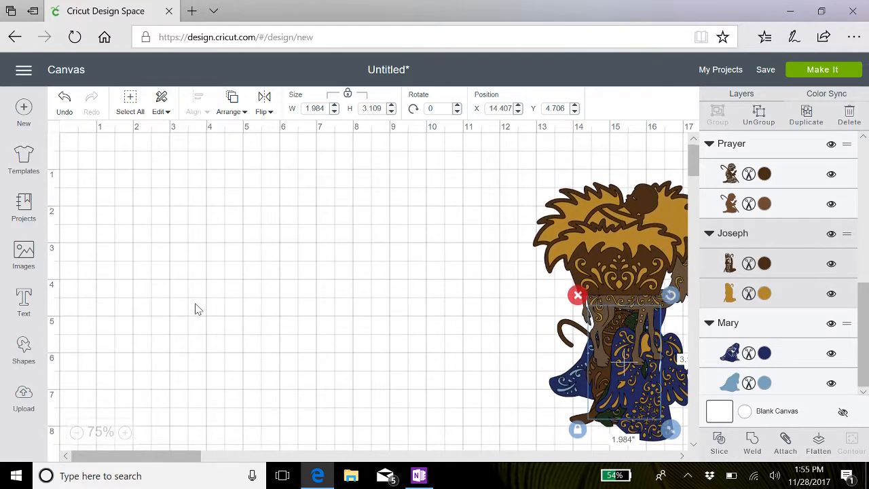
- Insert a square shape, unlock its proportions and place it at the upper-left origin of the canvas
click(23, 350)
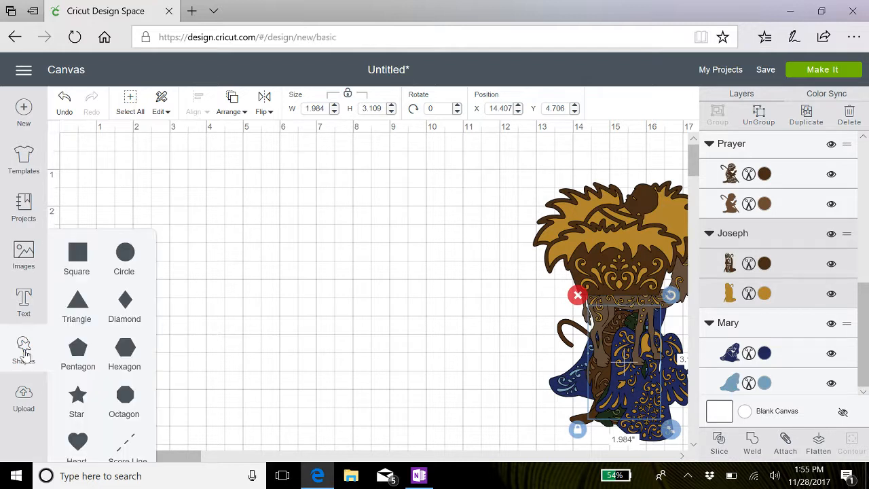
click(77, 256)
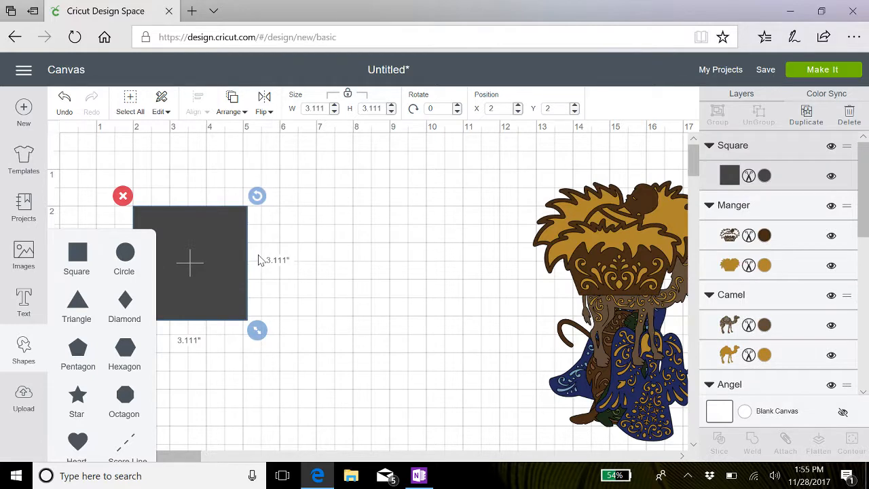
scroll(257, 260, down, 5)
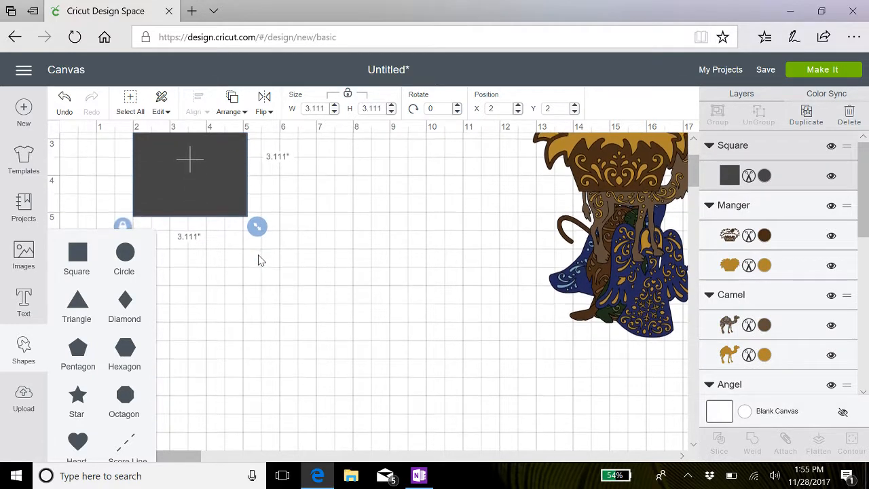
click(258, 260)
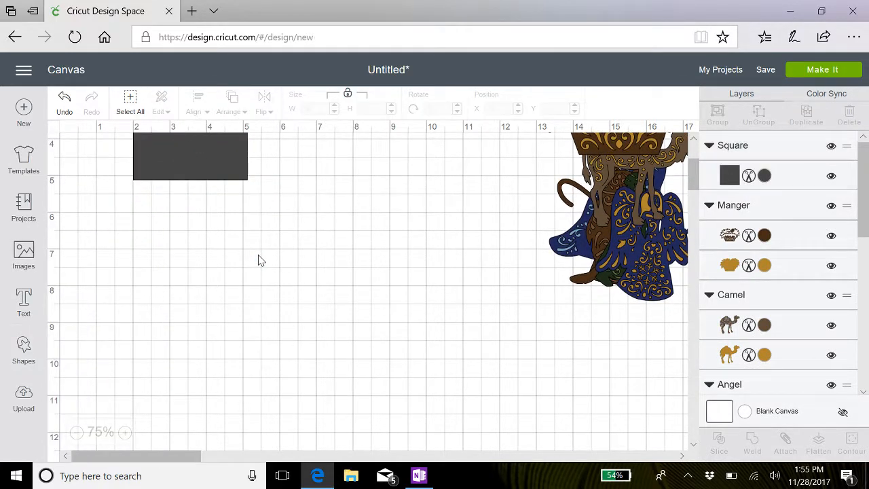
scroll(258, 260, up, 5)
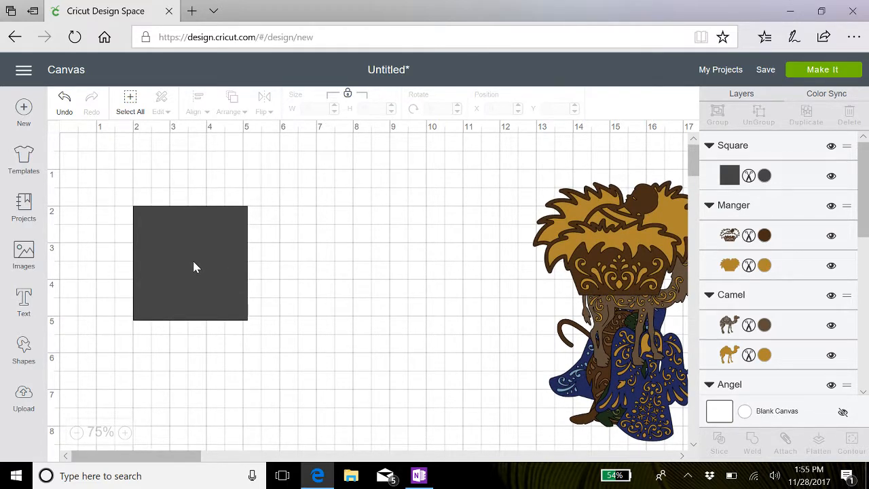
drag(193, 266, 207, 239)
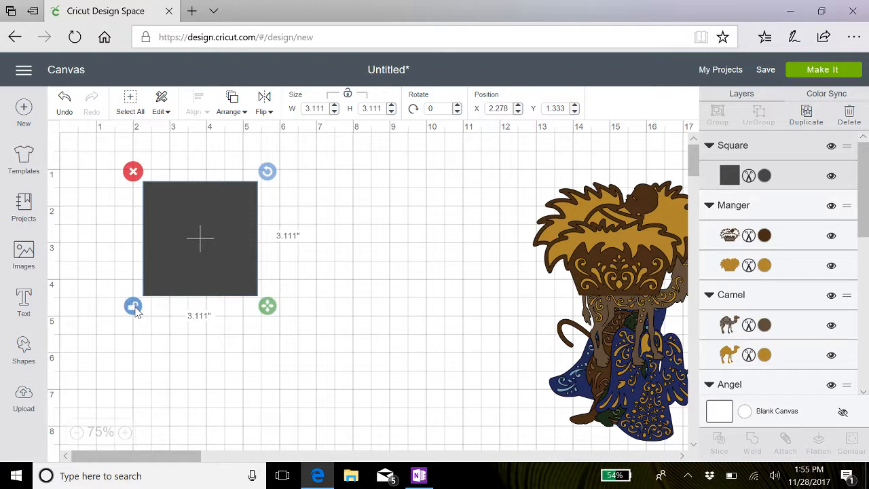
drag(207, 242, 119, 193)
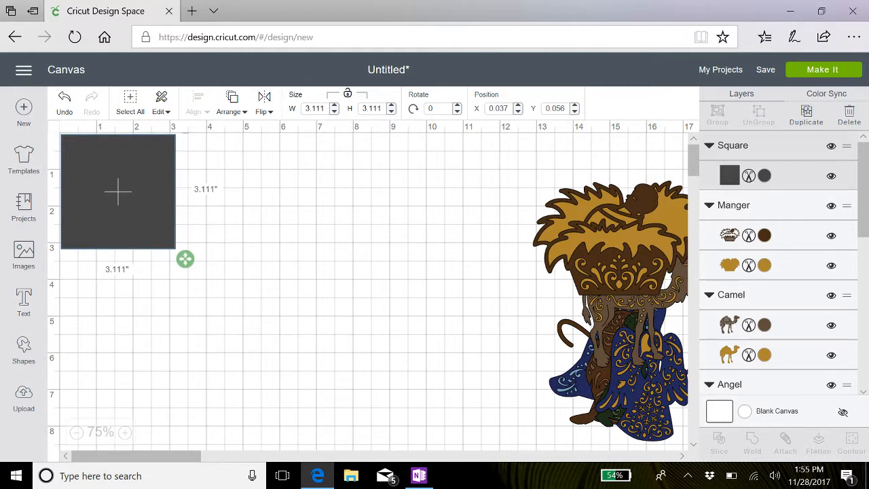
- Resize the square to 10.5 inches wide by 5 inches high and place a duplicate of it about one inch below
drag(325, 108, 304, 109)
text(10)
key(Tab)
click(315, 108)
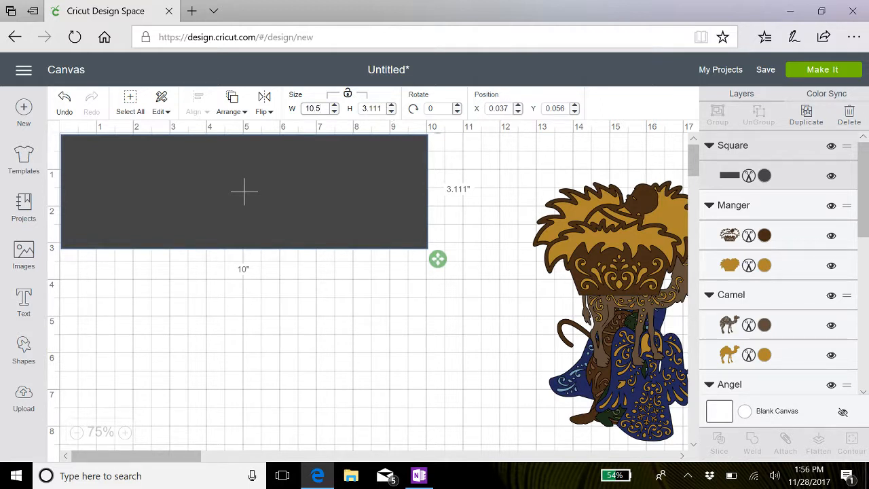
key(Tab)
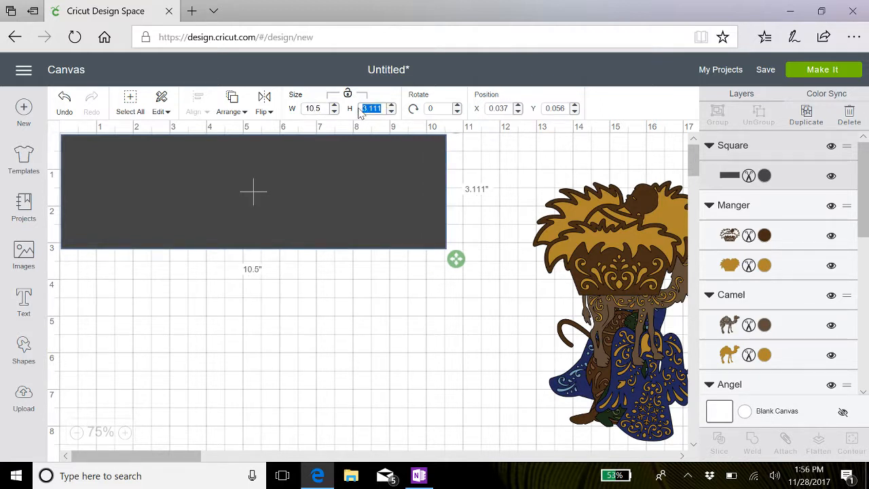
text(5)
key(Return)
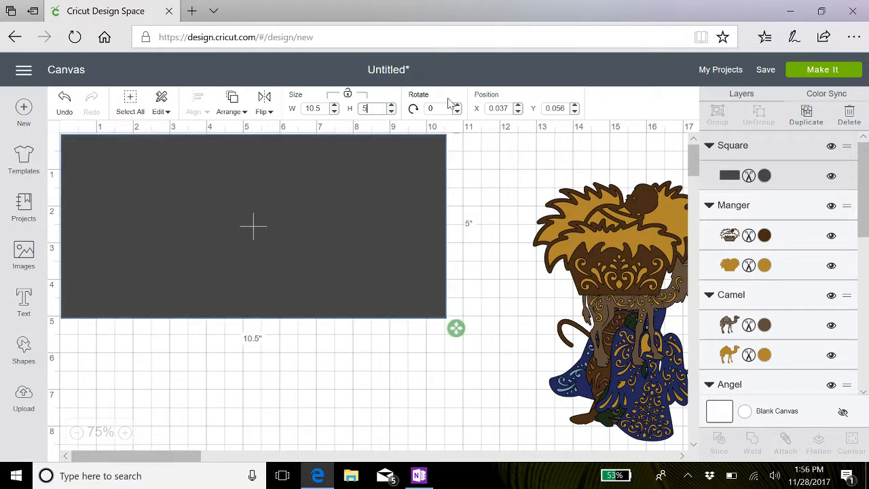
click(807, 115)
drag(291, 217, 270, 418)
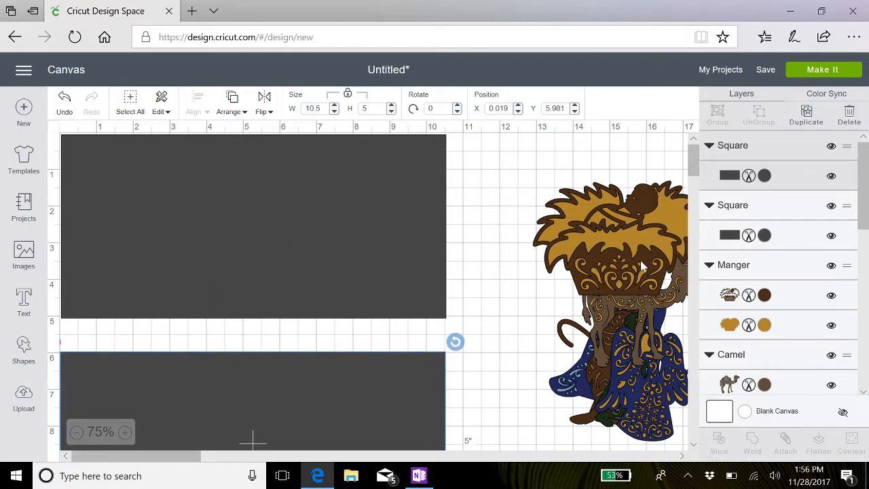
- Move the manger clear of the other figures, ungroup it and separate its brown detail layer from the gold layer
drag(640, 260, 573, 254)
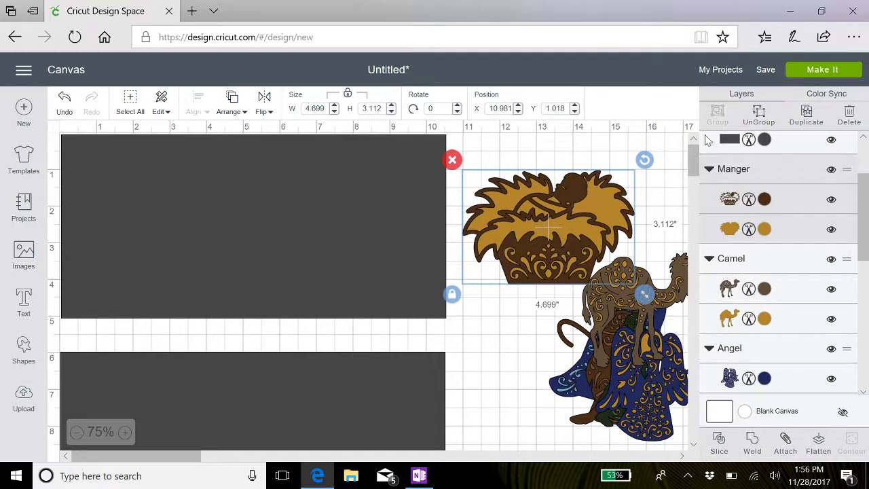
click(758, 114)
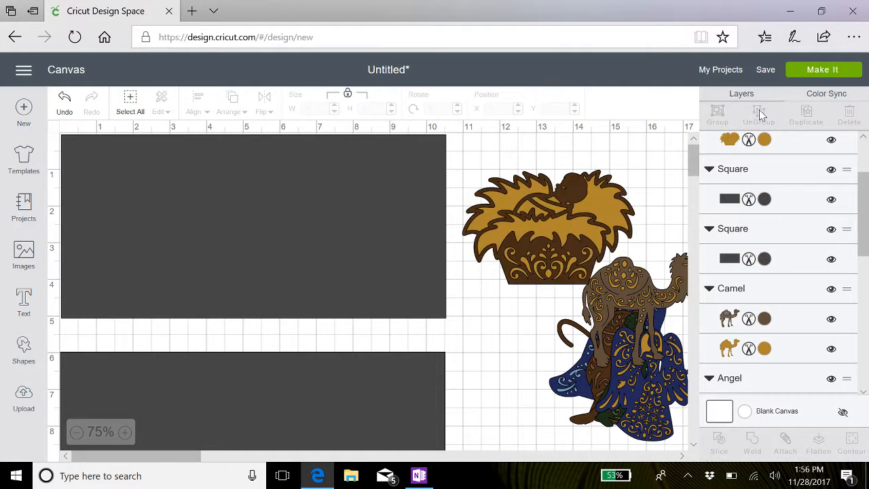
drag(548, 221, 540, 348)
- Place the gold manger layer near the lower-left corner of the upper rectangle, scaled to about 2.48 by 1.64 inches
drag(547, 226, 173, 258)
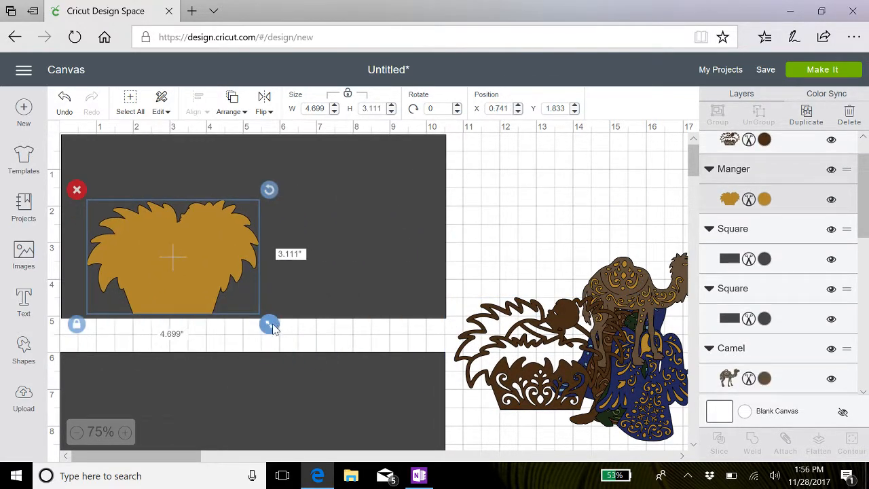
drag(268, 324, 189, 270)
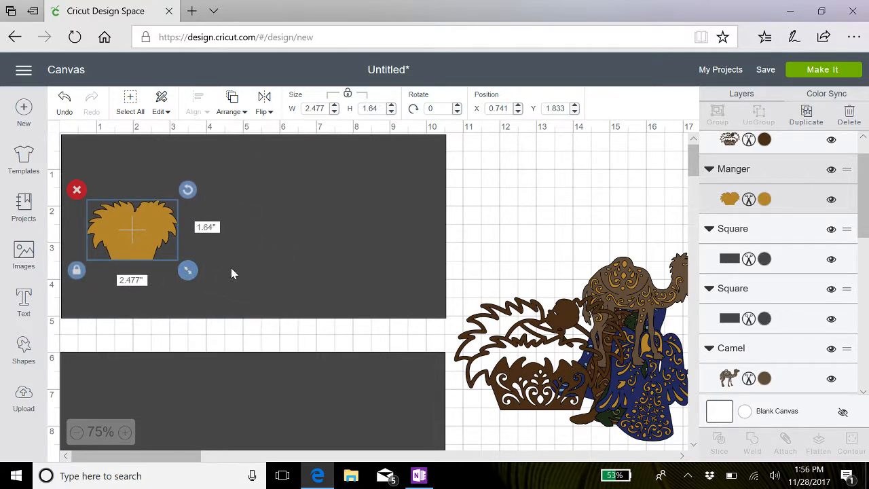
drag(144, 240, 158, 278)
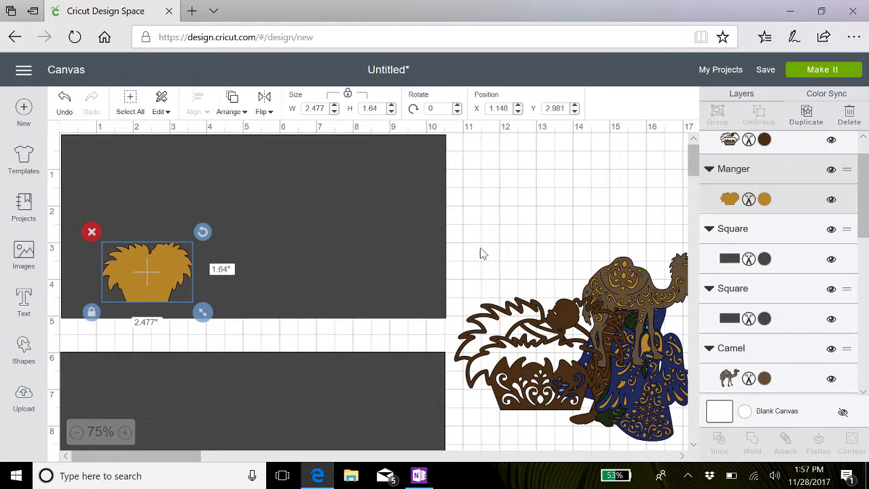
- Slice the gold manger silhouette out of the upper rectangle
click(403, 245)
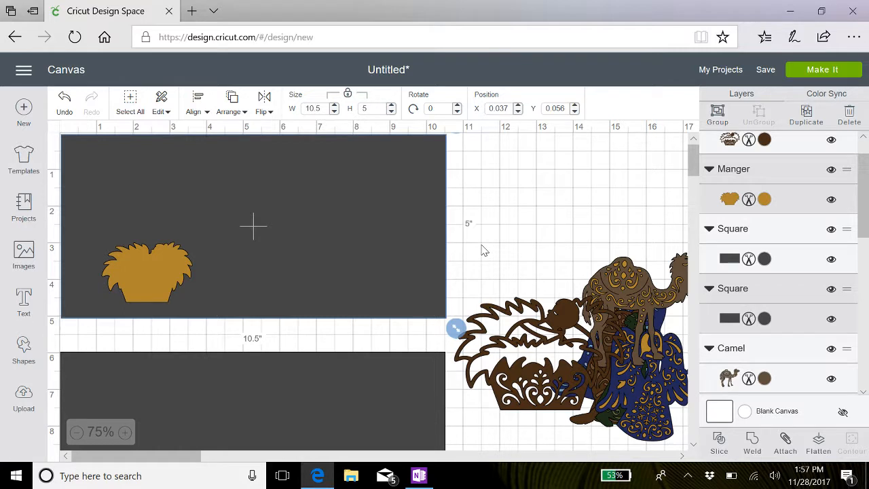
drag(481, 246, 42, 278)
click(719, 441)
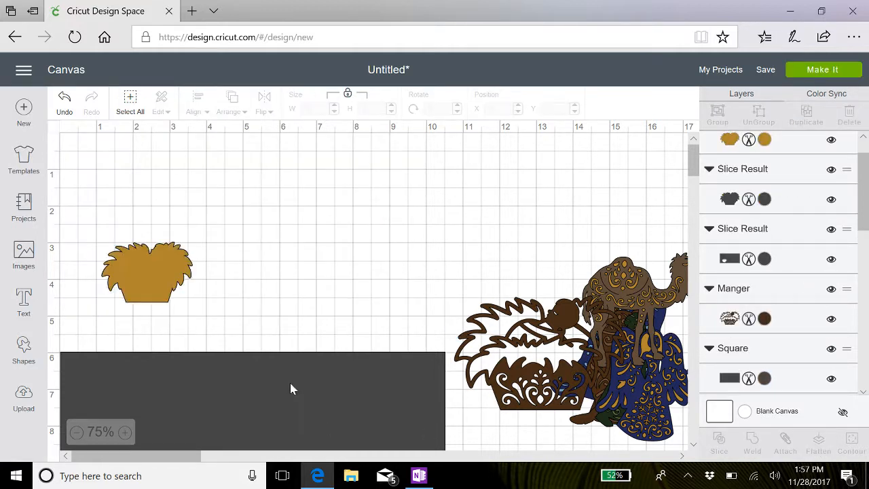
- Move the gold manger and the dark manger-shaped slice piece out of the upper rectangle and delete both
drag(138, 276, 577, 209)
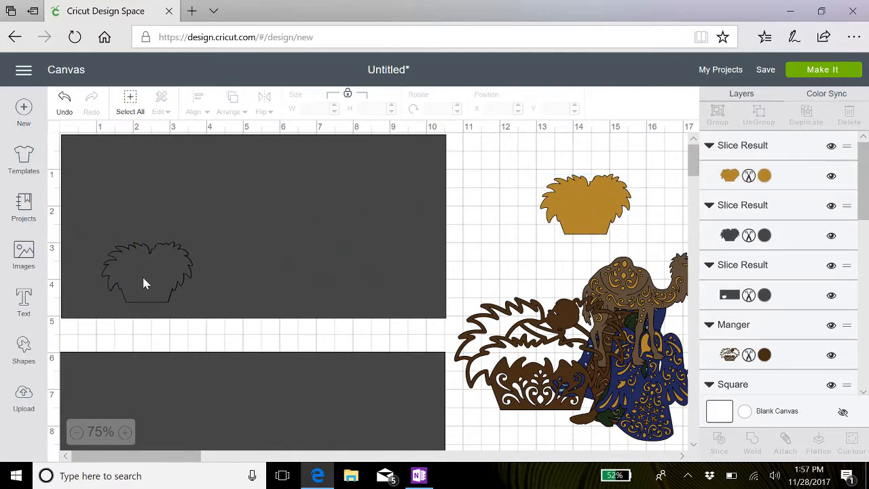
drag(144, 282, 530, 209)
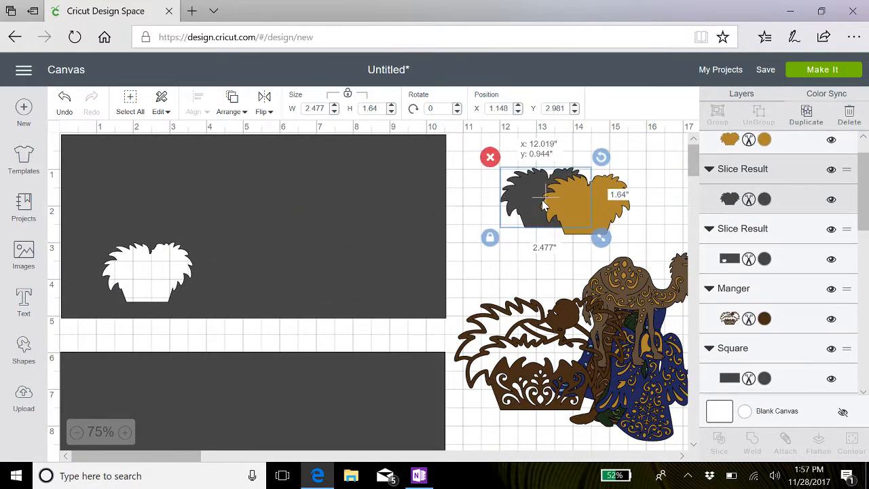
click(489, 162)
click(579, 206)
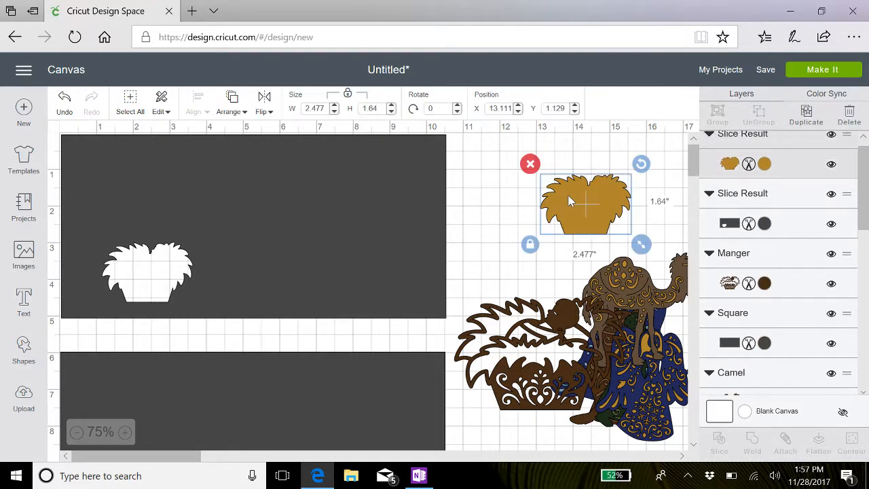
click(530, 165)
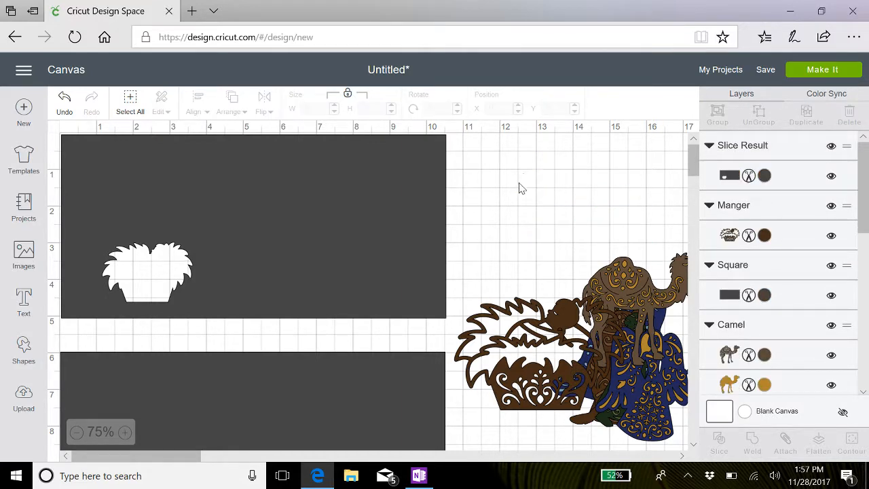
- Place the brown manger detail layer over the cut-out in the upper rectangle, scaled to about 2.66 by 1.76 inches
drag(555, 365, 534, 252)
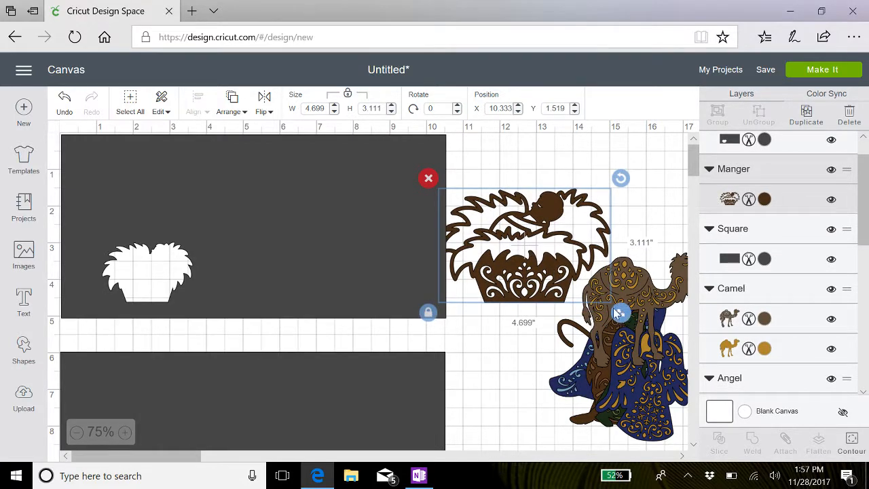
drag(620, 312, 555, 278)
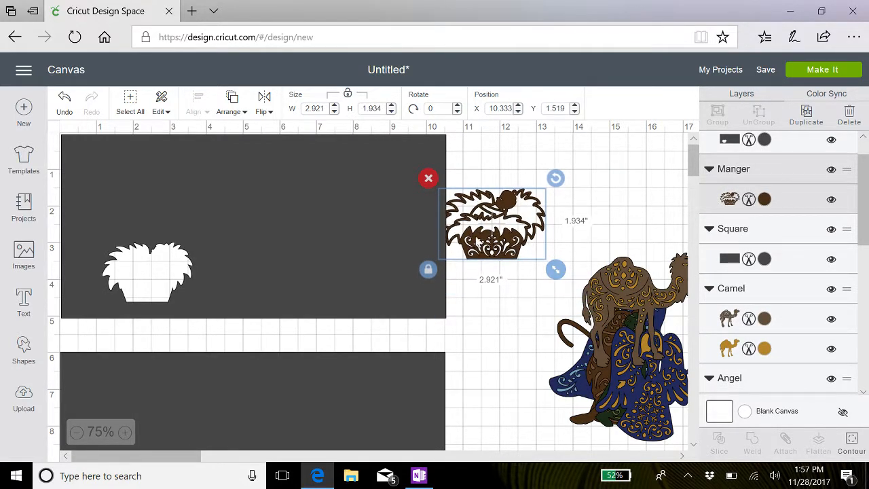
drag(451, 234, 161, 275)
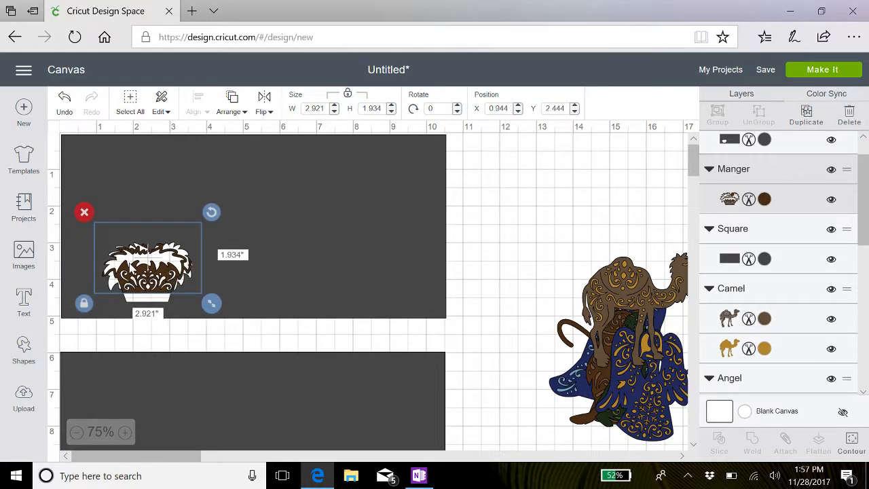
drag(211, 302, 204, 305)
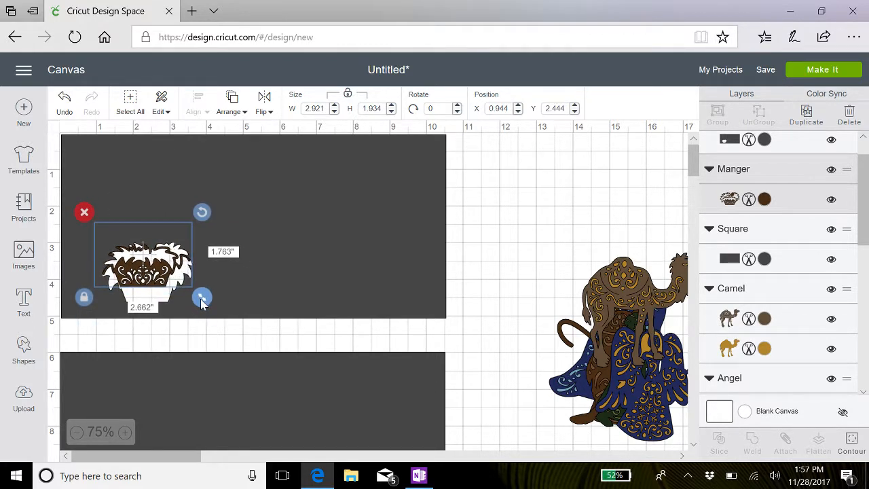
- Send the upper rectangle to the back, behind the brown manger detail layer
click(153, 289)
drag(154, 288, 144, 272)
click(232, 110)
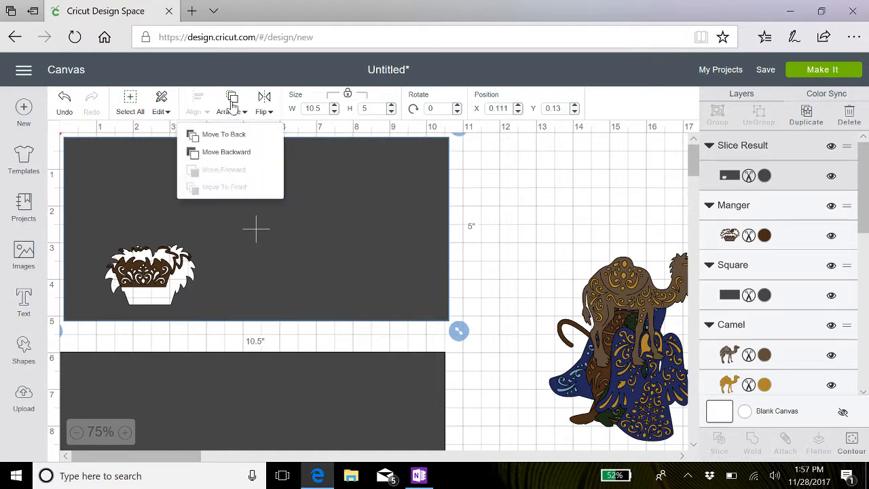
click(238, 134)
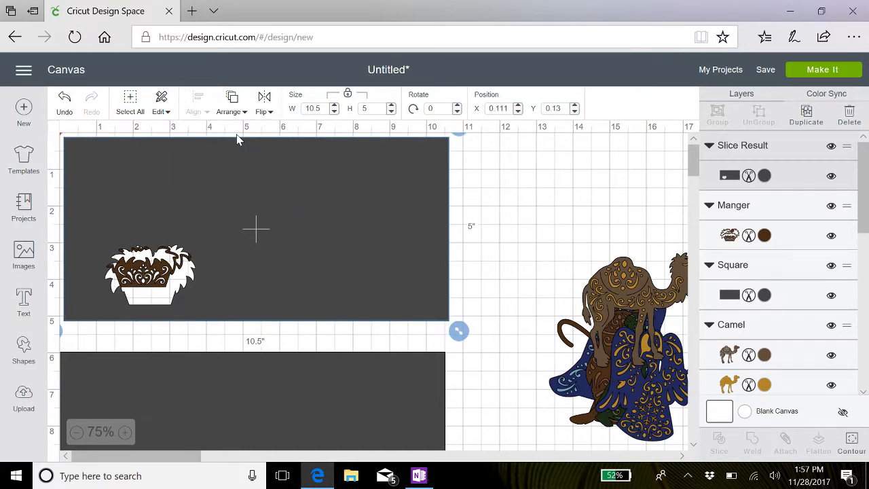
click(233, 102)
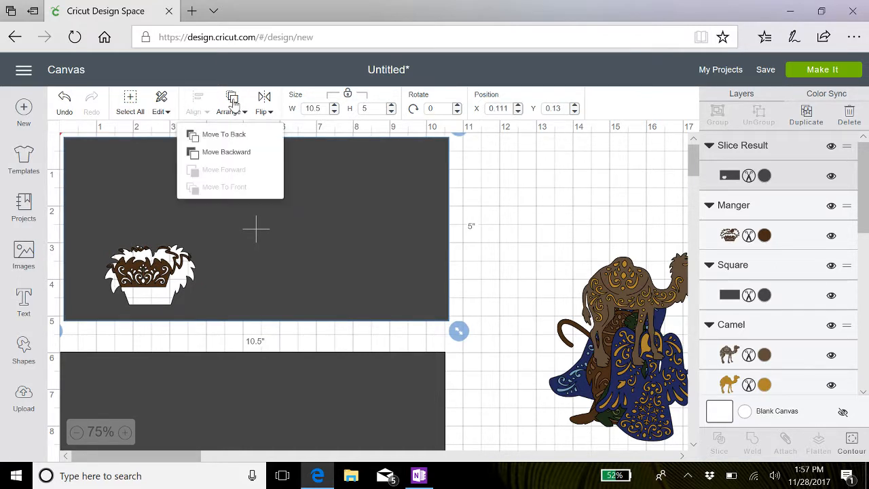
click(237, 135)
- Fit the brown manger detail into the cut-out, scaled to about 2.48 by 1.64 inches at about X 1.19, Y 3.06
click(153, 281)
drag(153, 281, 159, 300)
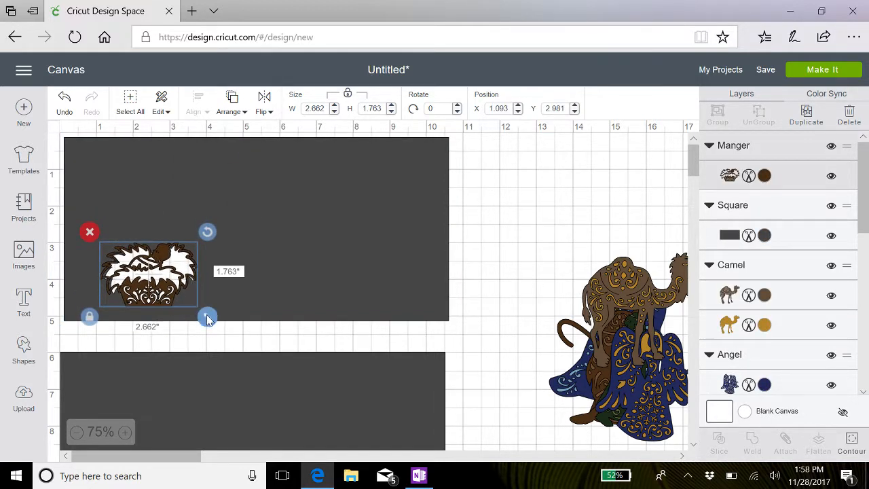
drag(207, 316, 202, 317)
drag(155, 292, 158, 295)
drag(205, 315, 205, 318)
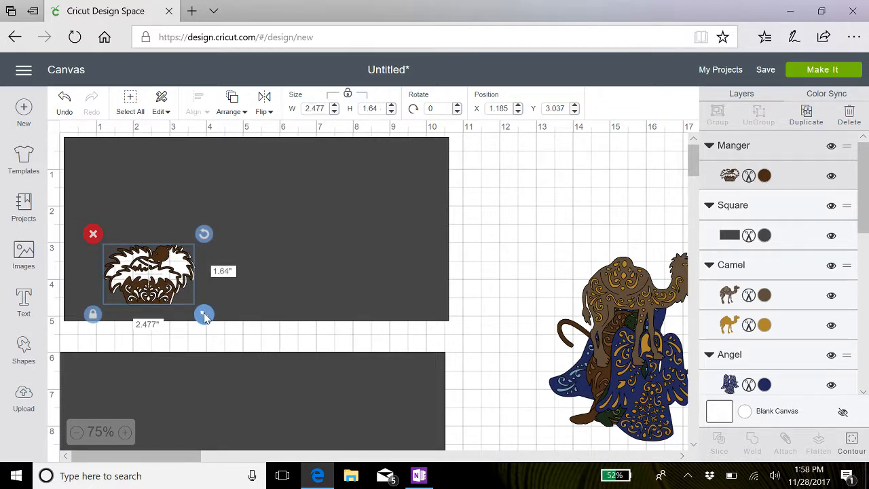
drag(157, 287, 157, 287)
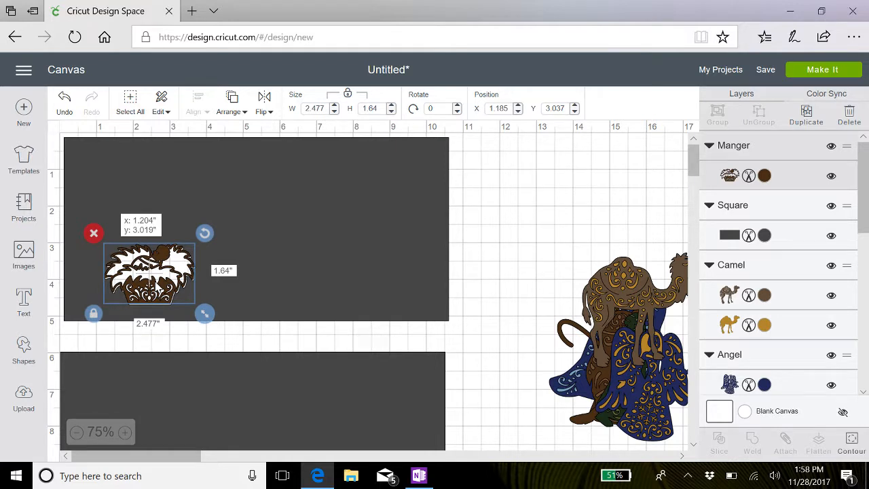
drag(158, 287, 157, 288)
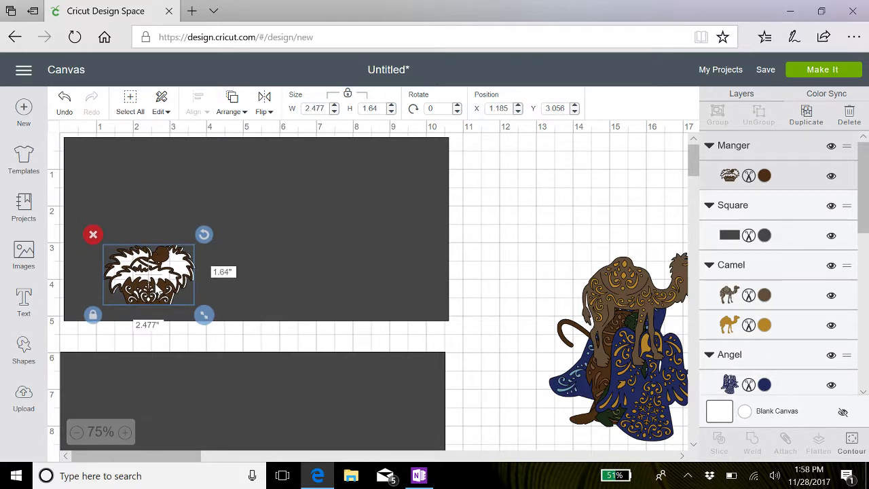
- Try welding the brown manger detail to the upper rectangle and undo the weld
click(484, 289)
drag(484, 290, 62, 285)
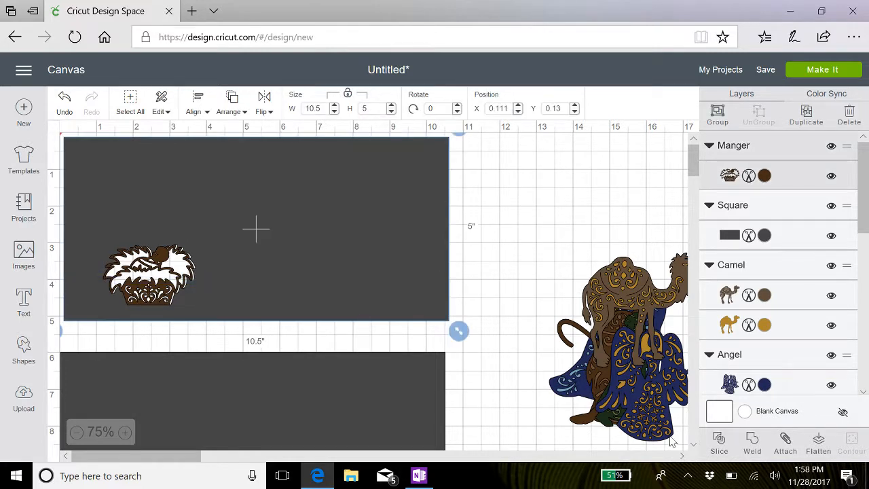
click(752, 441)
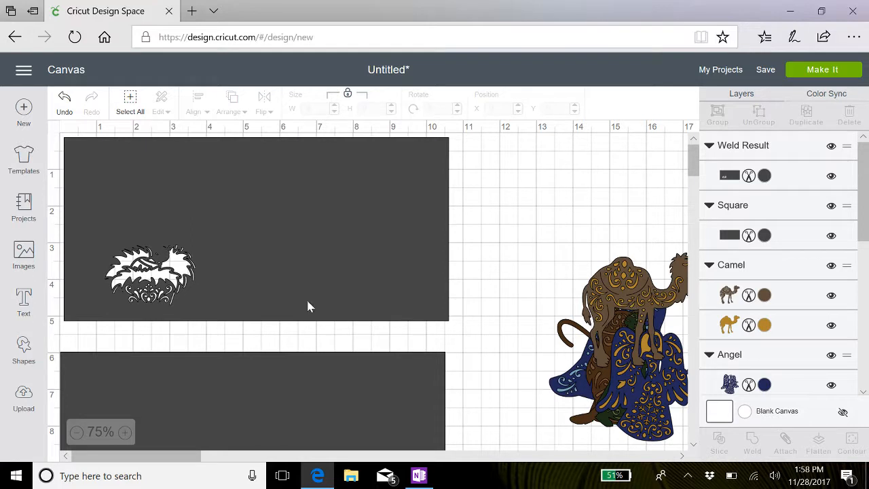
click(63, 102)
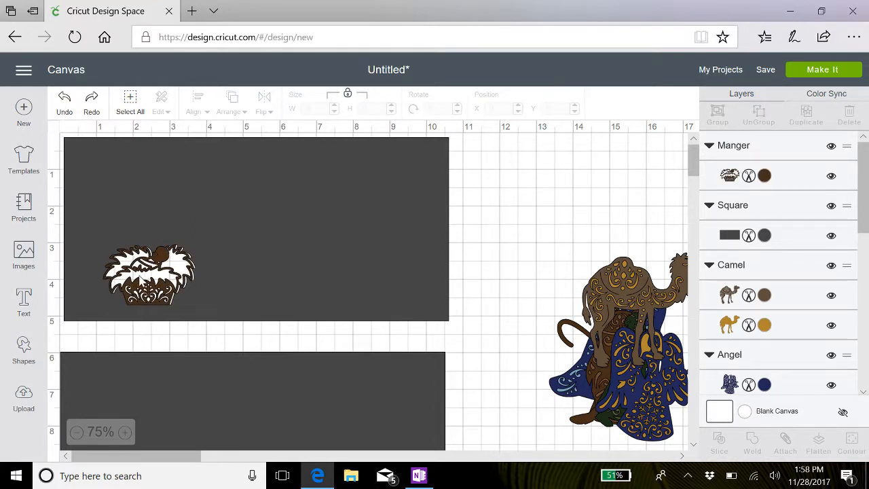
- Nudge the brown manger detail within the cut-out to about X 1.22, Y 3.11
click(140, 279)
drag(141, 279, 141, 277)
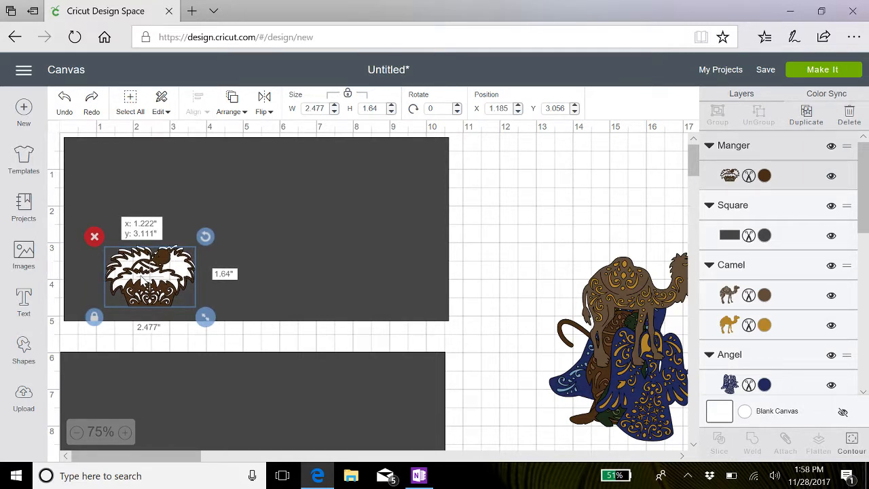
drag(143, 278, 142, 279)
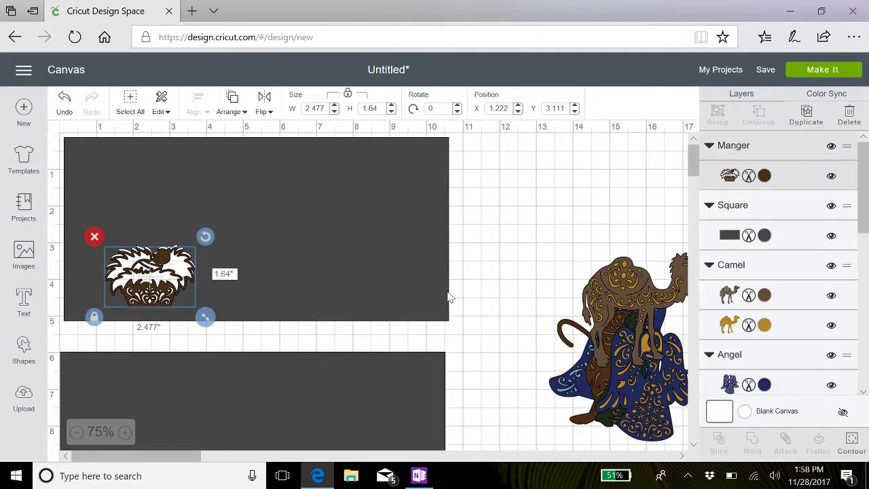
- Try welding the repositioned manger detail to the upper rectangle, and undo the weld along with the panel's shift
click(363, 258)
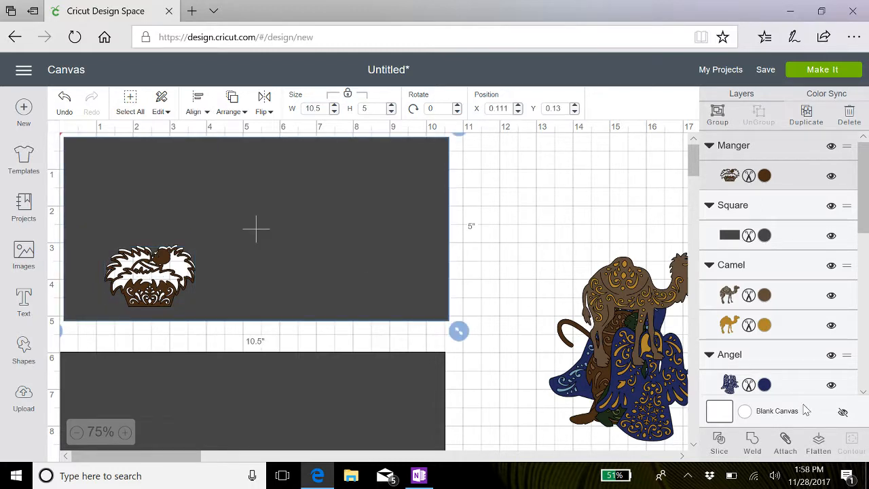
click(754, 444)
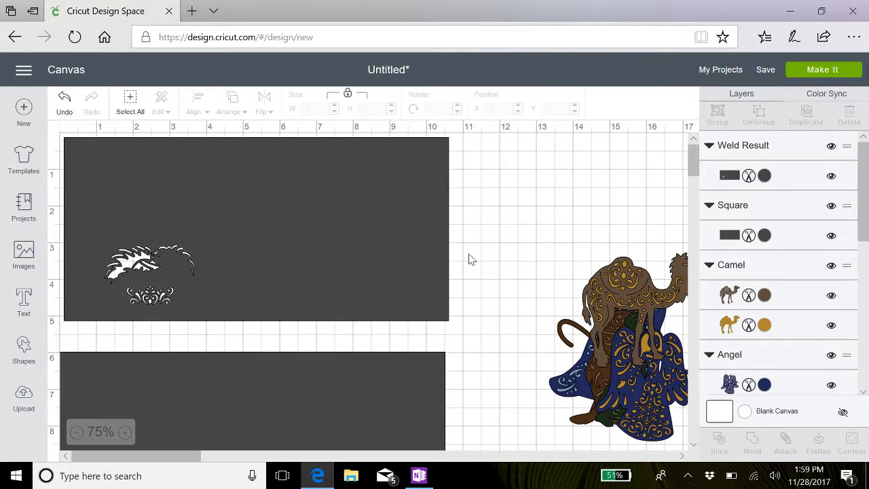
drag(175, 267, 173, 253)
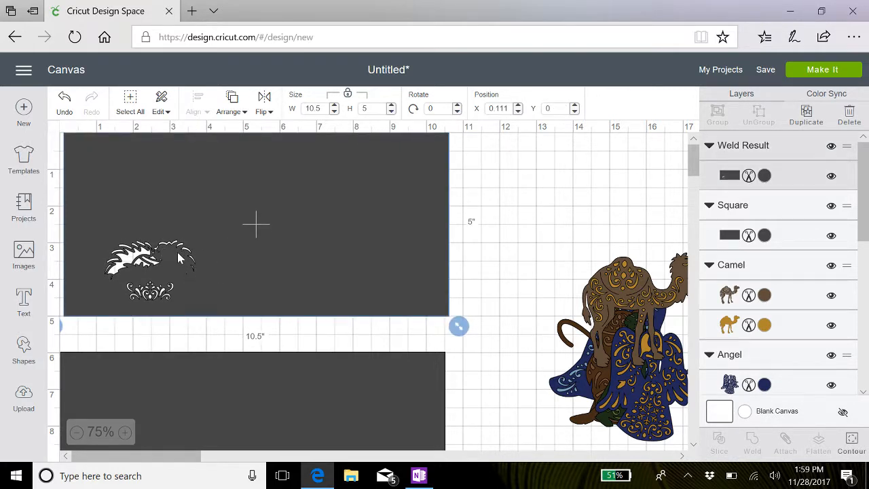
click(66, 108)
click(66, 107)
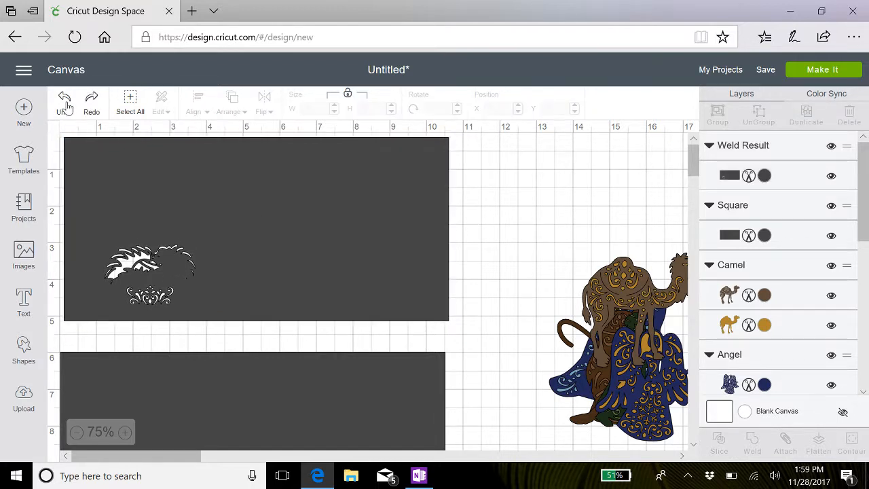
click(66, 107)
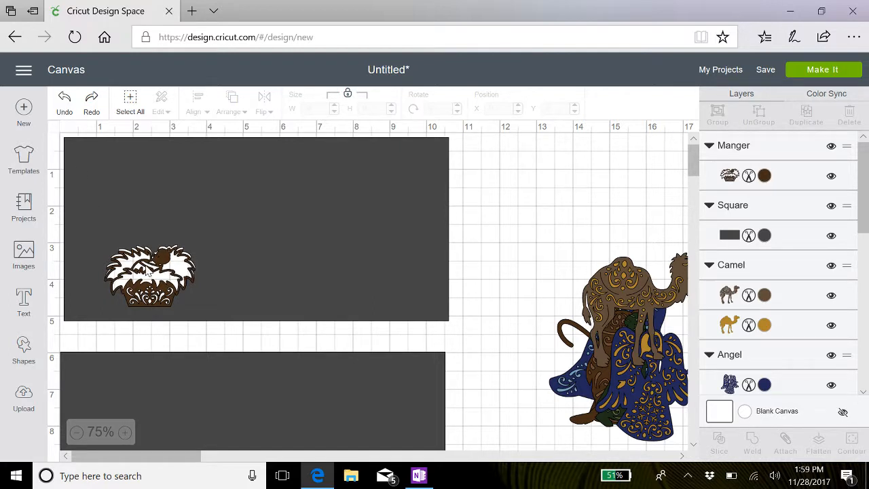
- Align the brown manger detail with the cut-out at about X 1.24, Y 3.11 and weld it to the upper rectangle
click(155, 279)
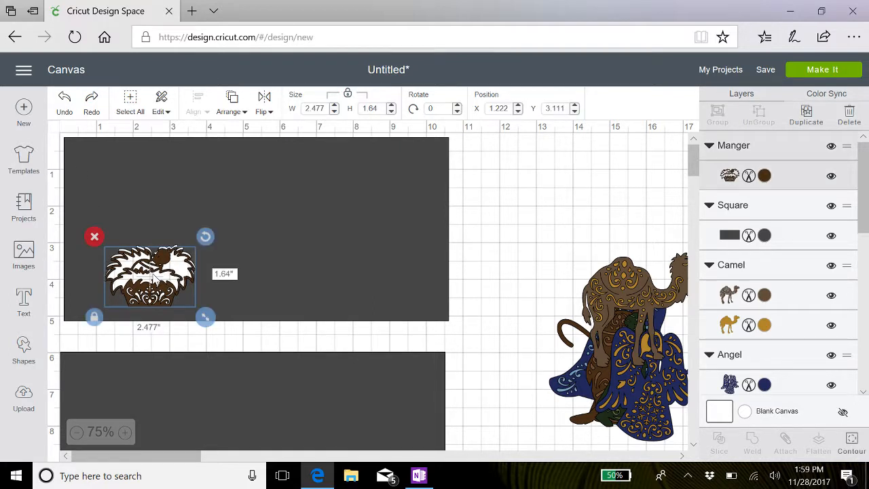
drag(155, 278, 153, 278)
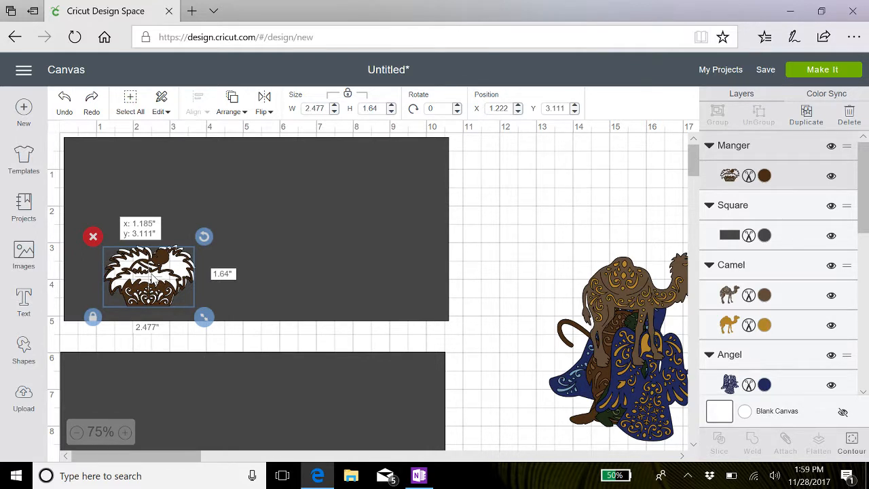
drag(153, 278, 154, 279)
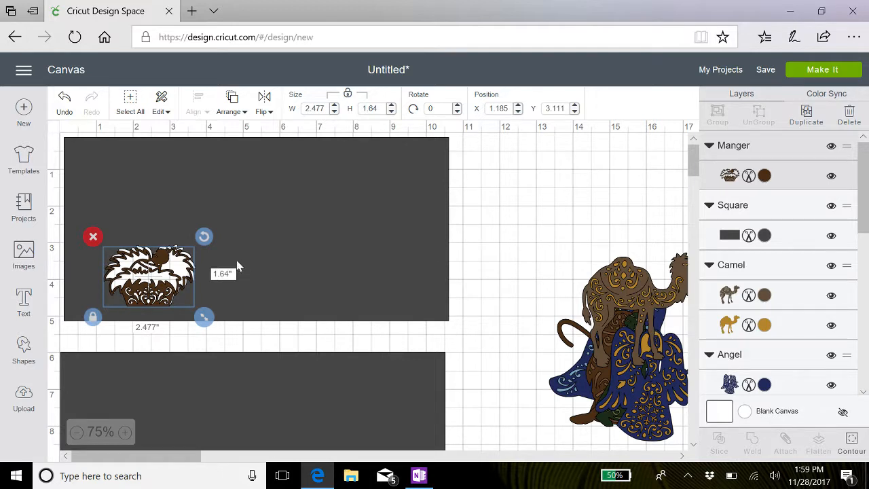
drag(163, 268, 166, 270)
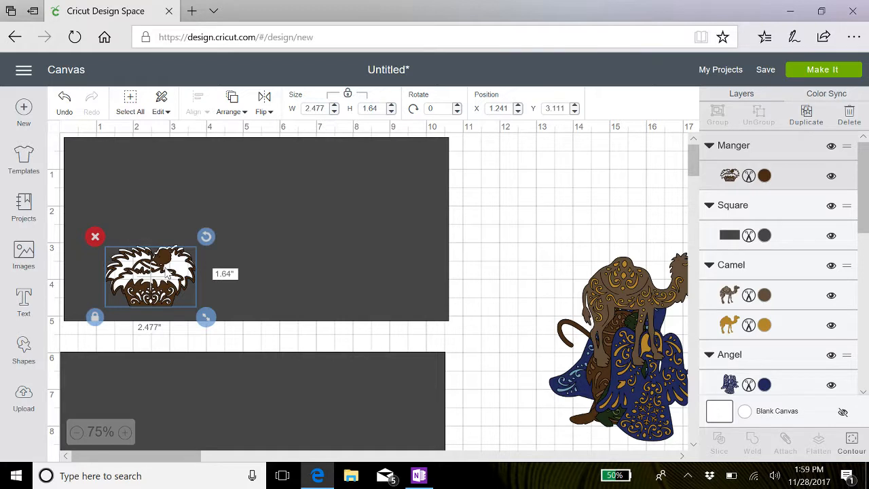
drag(477, 268, 88, 279)
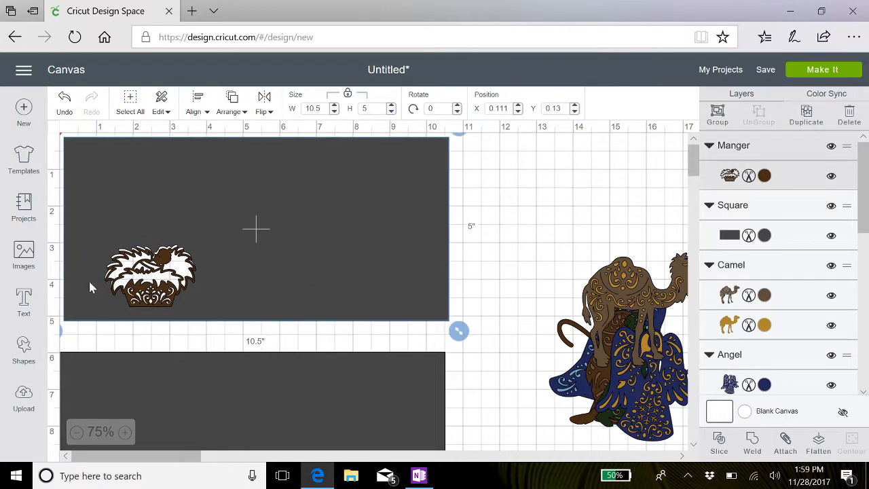
click(757, 445)
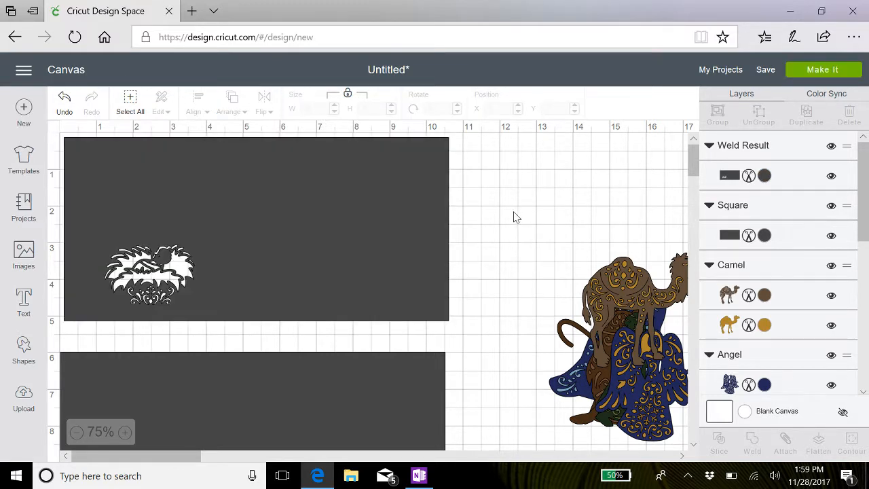
- Spread the camel, praying shepherd, Mary, wise man and Joseph out of the overlapping pile of figures beside the rectangles
drag(620, 290, 595, 197)
drag(575, 381, 483, 449)
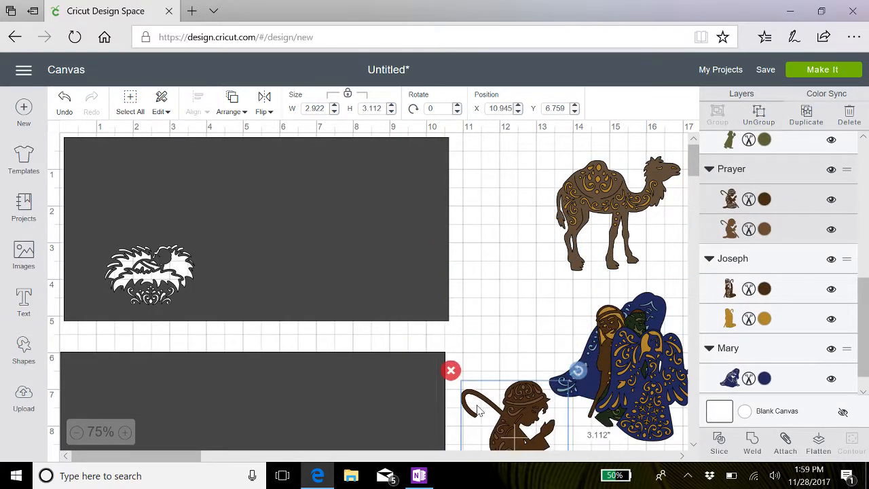
drag(656, 307, 530, 249)
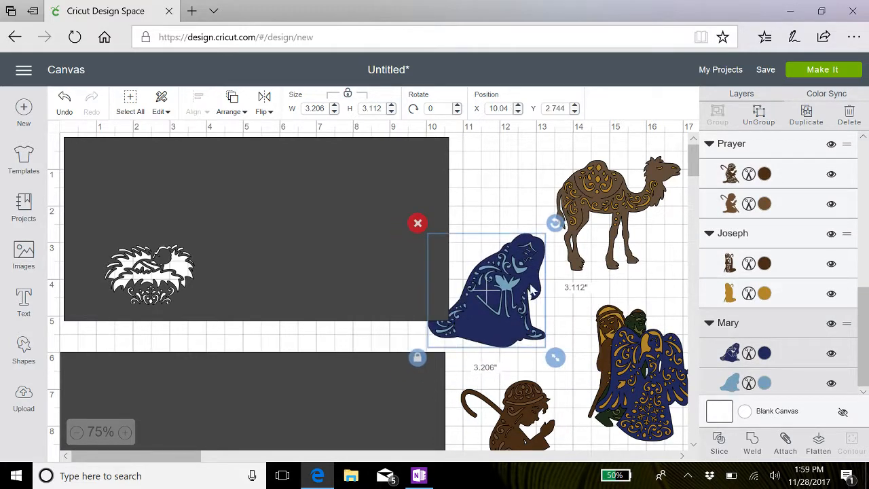
drag(612, 329, 601, 228)
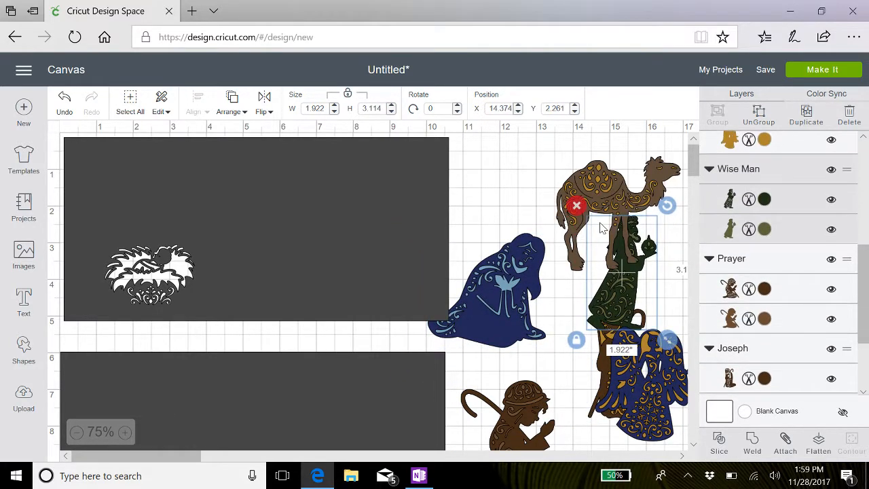
drag(615, 293, 629, 444)
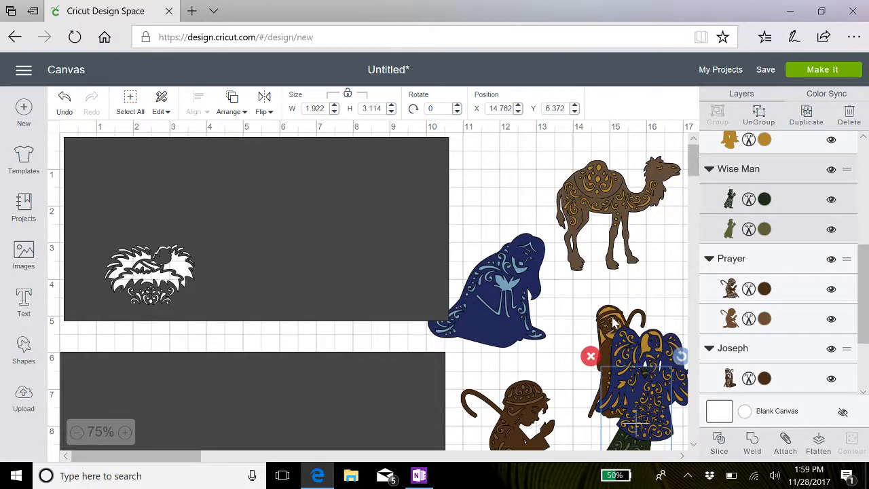
drag(616, 323, 597, 250)
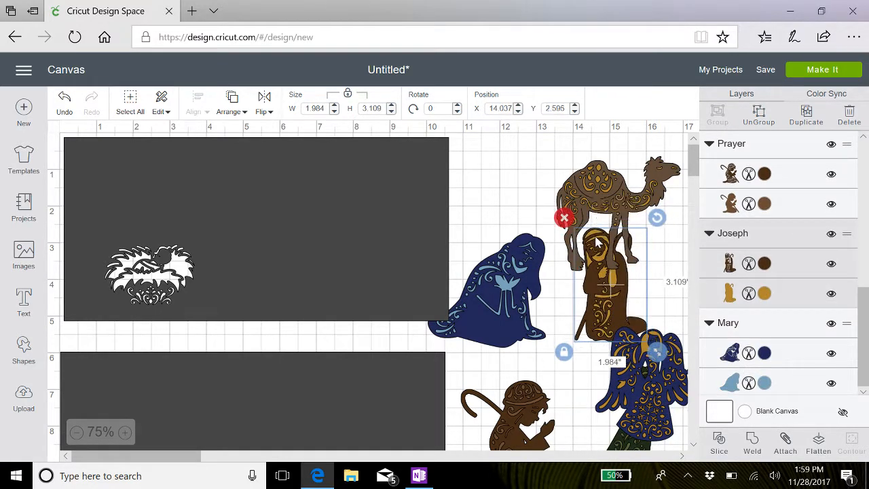
- Scale Mary down to about 2.82 by 2.73 inches and place her beside the upper rectangle at about X 10.76, Y 2.99
click(506, 286)
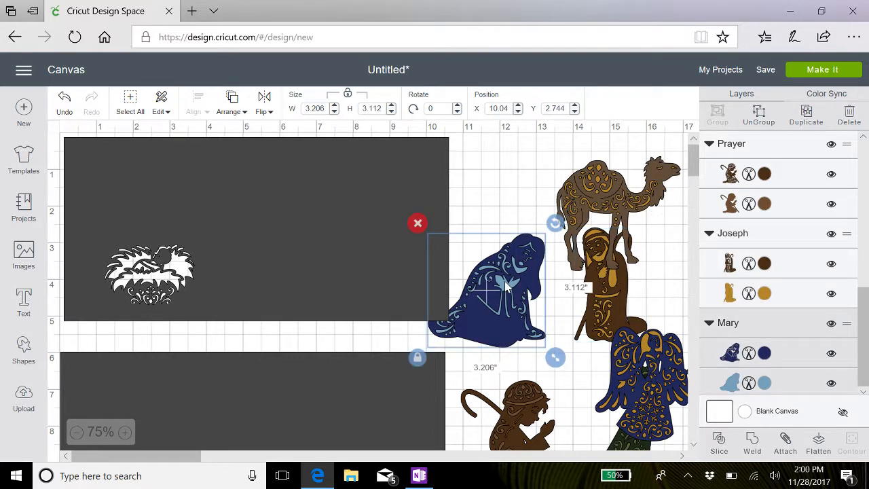
drag(555, 358, 542, 351)
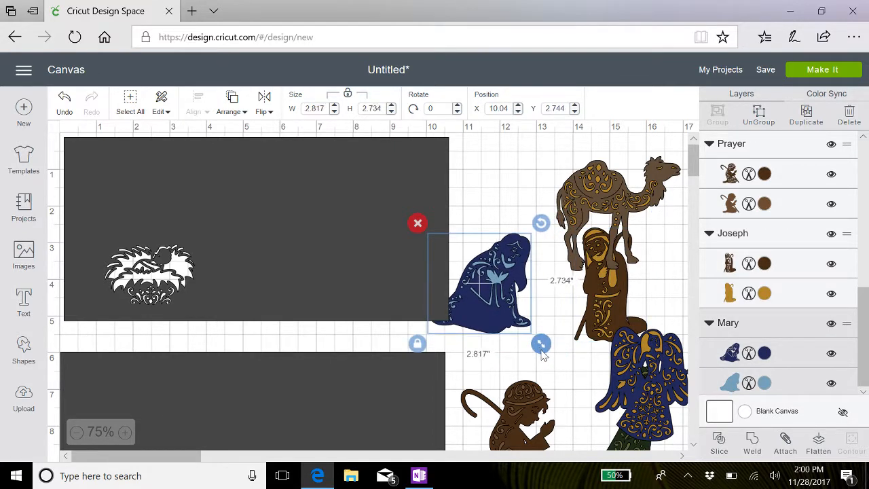
drag(499, 301, 524, 310)
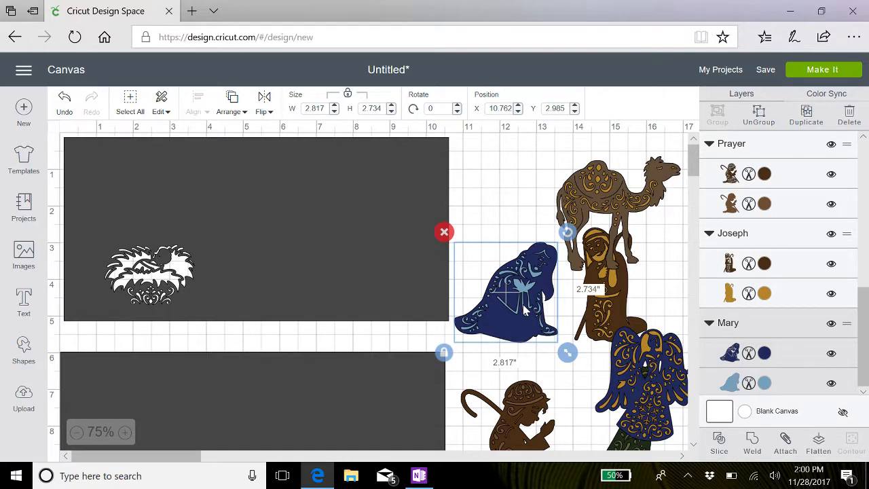
- Ungroup Mary's layers and slice her light-blue silhouette out of the upper rectangle at about X 0.32, Y 0.39
click(760, 117)
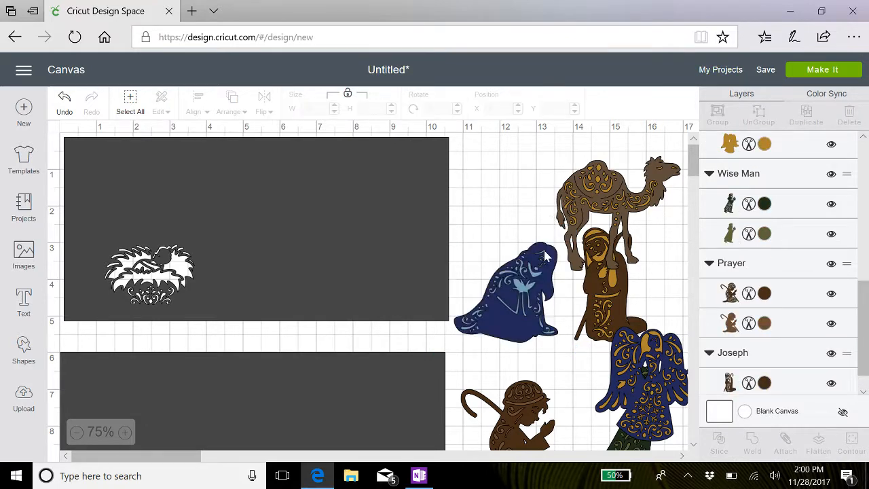
drag(531, 311, 526, 369)
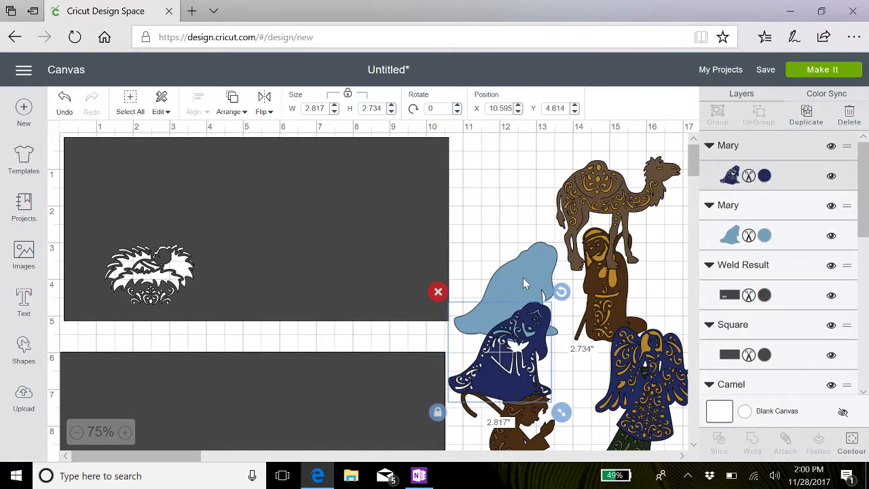
drag(523, 277, 138, 183)
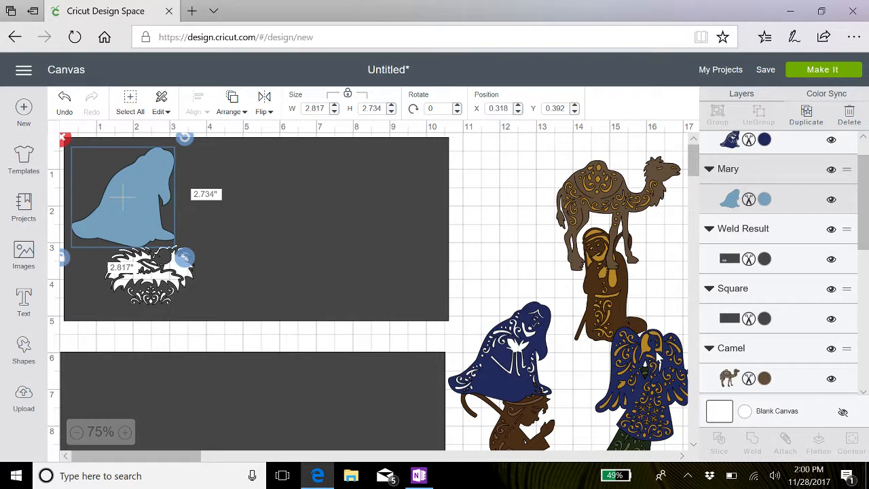
click(383, 261)
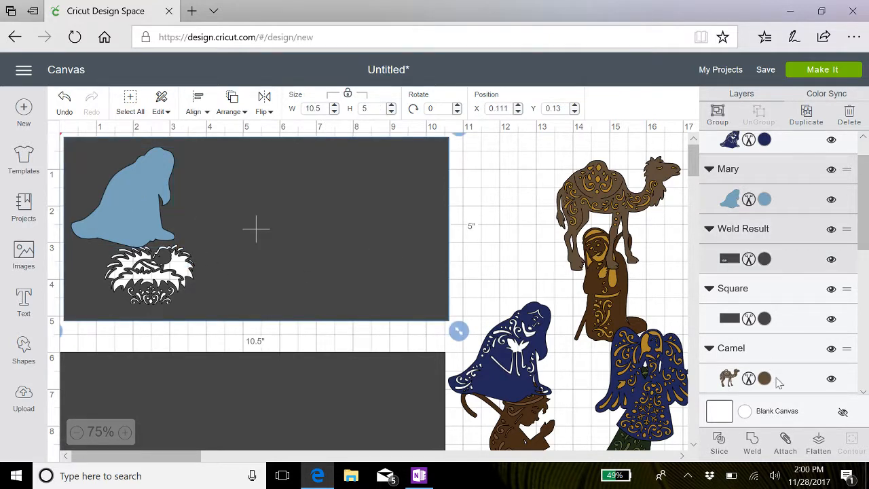
click(718, 440)
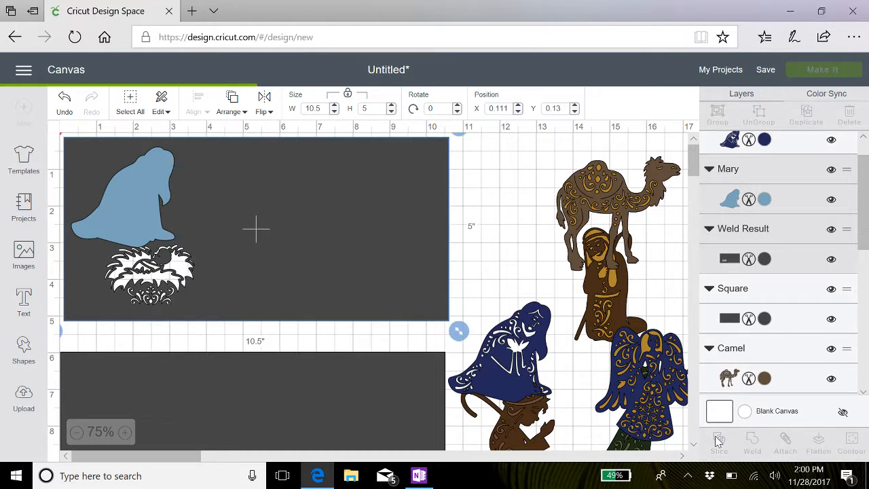
- Pull the light-blue and dark grey Mary slice pieces off the upper rectangle and delete both
click(134, 193)
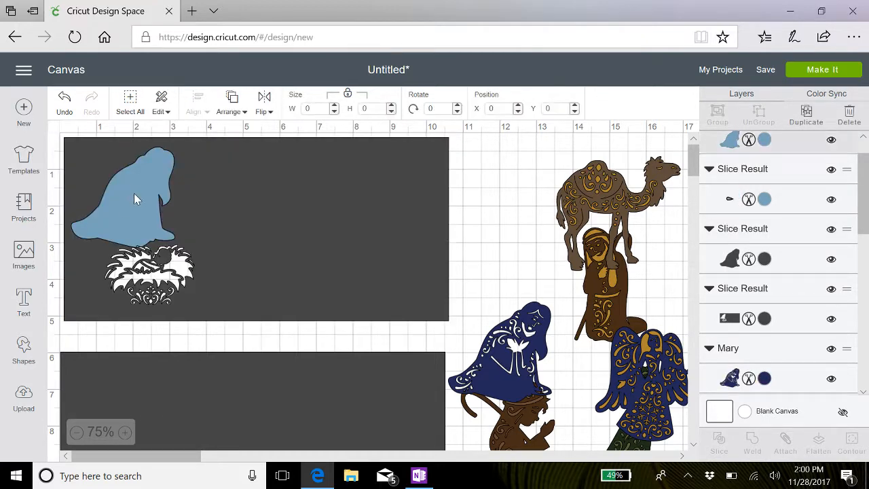
drag(134, 192, 500, 285)
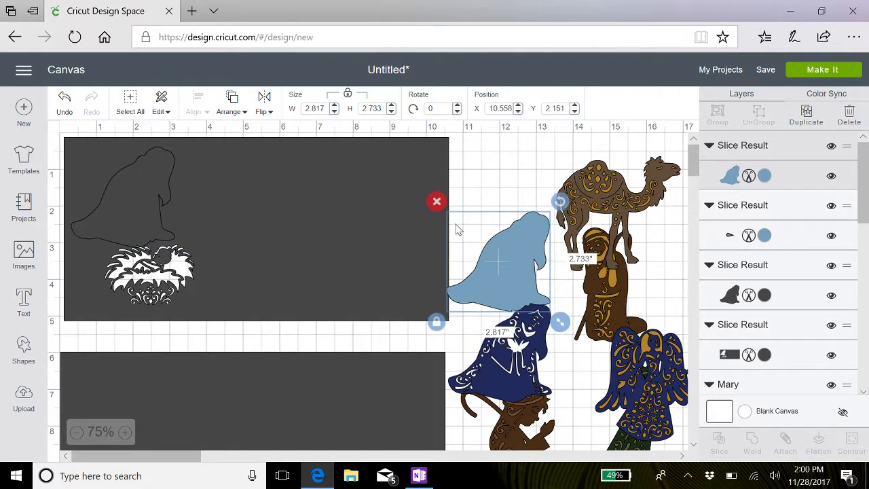
click(437, 202)
drag(131, 190, 506, 218)
click(435, 173)
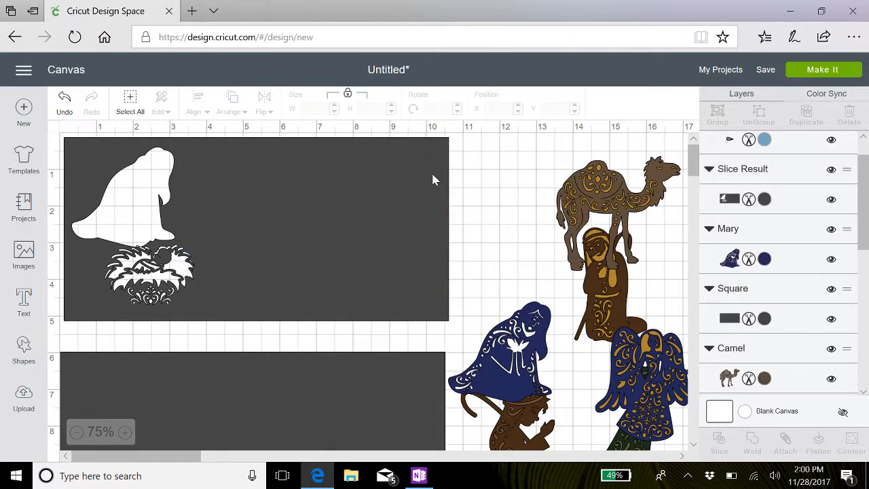
- Fit the dark-blue Mary detail into her cut-out at about X 0.32, Y 0.47, shift the upper rectangle to X 0.148, and weld them
drag(520, 371, 145, 218)
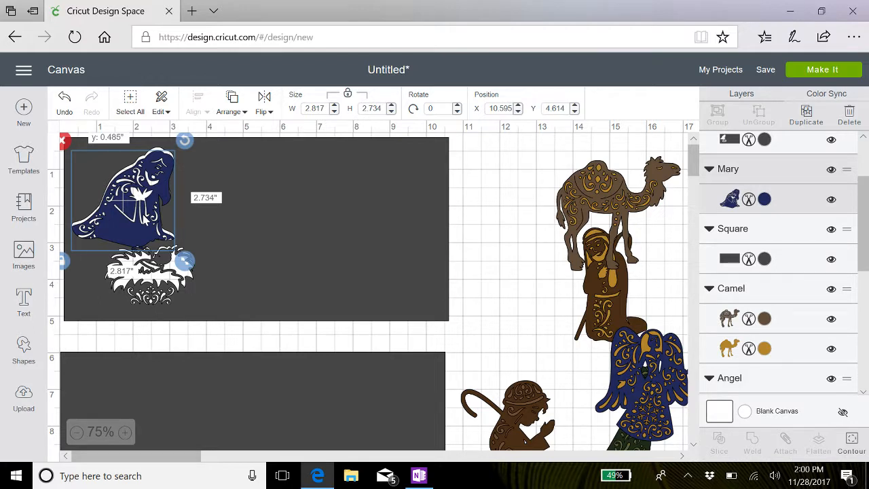
drag(144, 216, 144, 216)
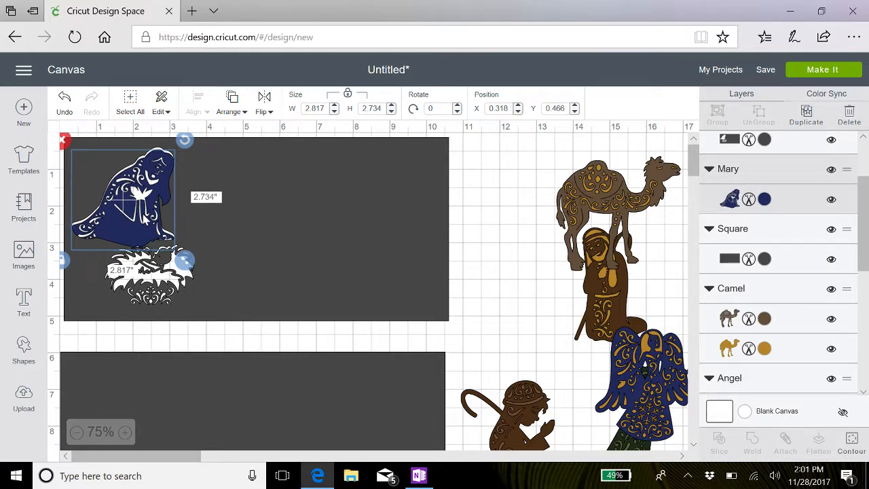
click(255, 229)
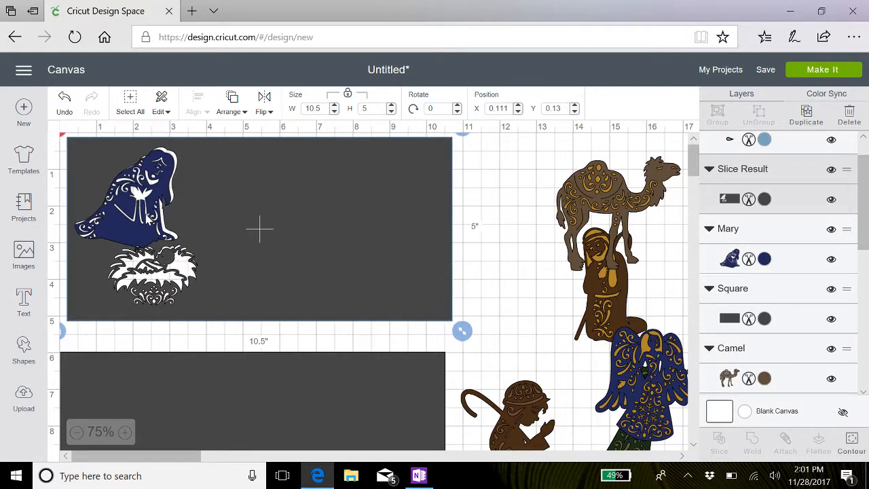
drag(259, 230, 257, 230)
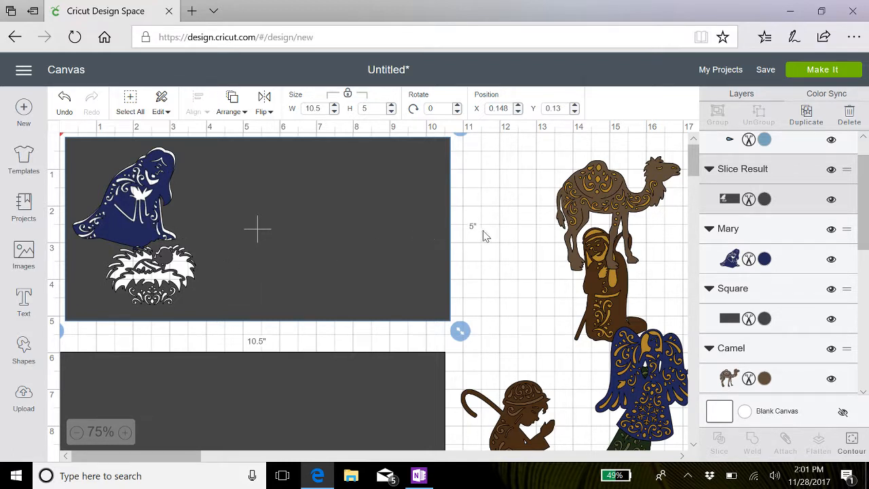
drag(490, 229, 67, 201)
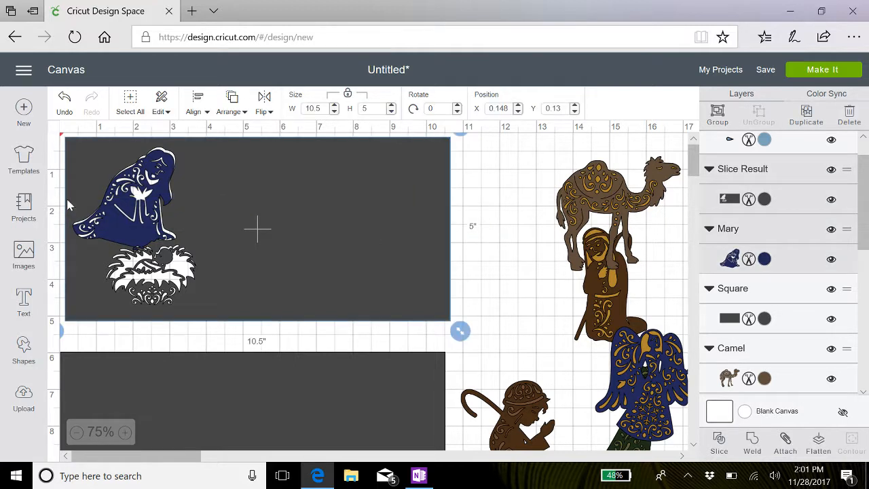
click(753, 443)
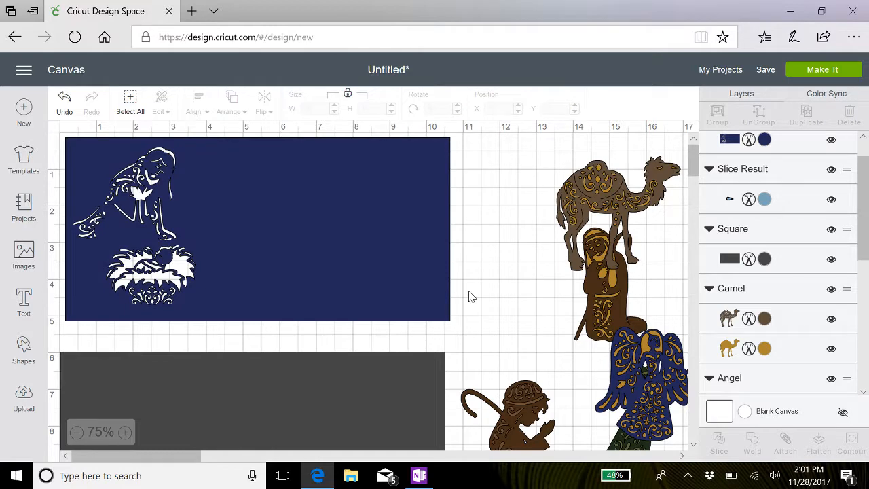
- Move Joseph closer to the upper rectangle, ungroup his layers, and set the brown detail apart above the gold silhouette
drag(597, 293, 514, 319)
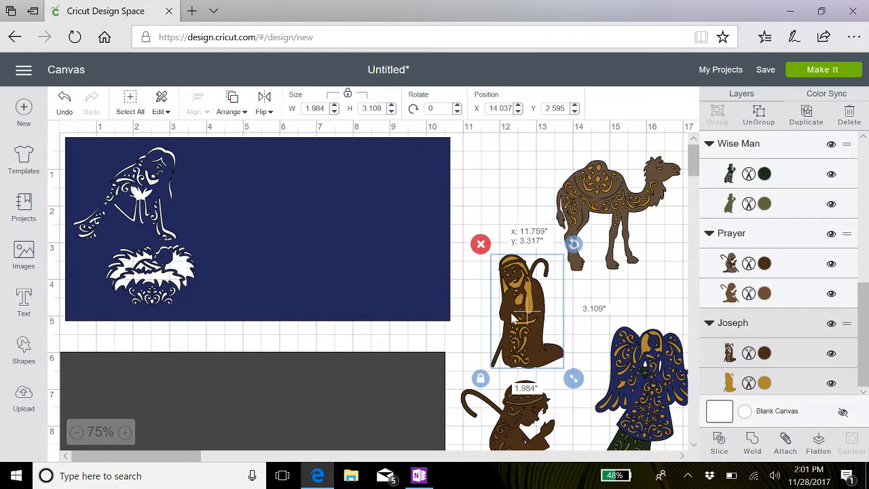
click(760, 119)
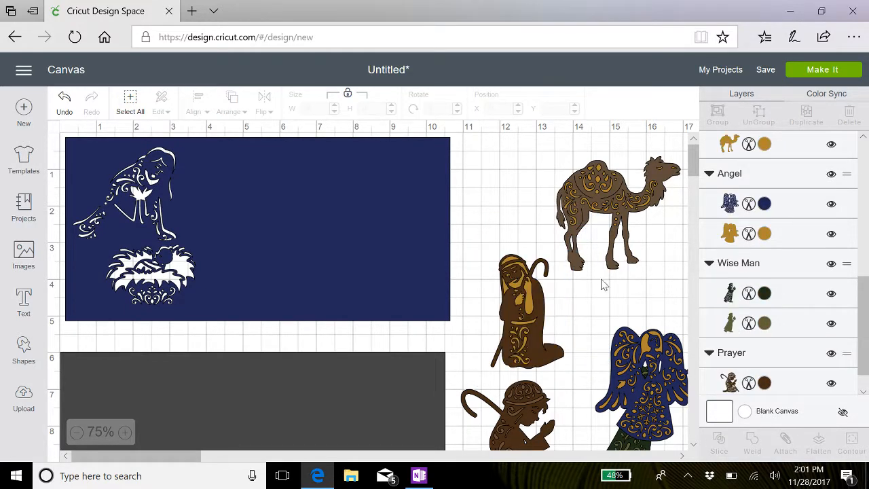
drag(538, 320, 525, 210)
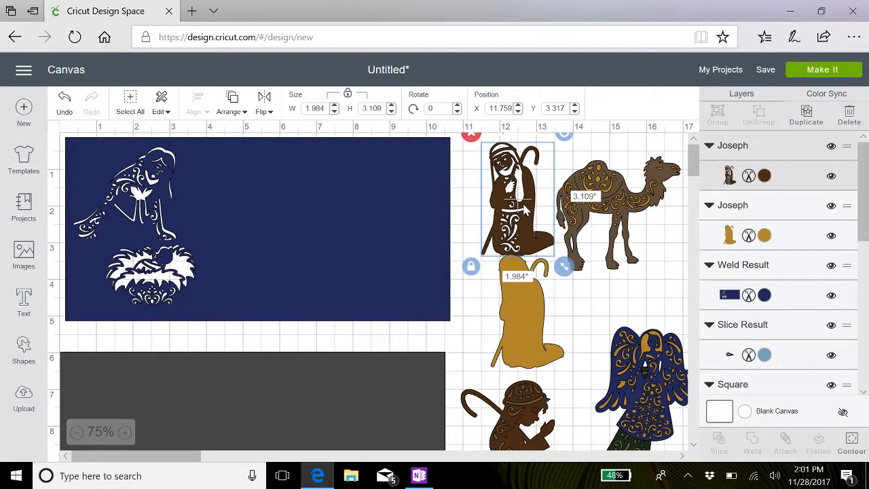
- Place Joseph's gold silhouette to the right of Mary at about X 2.96, Y 0.32 and slice it out of the upper rectangle
drag(526, 329, 182, 222)
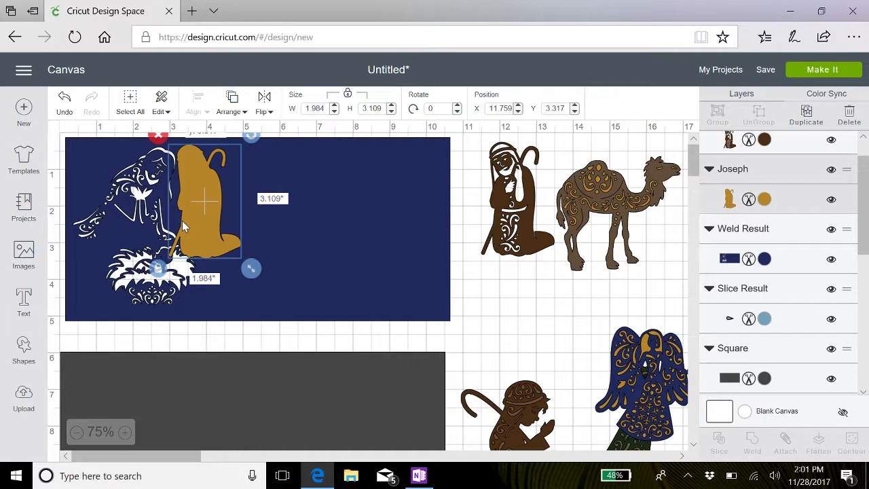
drag(182, 220, 182, 221)
click(387, 289)
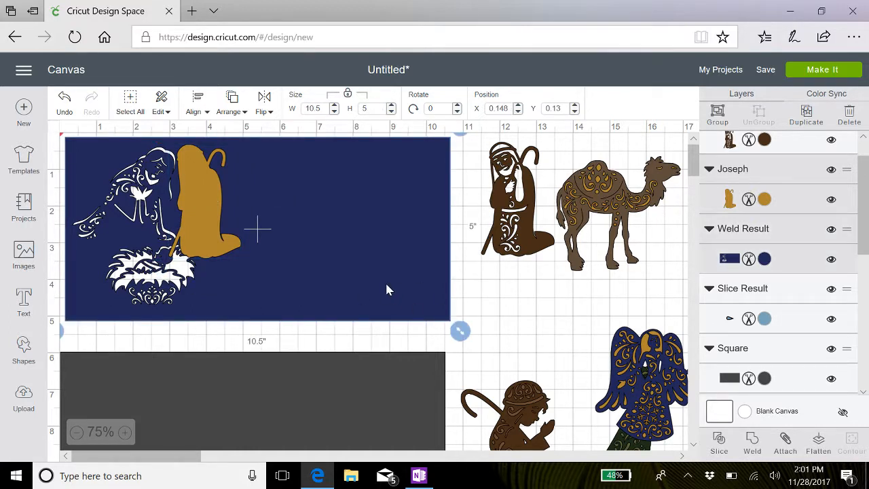
click(719, 444)
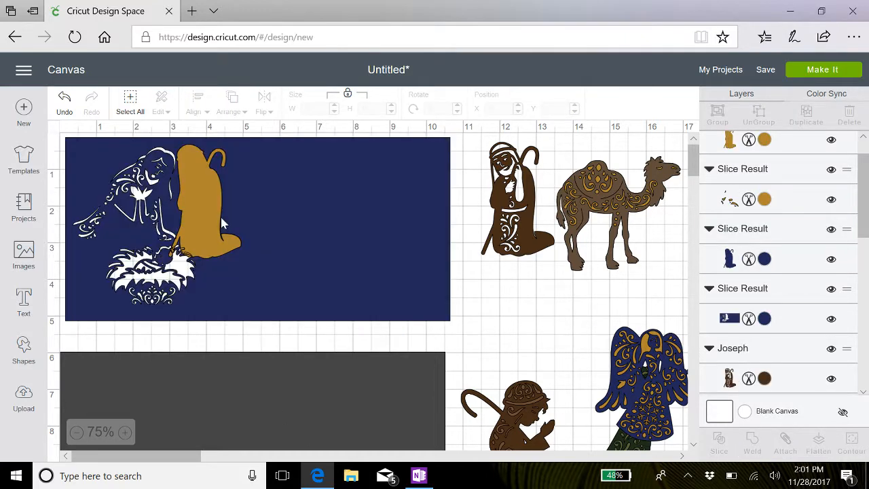
- Pull the gold and dark-blue Joseph slice pieces off the upper rectangle and delete both
drag(206, 217, 558, 371)
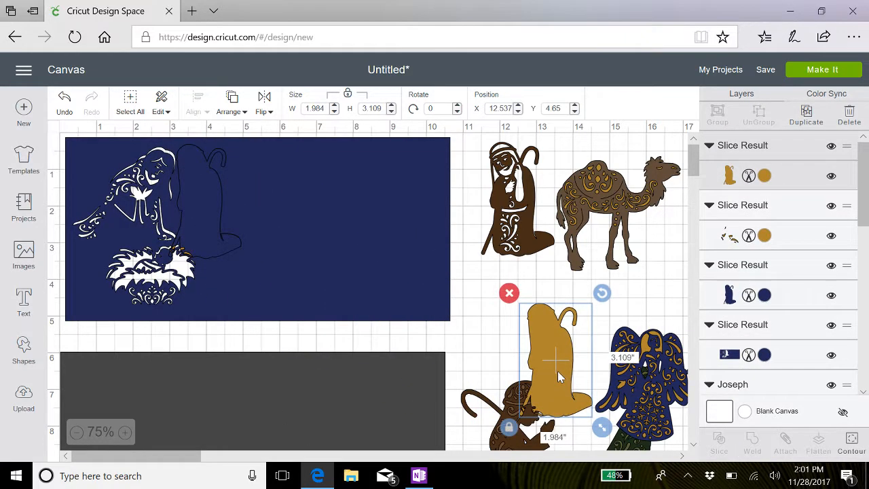
click(509, 293)
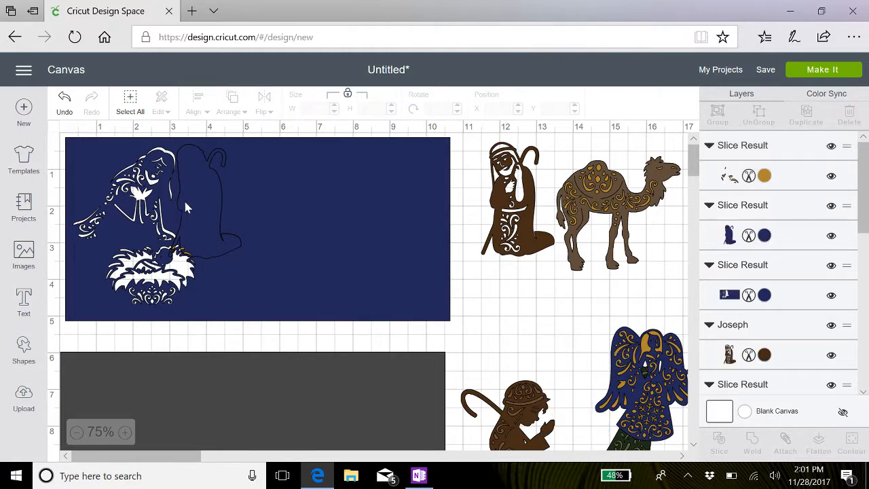
drag(202, 210, 548, 360)
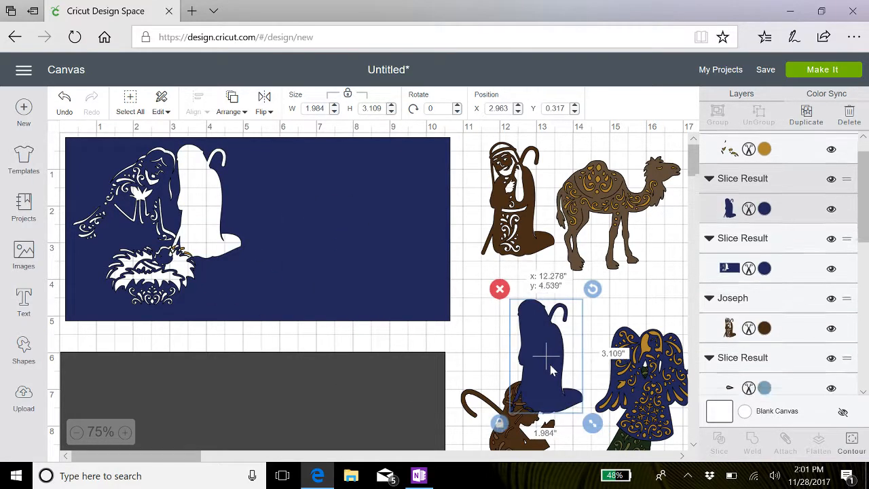
click(499, 290)
- Fit Joseph's brown detail into his cut-out at about X 2.98, Y 0.37, weld it into the upper rectangle, and shift the panel to X 0.241, Y 0.167
click(502, 230)
drag(502, 231, 183, 241)
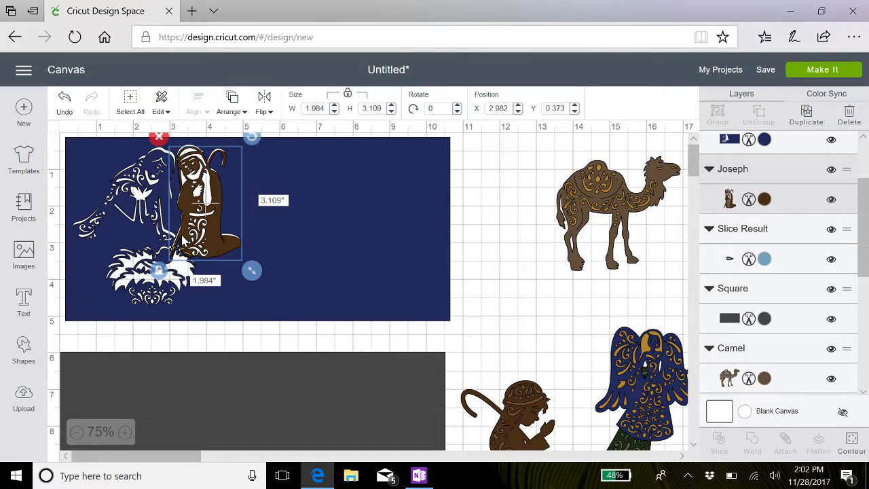
click(416, 248)
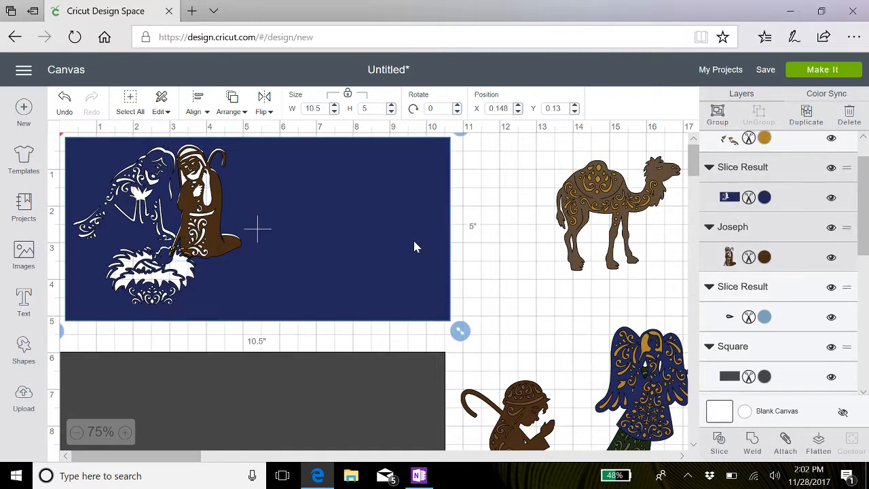
right_click(754, 453)
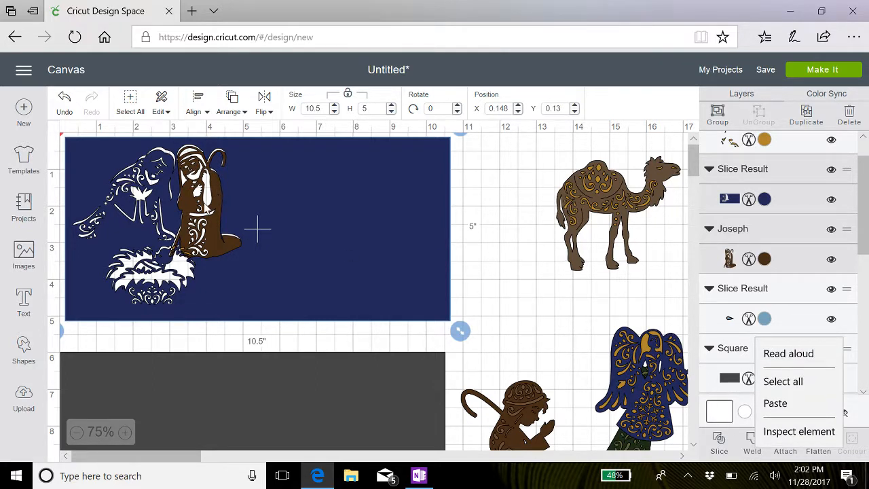
click(202, 212)
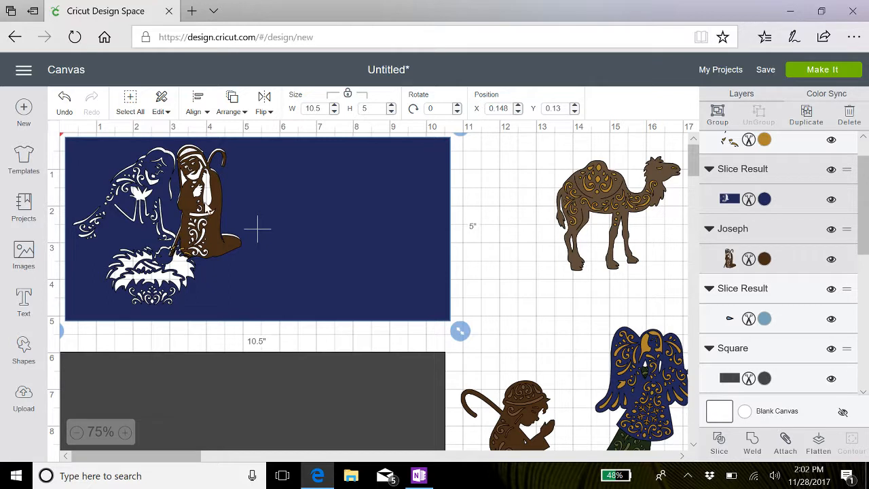
mouse_move(257, 231)
mouse_down()
mouse_move(258, 213)
mouse_move(251, 241)
mouse_move(264, 235)
mouse_move(253, 237)
mouse_up()
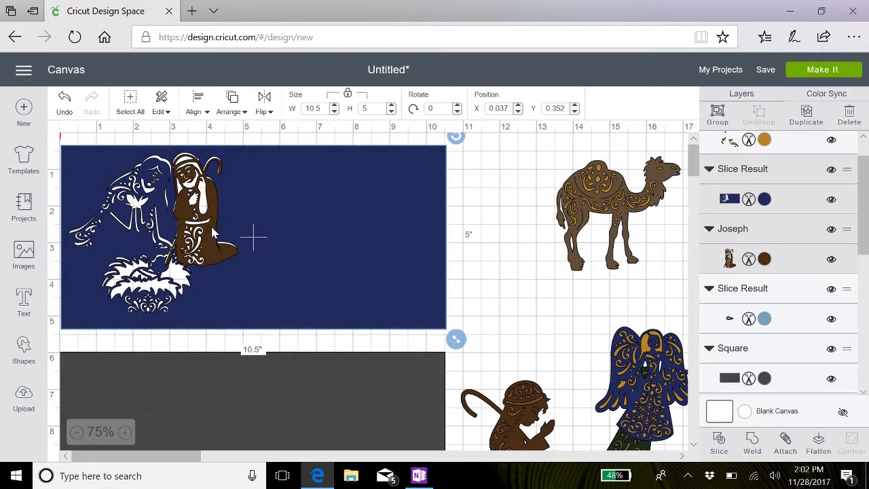
click(752, 441)
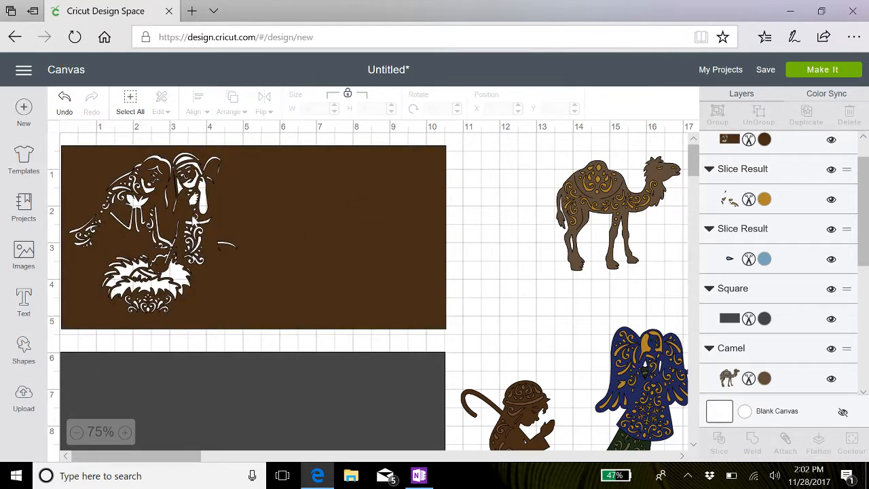
mouse_move(253, 239)
mouse_down()
mouse_move(304, 229)
mouse_move(235, 242)
mouse_move(262, 232)
mouse_up()
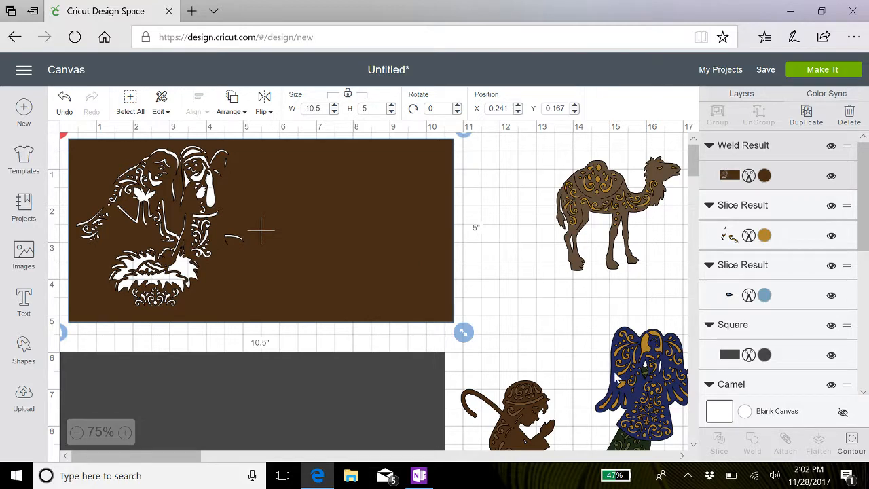
- Enlarge the angel beside the upper panel to about 3.49 by 3.83 inches, ungroup it, and set the dark-blue detail apart from the gold silhouette
drag(648, 404, 527, 275)
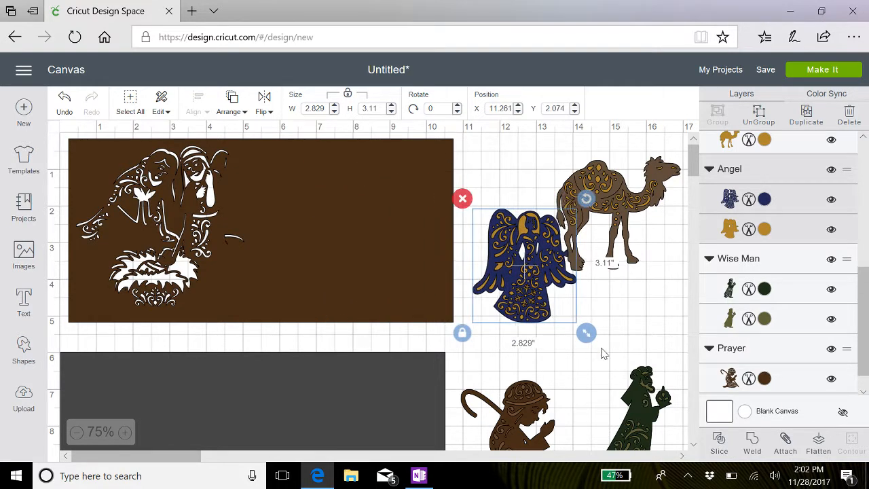
drag(586, 332, 628, 369)
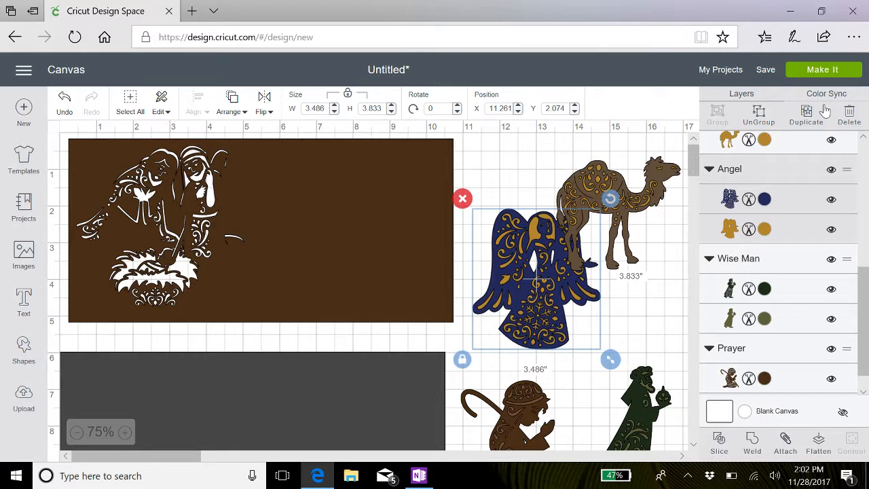
click(759, 113)
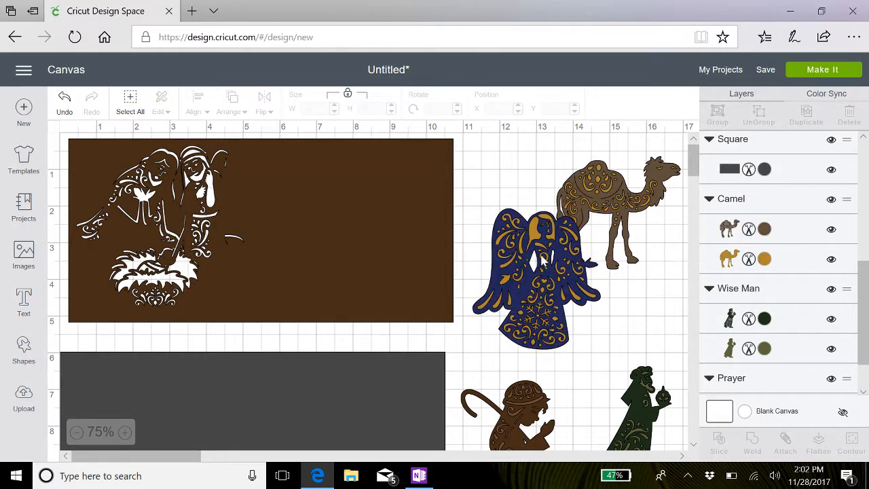
drag(544, 259, 602, 281)
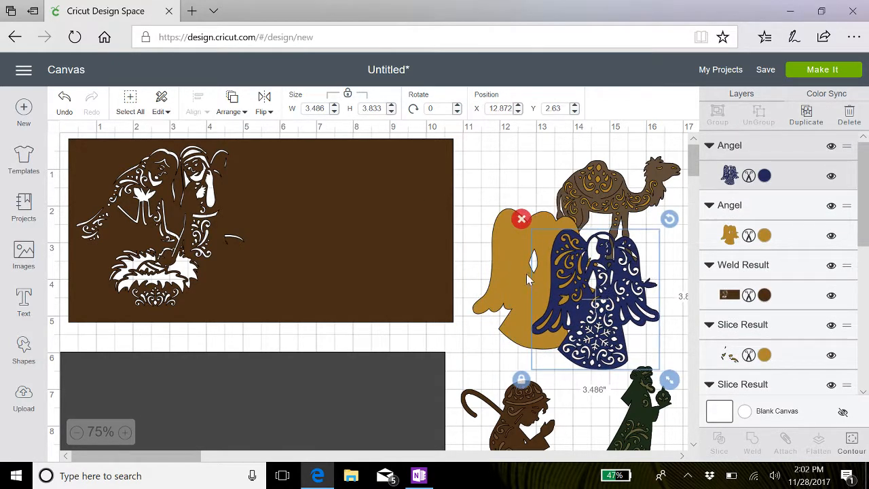
- Place the angel's gold silhouette on the right half of the upper panel at about X 6.0, Y 0.59 and slice it out
drag(502, 268, 321, 219)
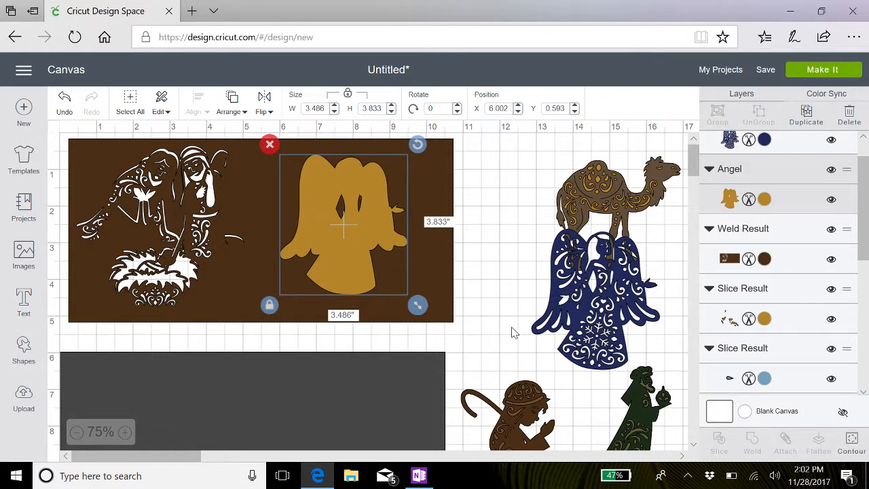
shift+click(438, 274)
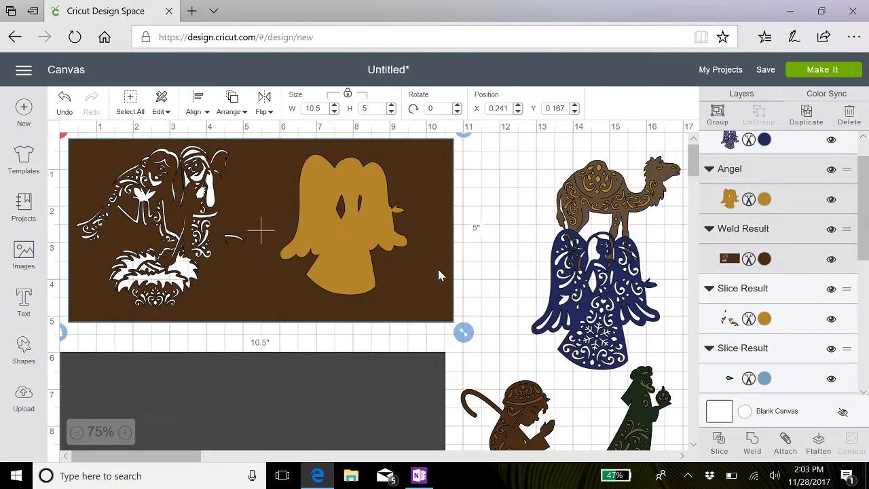
click(492, 300)
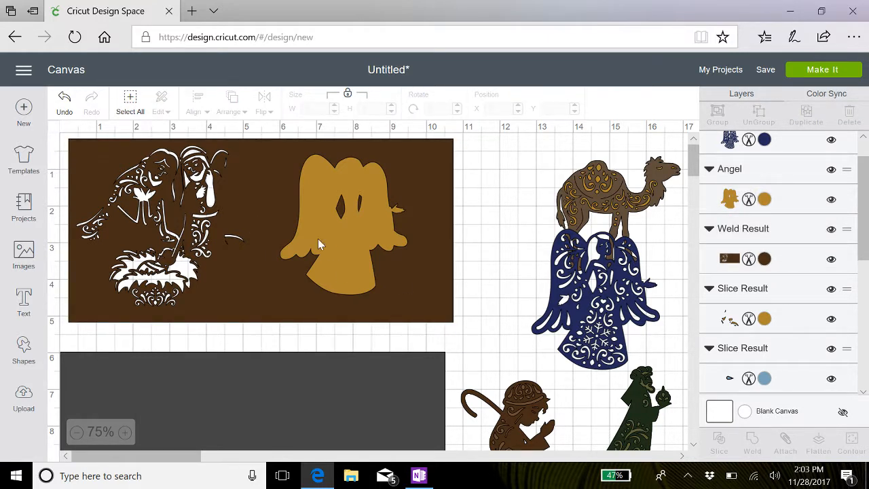
click(340, 246)
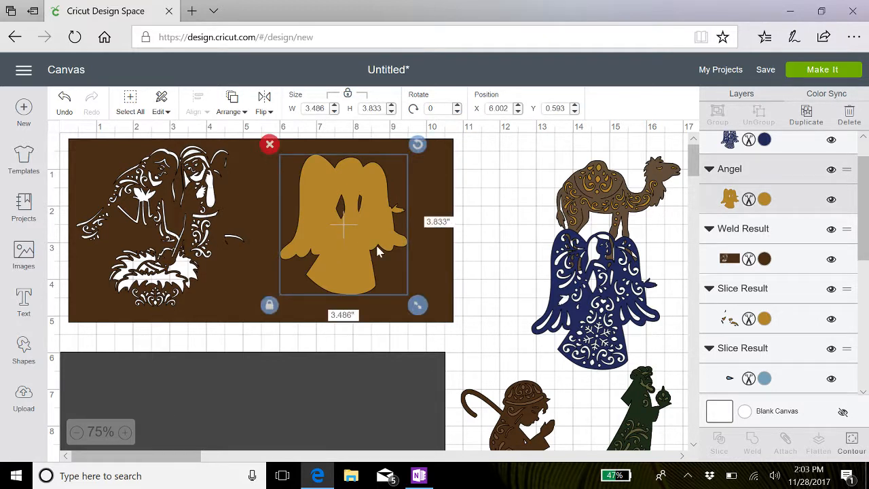
shift+click(428, 264)
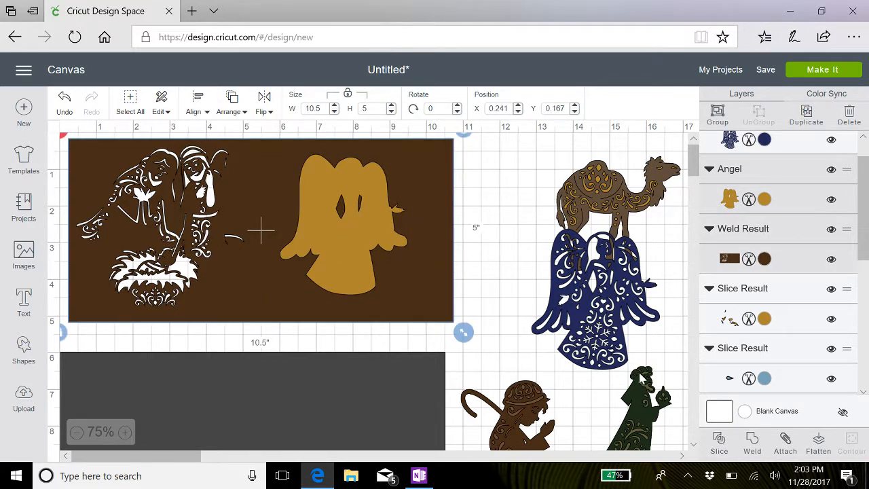
click(721, 445)
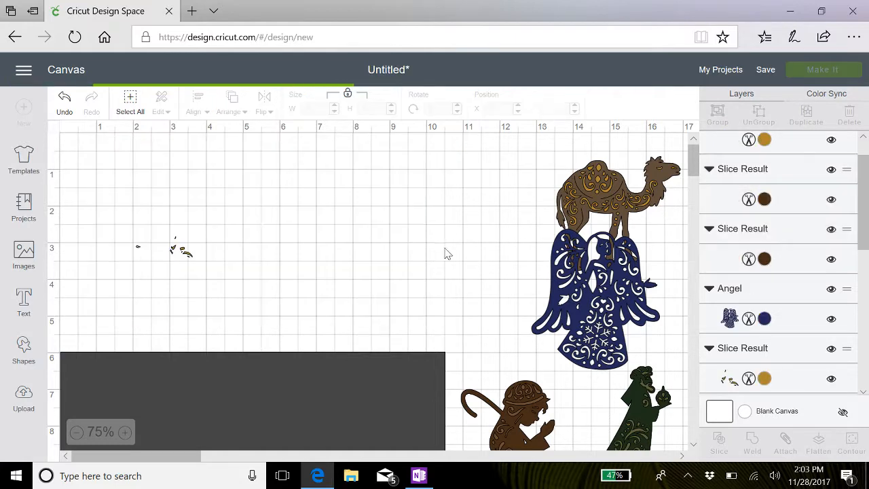
- Pull the gold and brown angel slice pieces off the upper panel and delete both
drag(355, 230, 542, 248)
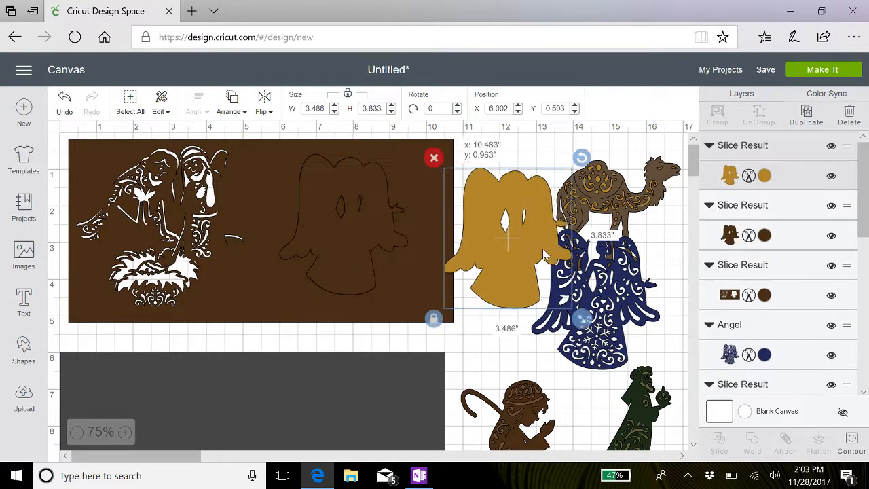
click(437, 161)
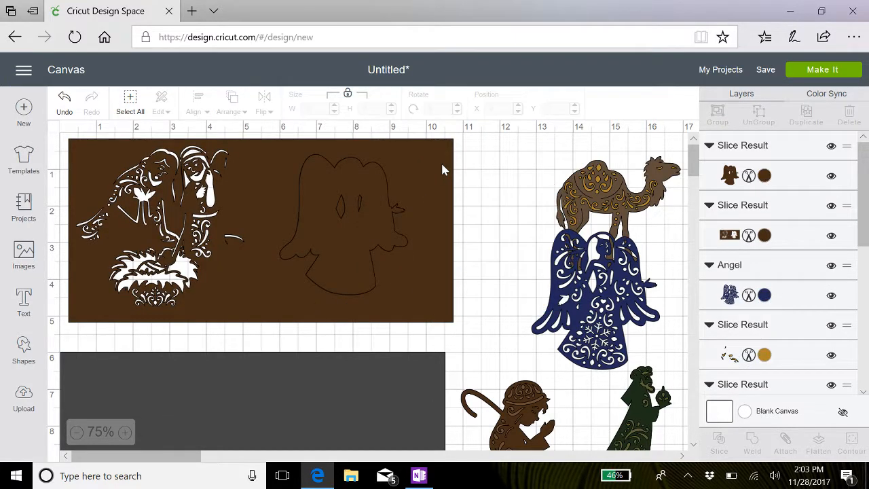
drag(349, 249, 475, 243)
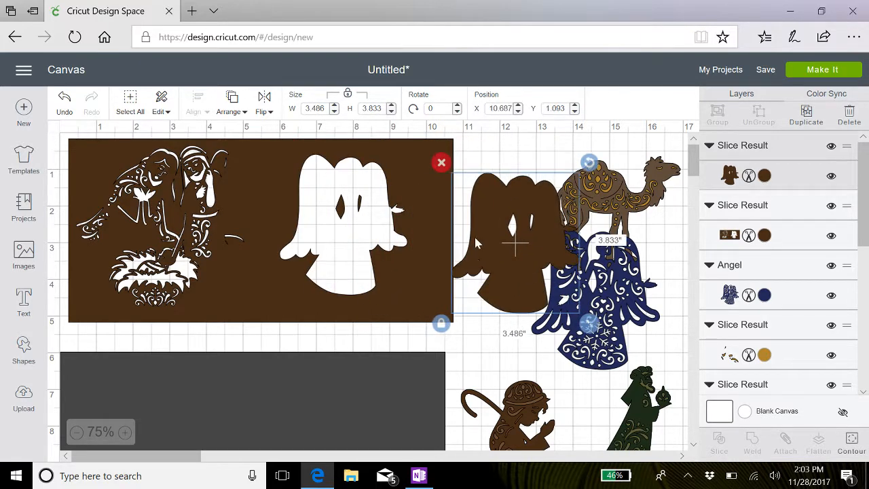
click(439, 162)
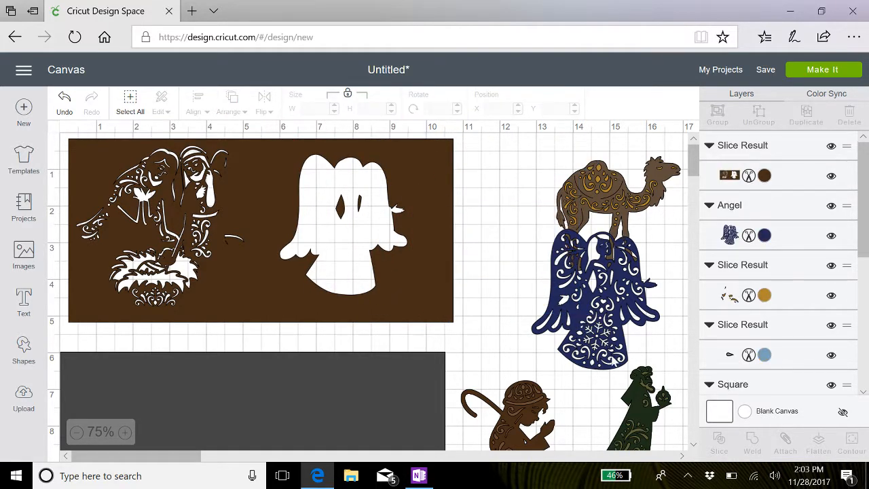
- Fit the dark-blue angel detail into its cut-out at about X 5.93, Y 0.67 and weld it to the upper panel
drag(544, 332, 295, 260)
drag(355, 285, 354, 285)
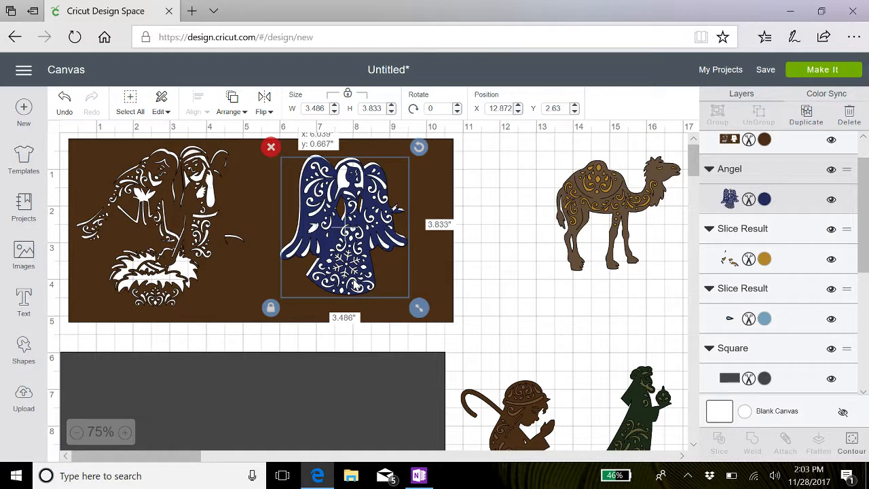
drag(355, 285, 351, 285)
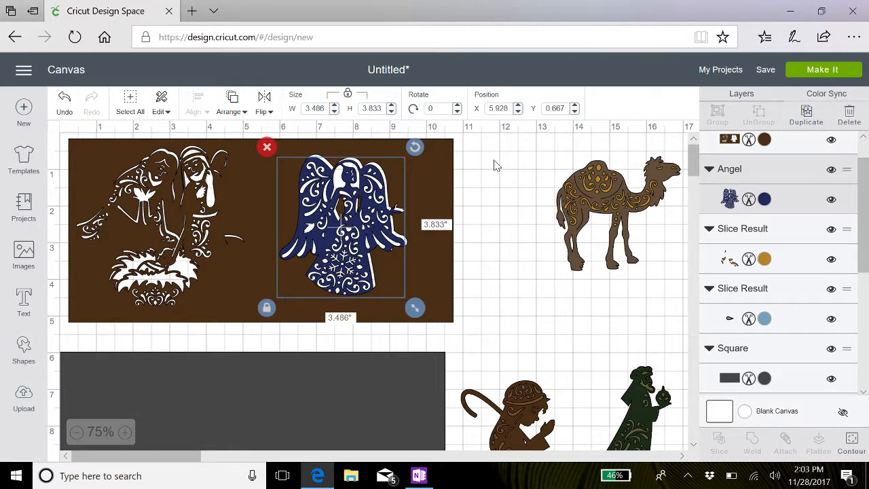
drag(494, 161, 259, 246)
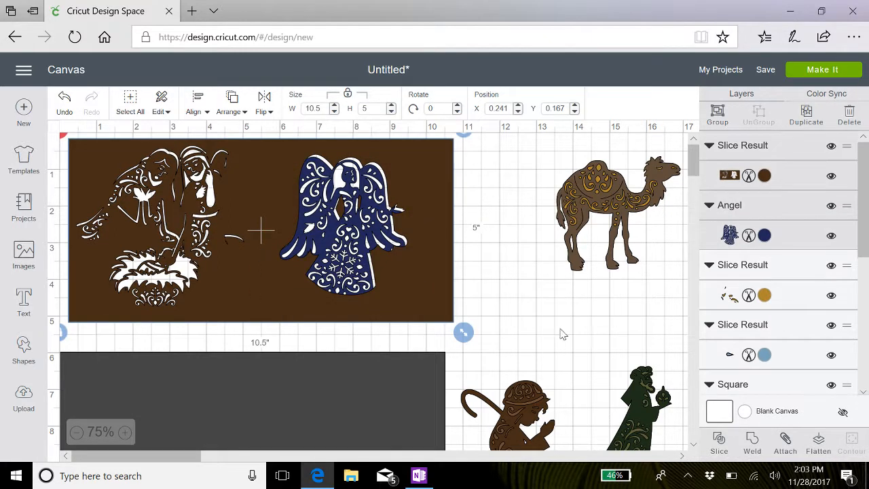
click(752, 443)
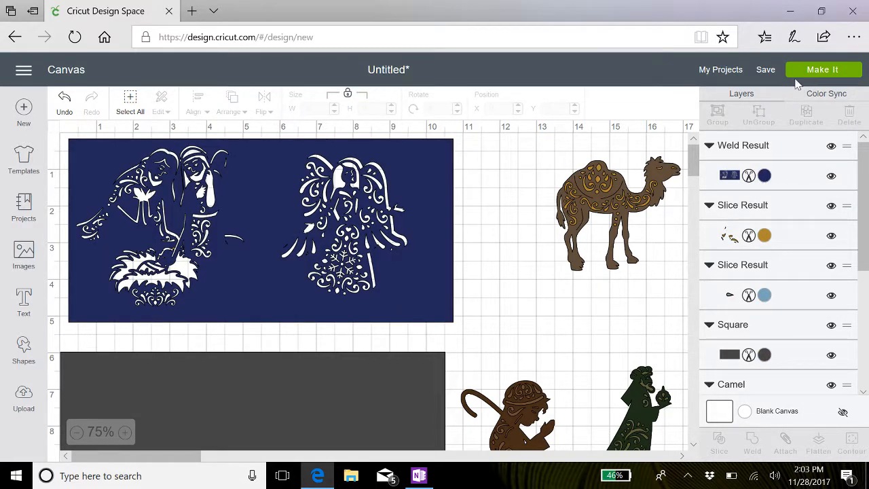
- Save the project under the name "christmas nativity lantern", leaving it public
click(763, 70)
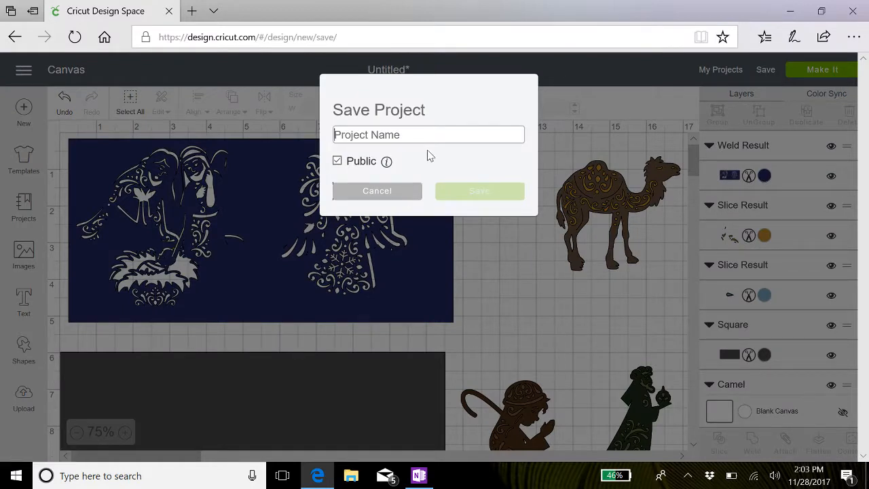
text(c)
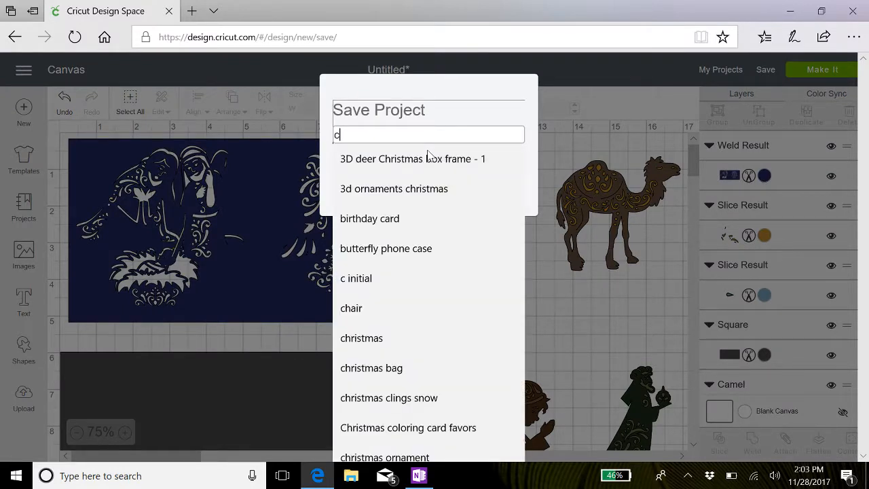
text(hristt)
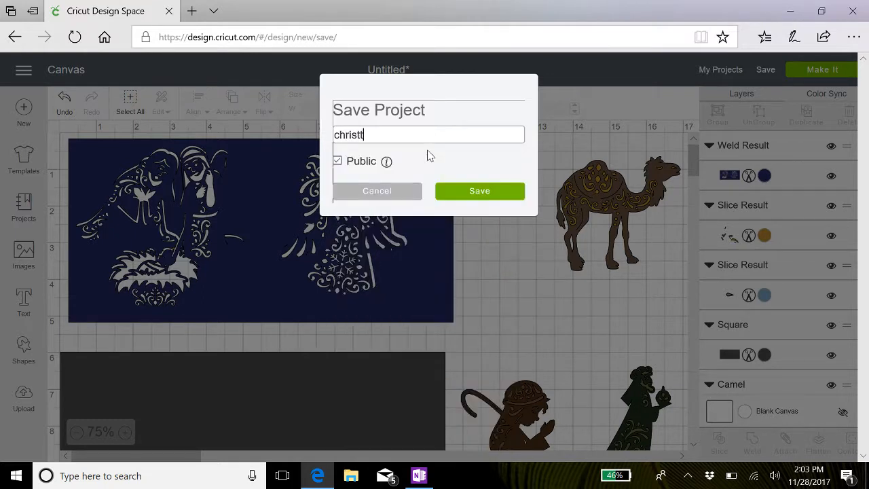
key(BackSpace)
key(BackSpace)
text(mas nativity lantern)
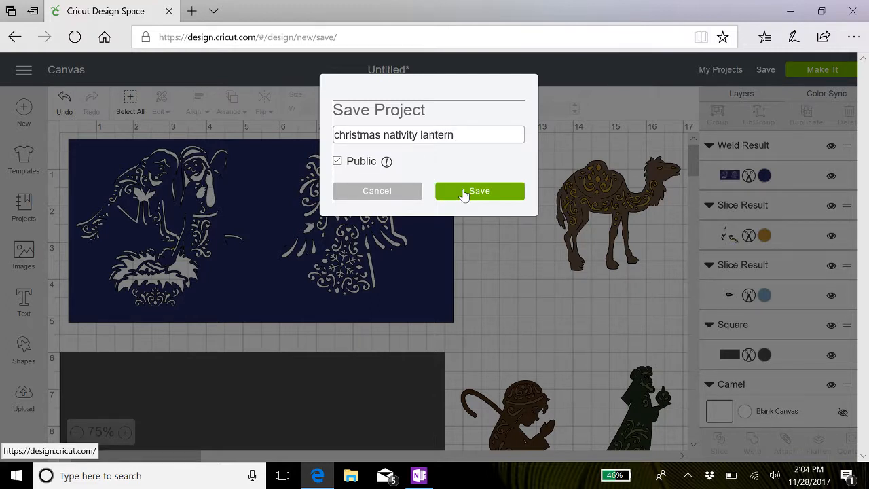
click(463, 193)
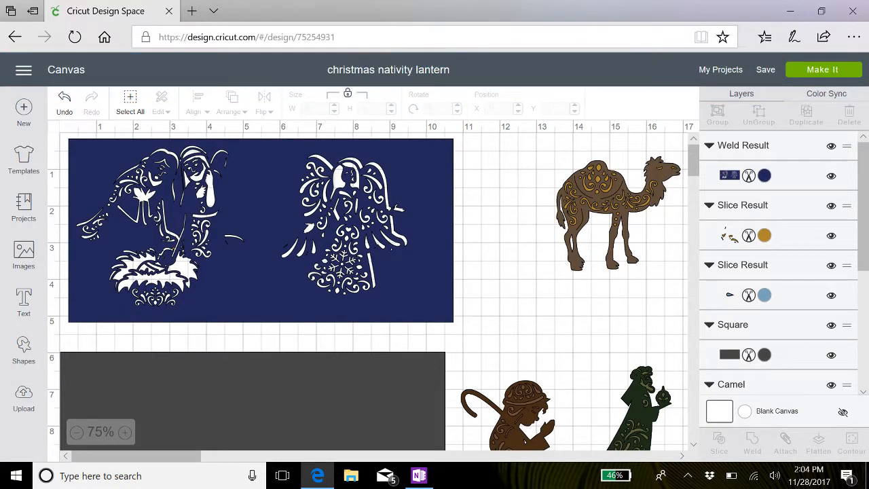
- Hide the leftover gold and light-blue slice result layers
click(831, 235)
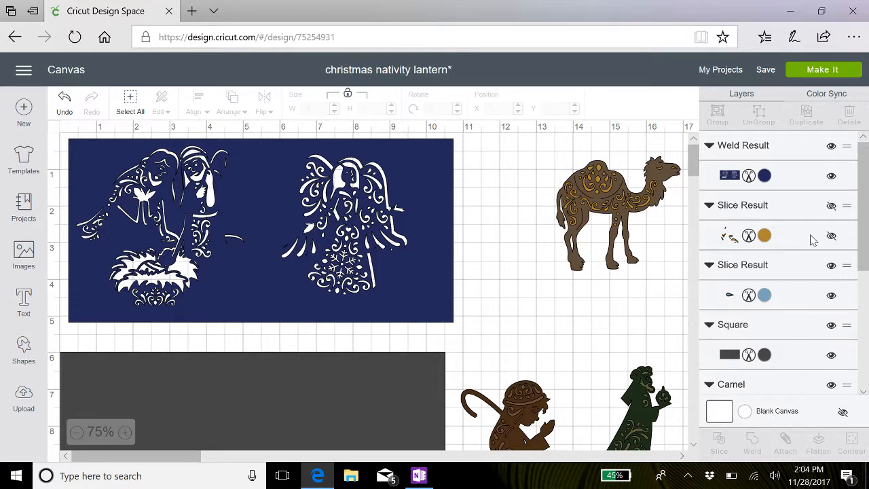
click(831, 296)
- Move the wise man up toward the camel, to about X 14.34, Y 5.11
scroll(514, 271, down, 3)
scroll(514, 272, up, 3)
scroll(496, 287, down, 3)
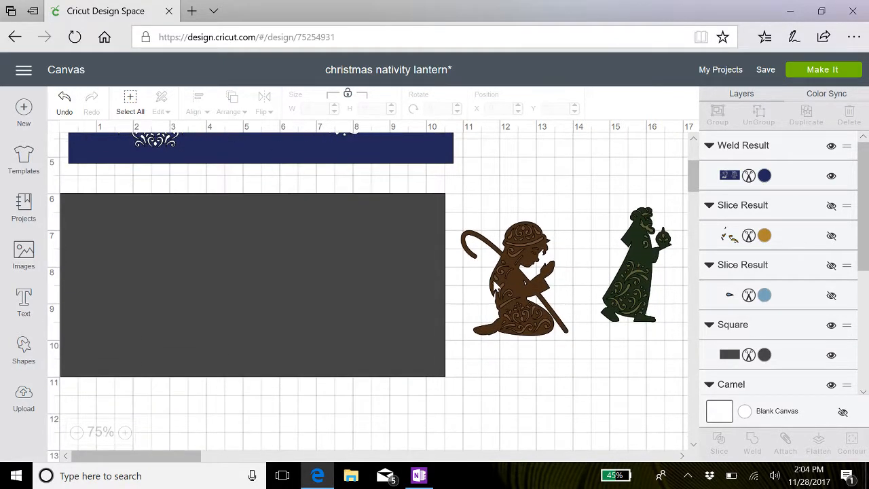
scroll(496, 286, up, 3)
scroll(496, 287, down, 1)
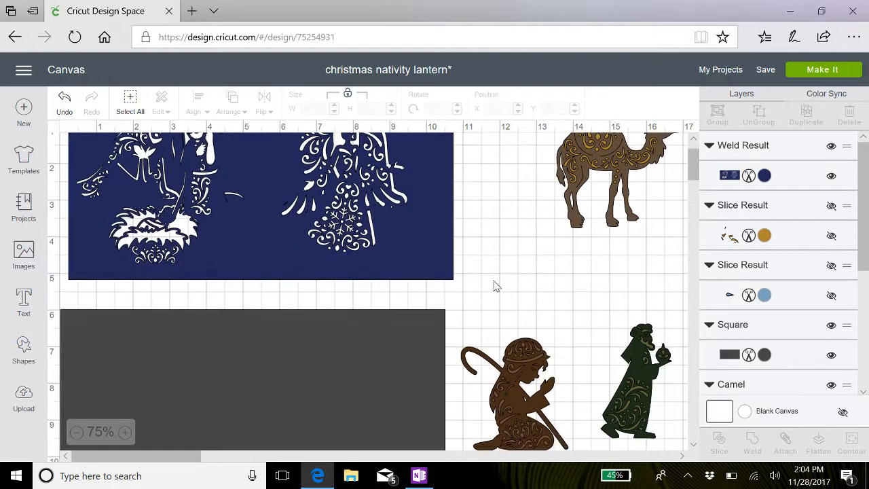
click(648, 380)
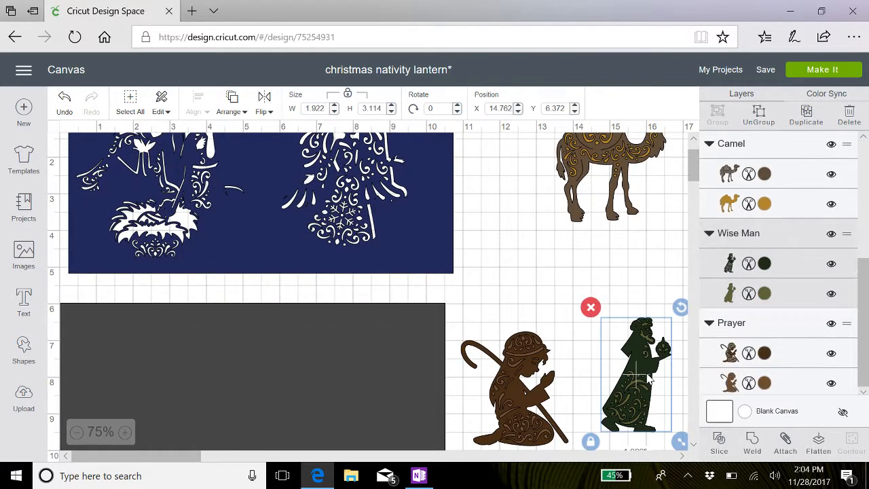
drag(641, 373, 625, 327)
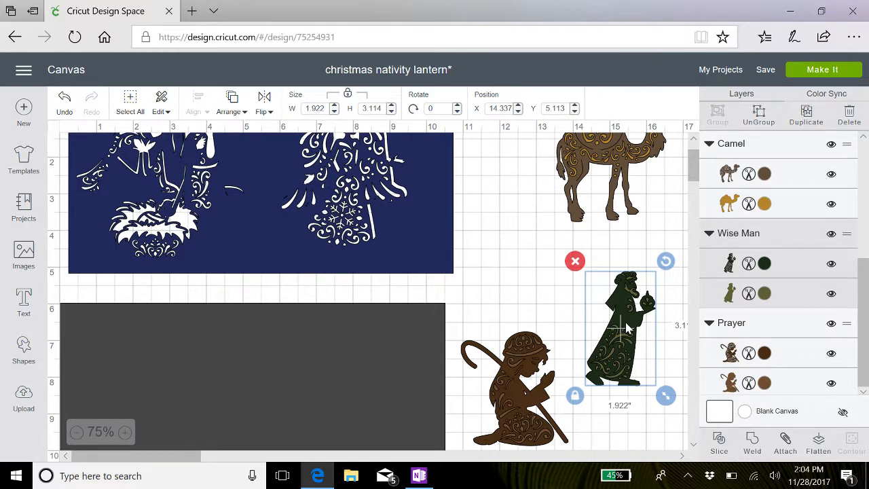
- Ungroup the wise man, set its dark-green detail aside and place the olive silhouette on the lower panel at about X 2.84, Y 7.26
click(621, 278)
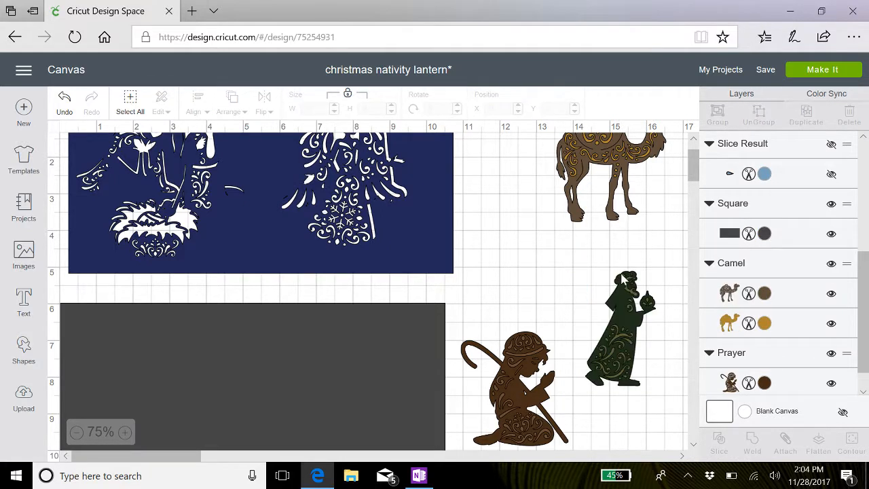
drag(614, 318, 547, 281)
scroll(625, 346, down, 2)
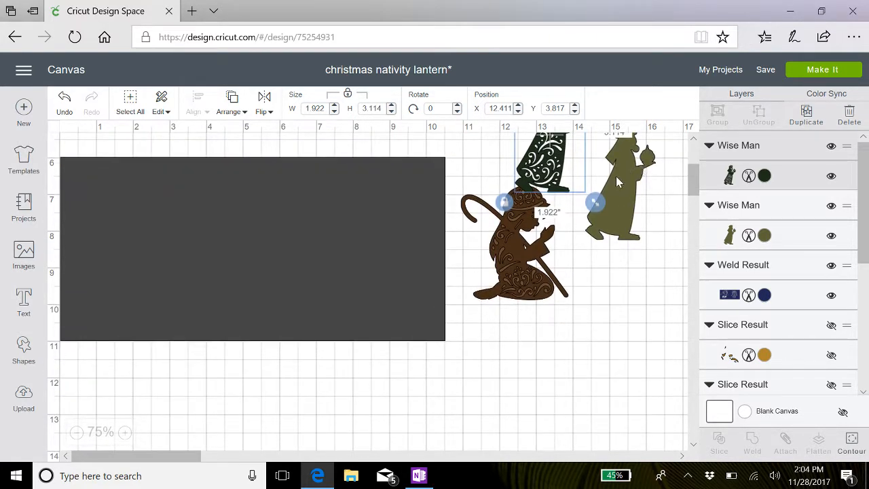
drag(619, 187, 200, 264)
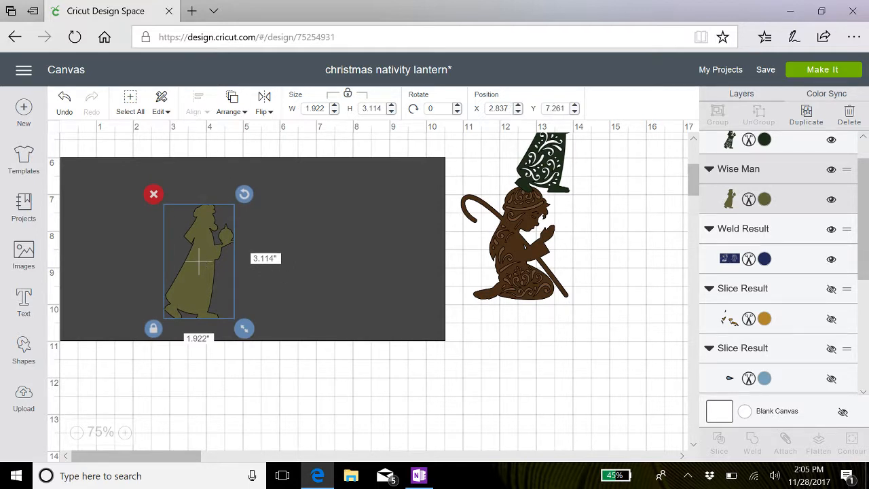
- Slice the wise man silhouette out of the lower panel and delete the olive and grey cut-out pieces
shift+click(340, 260)
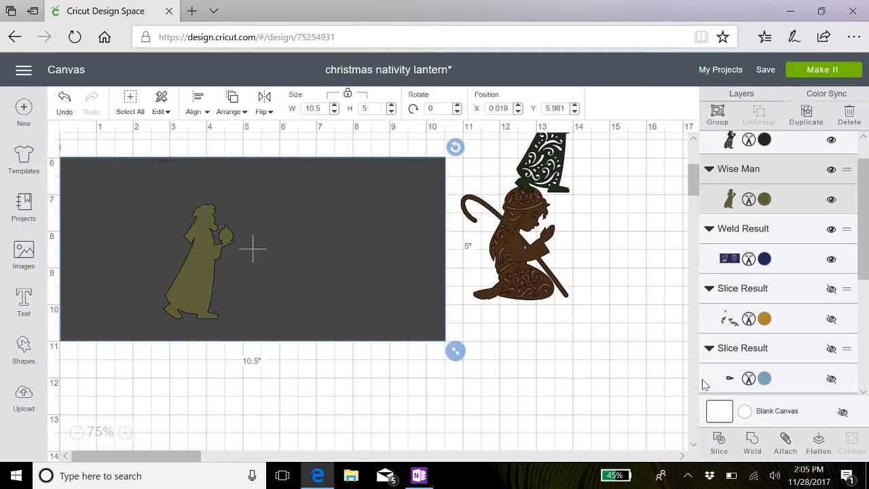
click(719, 443)
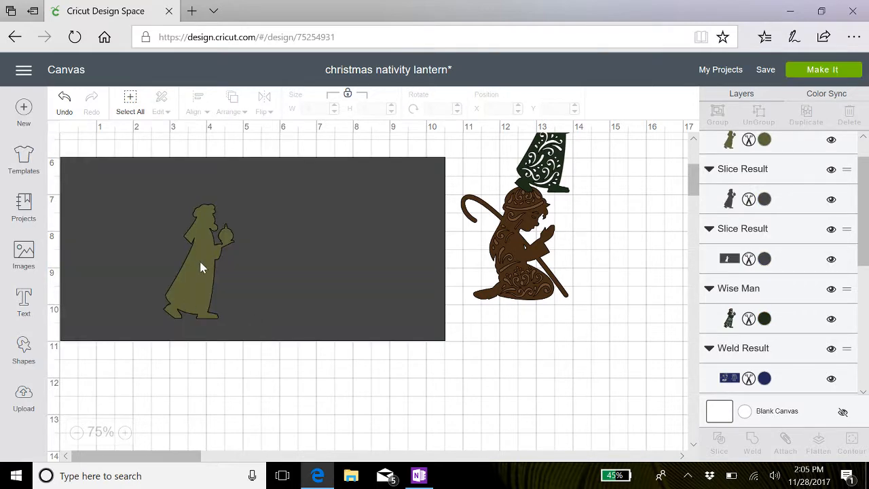
click(200, 265)
click(153, 196)
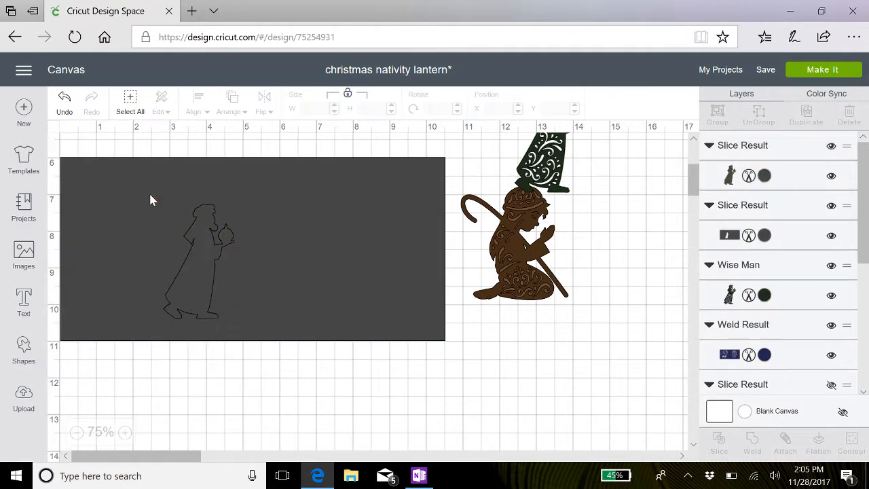
drag(198, 250, 622, 346)
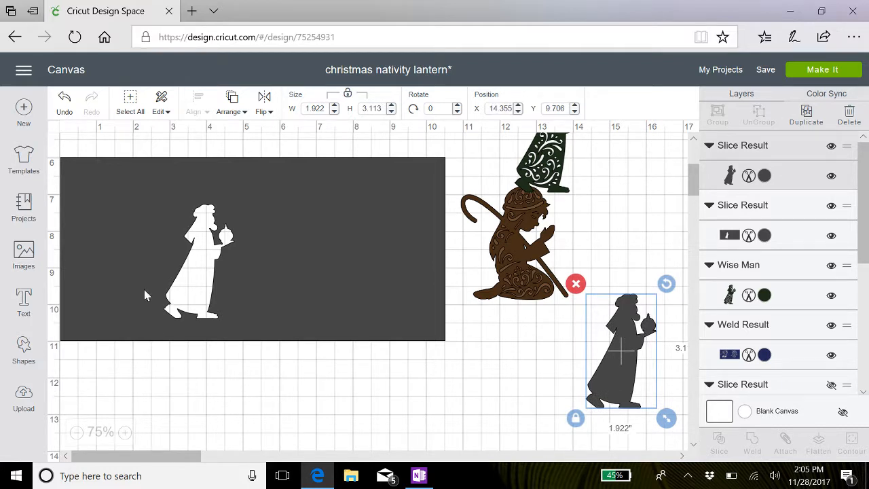
click(576, 284)
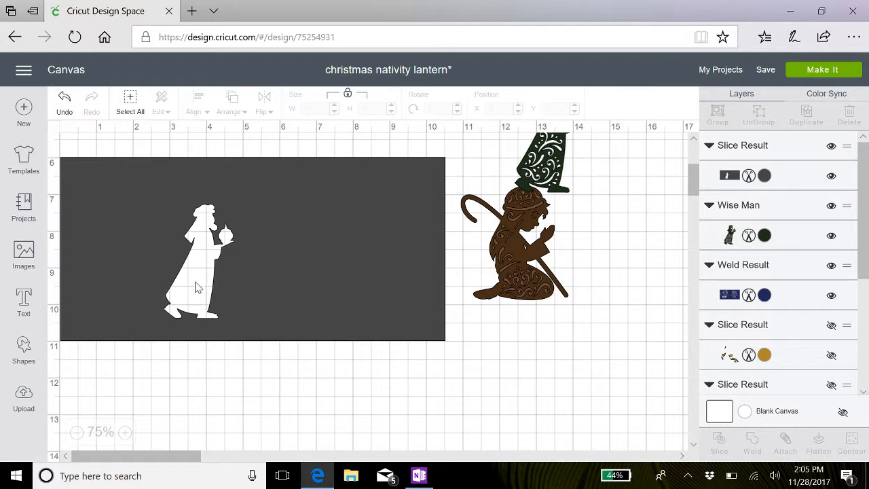
- Fit the dark-green wise man detail into its cut-out at about X 2.78, Y 7.26 and weld it to the lower panel
drag(540, 159, 199, 289)
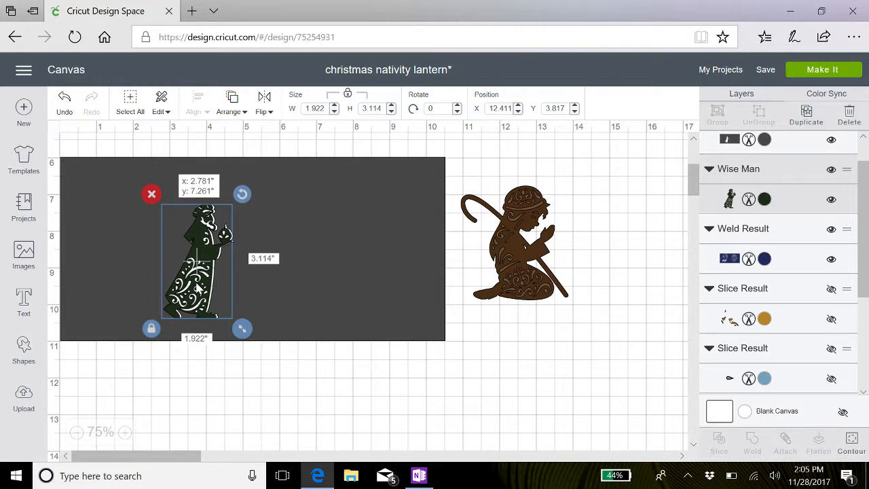
drag(198, 288, 198, 288)
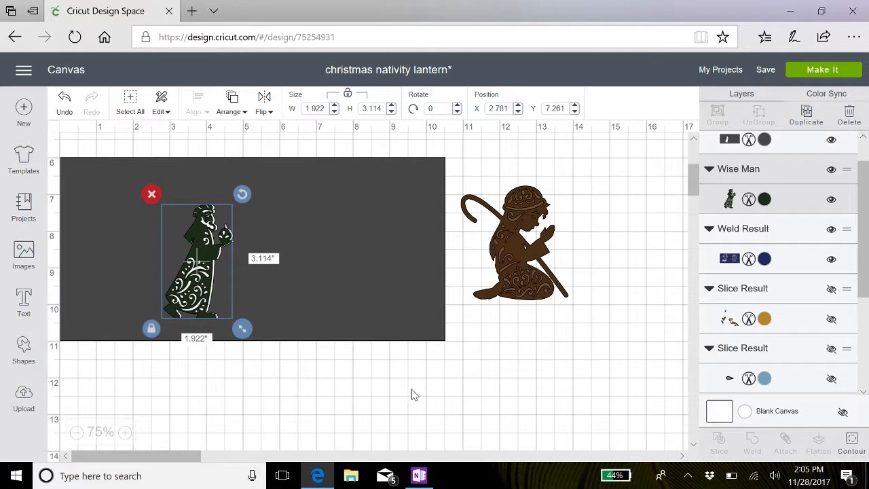
shift+click(373, 285)
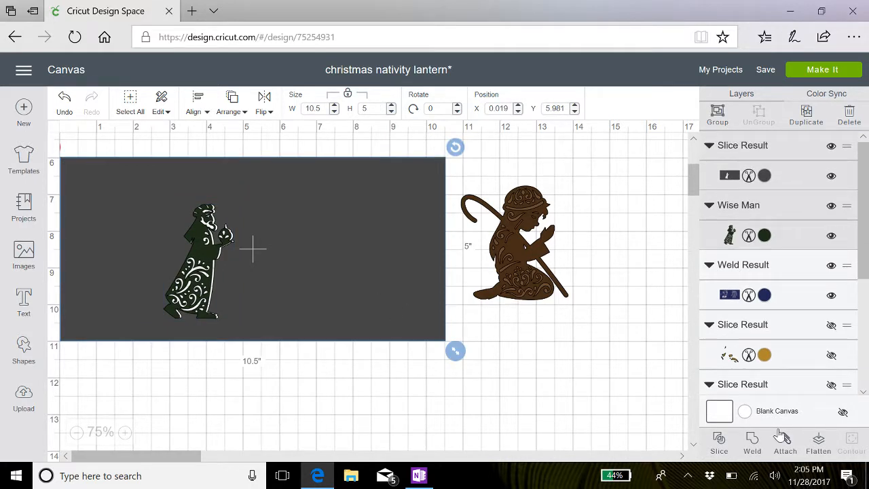
click(753, 441)
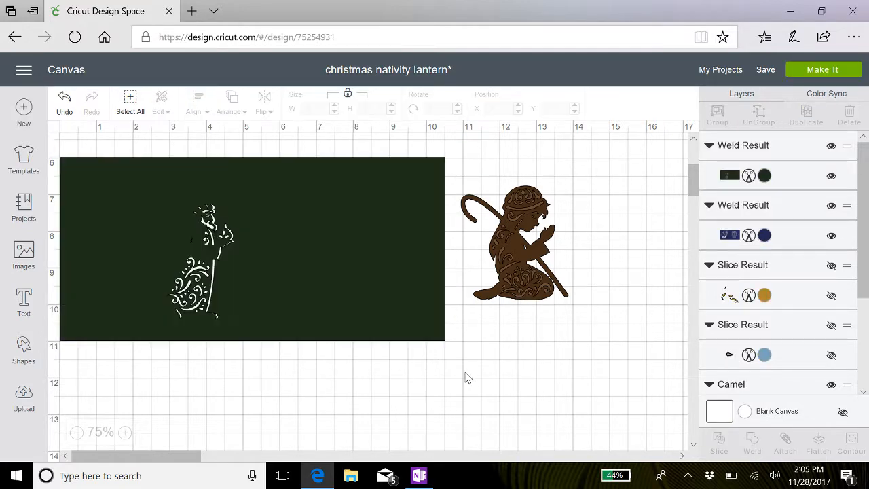
- Bring the camel down beside the lower panel, ungroup it and move its brown detail aside to about X 12.3, Y 3.74
scroll(467, 377, up, 2)
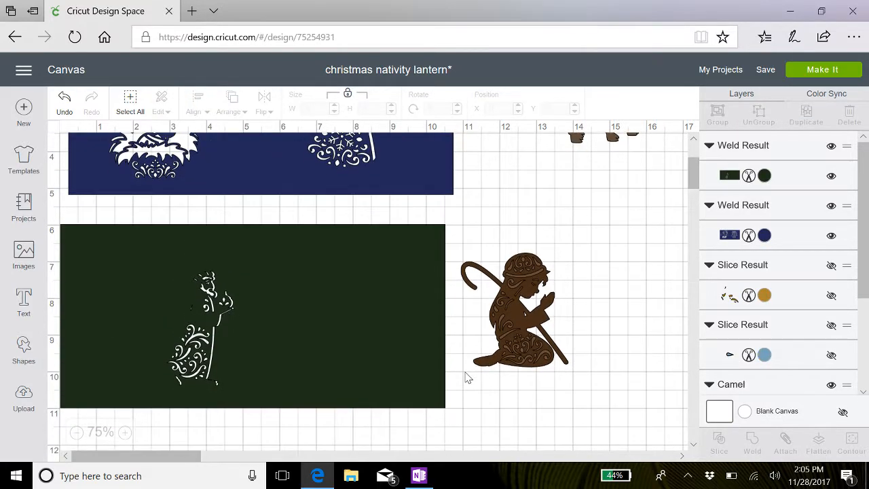
drag(611, 146, 587, 333)
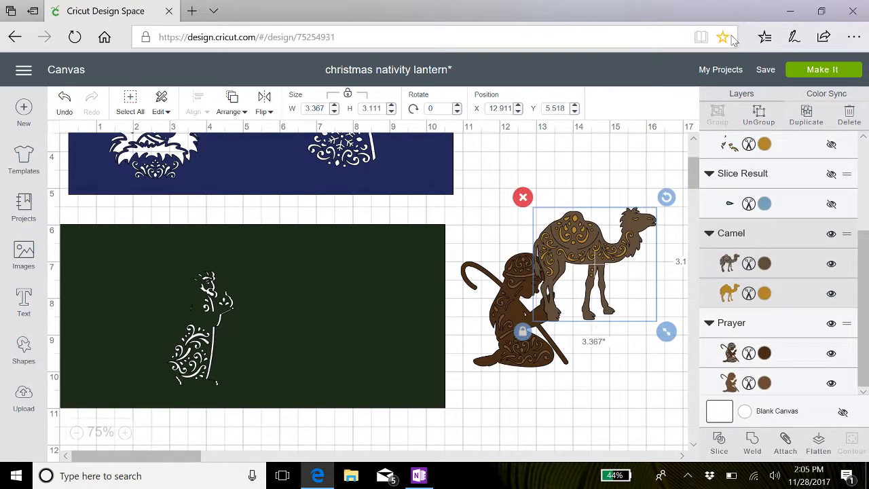
click(758, 120)
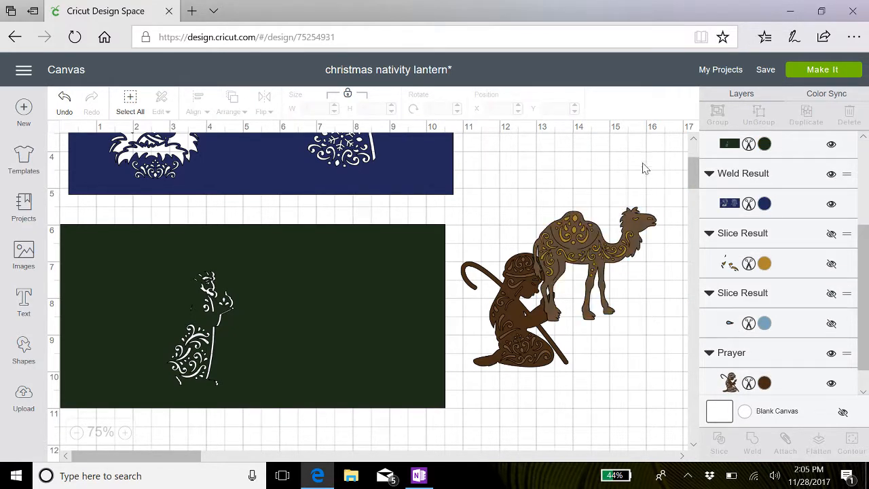
drag(585, 238, 585, 175)
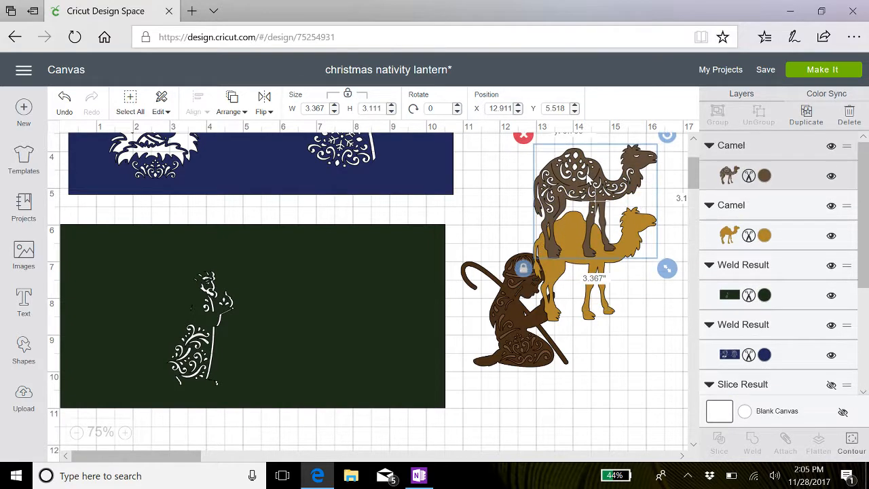
mouse_move(627, 251)
mouse_down()
mouse_move(333, 323)
mouse_move(668, 278)
mouse_move(608, 250)
mouse_move(625, 242)
mouse_up()
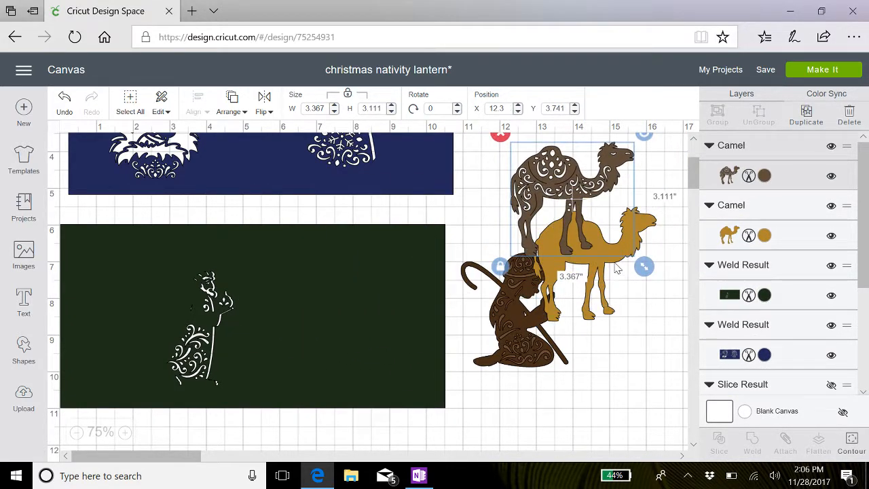
- Place the gold camel silhouette on the lower panel at about X 0.50, Y 6.39 and slice it out
drag(593, 285, 136, 314)
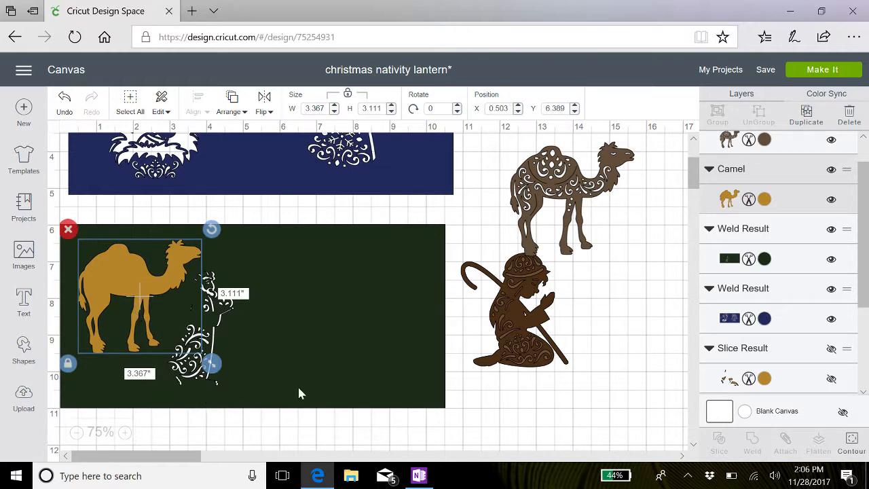
shift+click(383, 370)
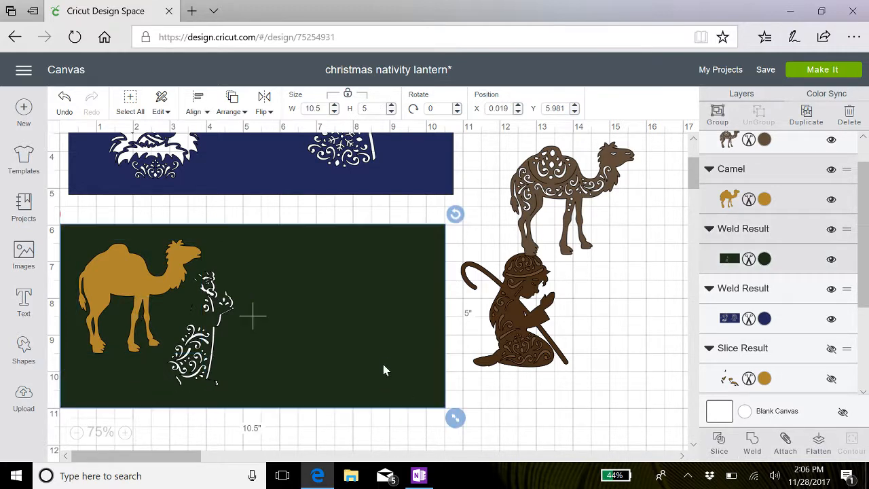
click(718, 442)
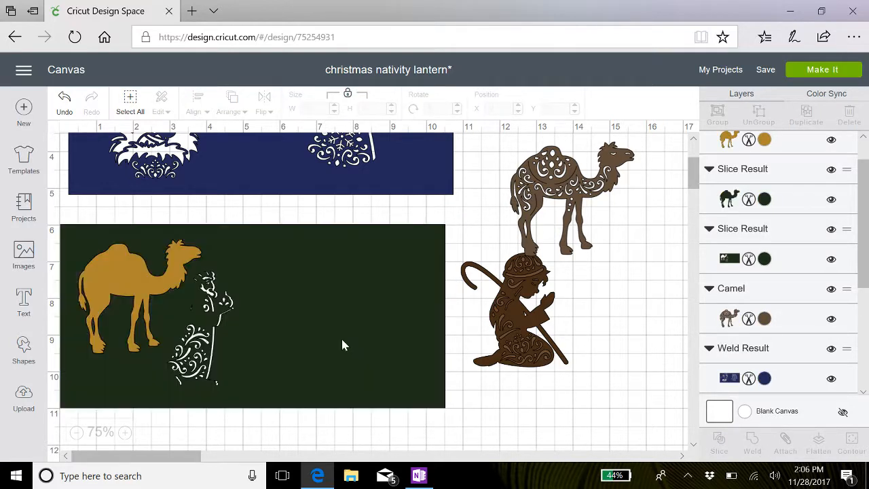
- Delete the gold and dark-green camel pieces left over from the slice
drag(121, 273, 551, 340)
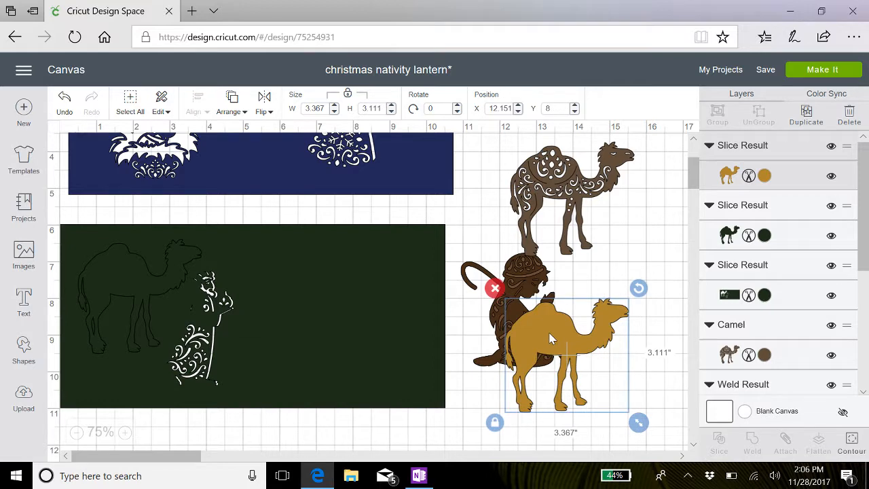
click(494, 289)
drag(106, 276, 536, 370)
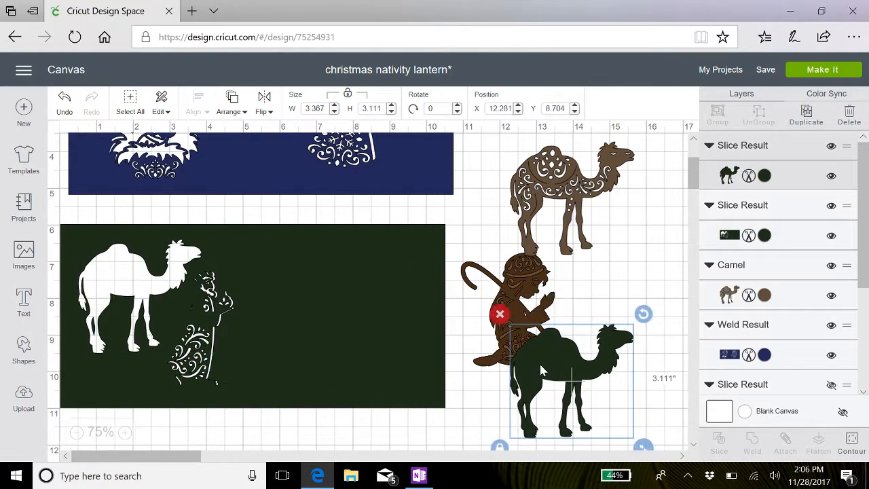
click(500, 314)
- Fit the brown camel detail into its cut-out at about X 0.41, Y 6.41 and weld it to the lower panel
drag(549, 189, 121, 284)
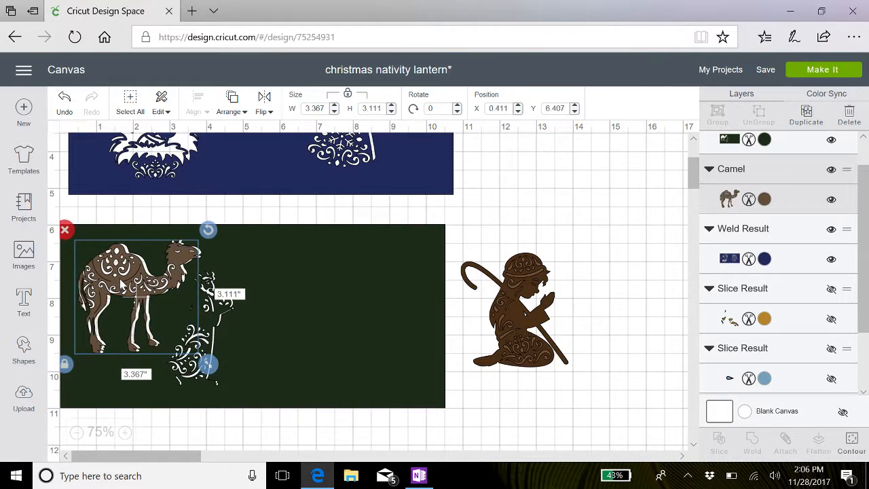
shift+click(368, 350)
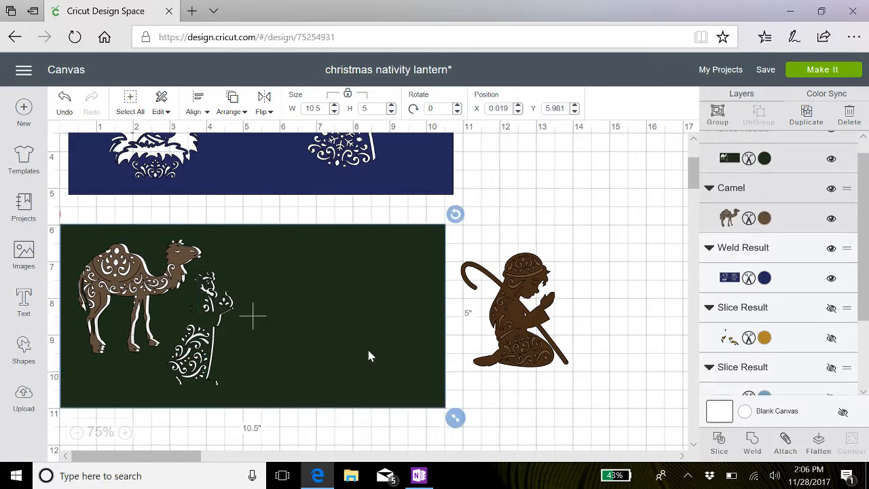
click(755, 439)
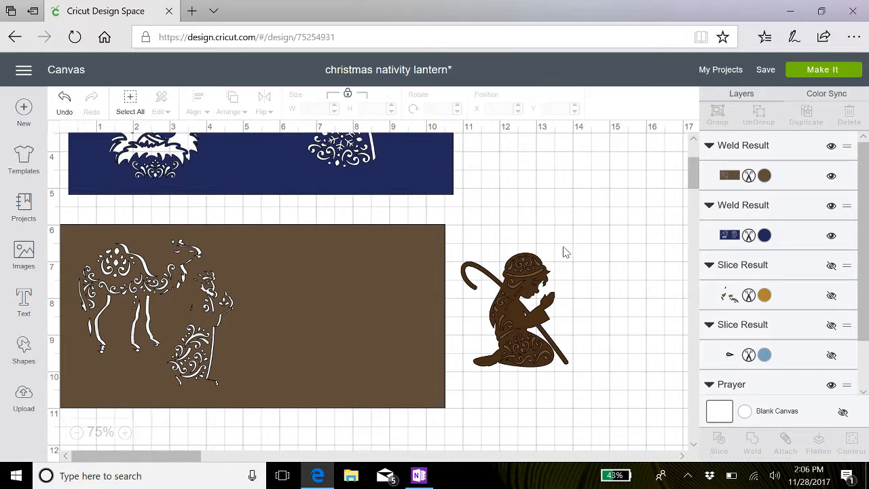
- Group the kneeling shepherd's two layers and enlarge the figure to about 3.86 by 4.11 inches
click(526, 302)
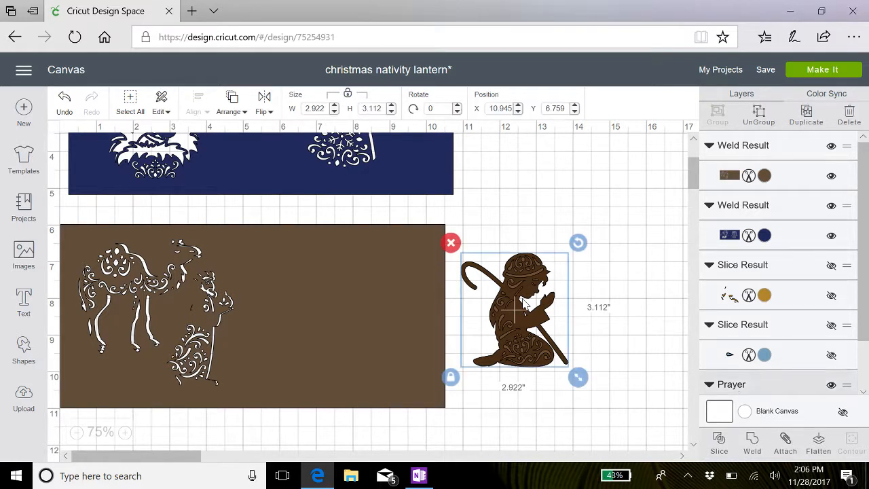
click(764, 115)
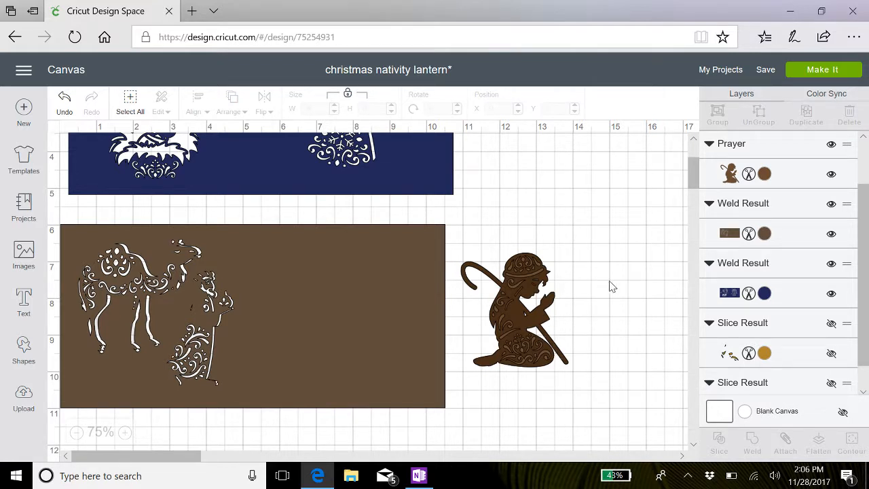
drag(596, 288, 482, 307)
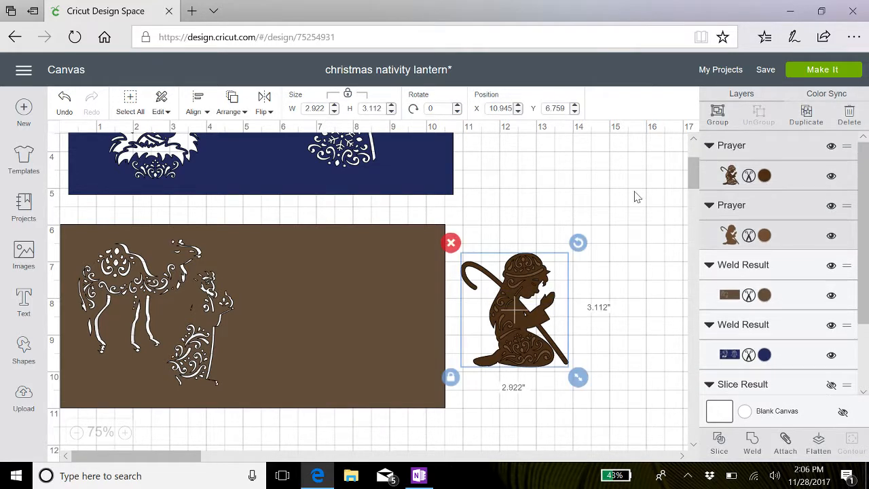
click(718, 115)
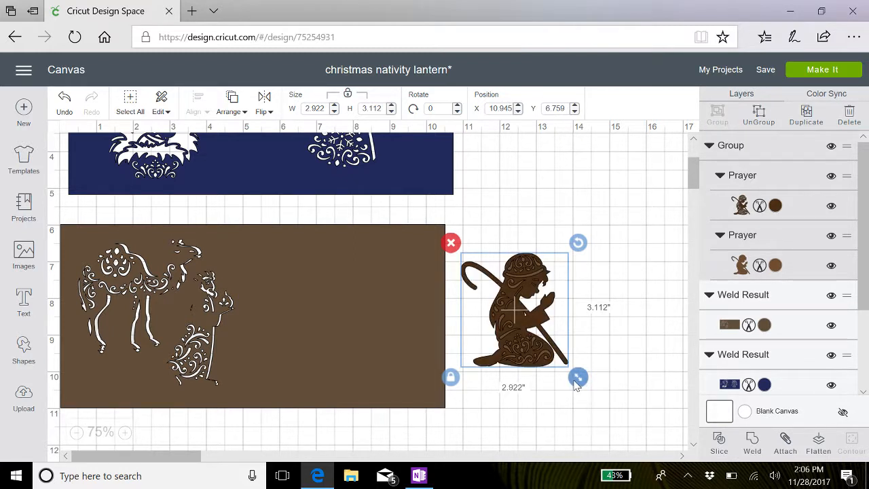
drag(577, 376, 612, 414)
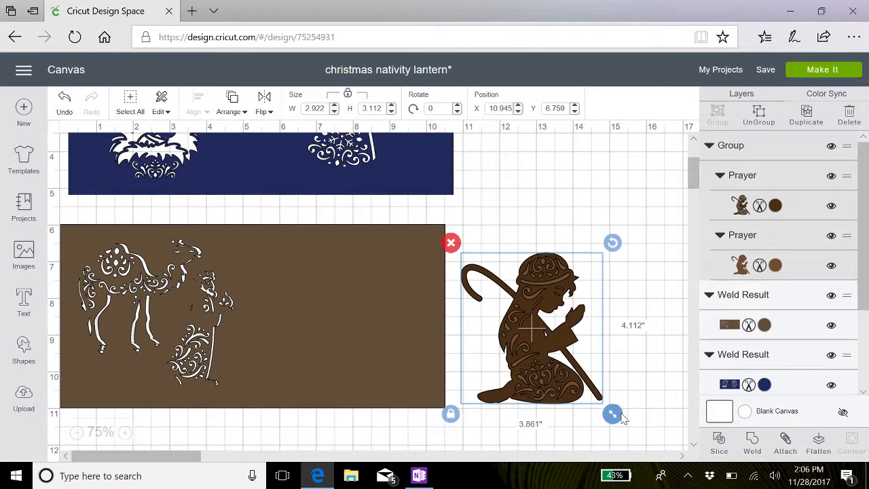
- Ungroup the shepherd, set its dark detail aside and place the plain silhouette on the lower panel at about X 5.69, Y 6.43
click(760, 116)
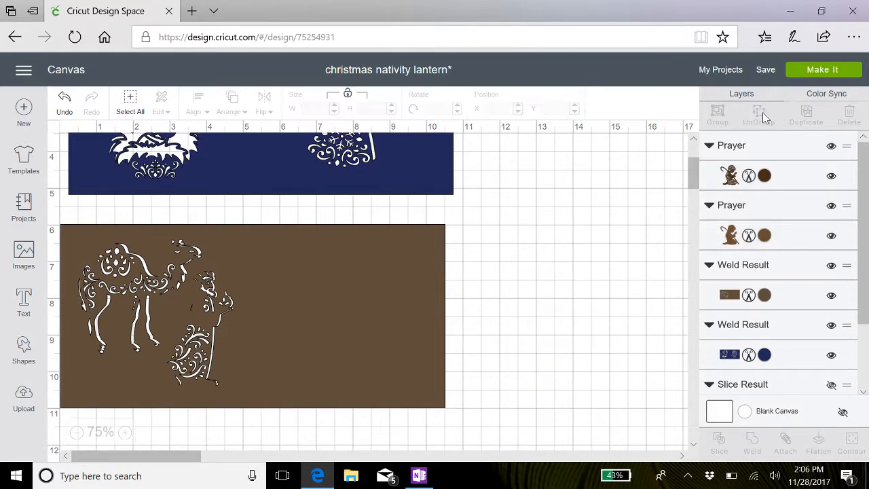
drag(532, 377, 569, 256)
right_click(569, 257)
drag(530, 352, 326, 335)
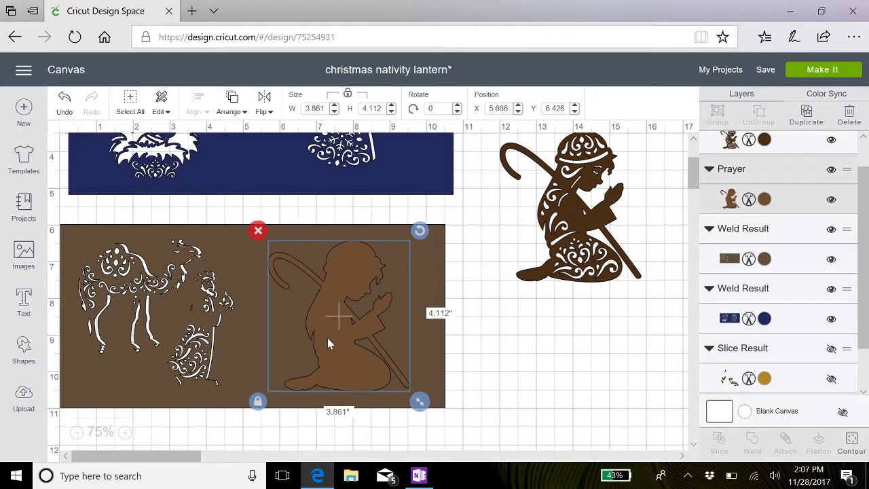
- Slice the plain shepherd silhouette out of the lower panel and delete the two leftover silhouette pieces
shift+click(426, 363)
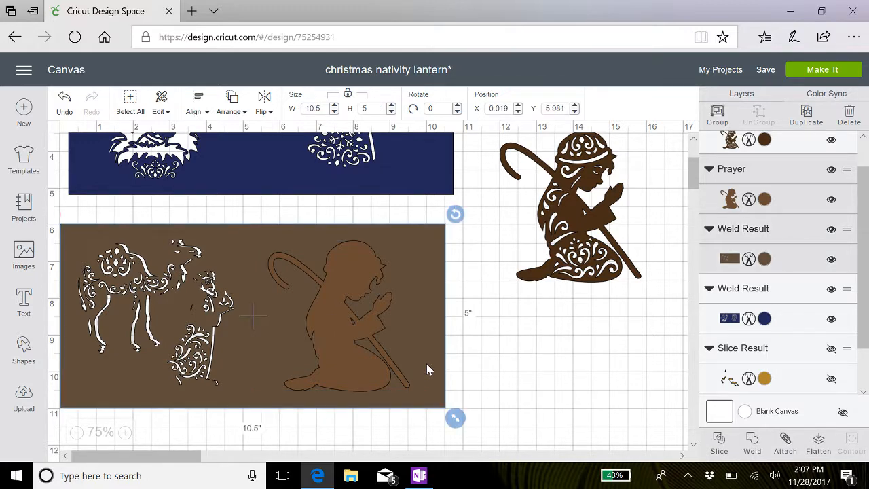
click(719, 444)
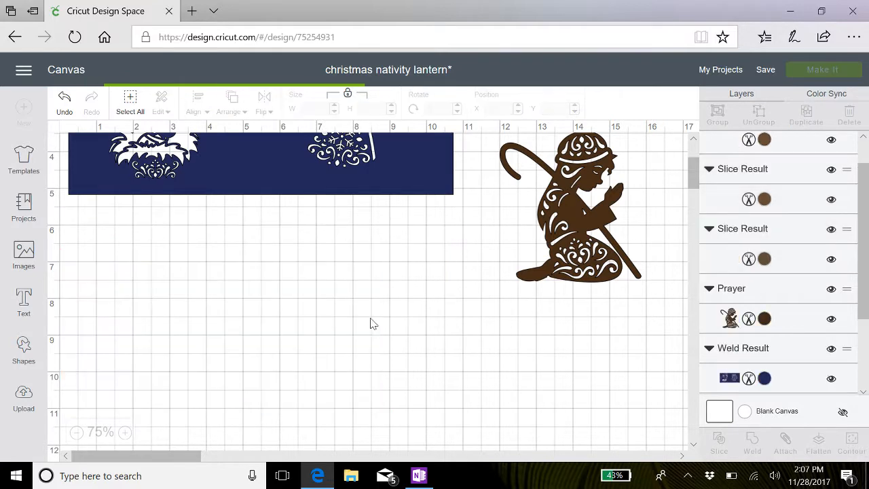
drag(331, 336, 599, 405)
drag(536, 372, 559, 340)
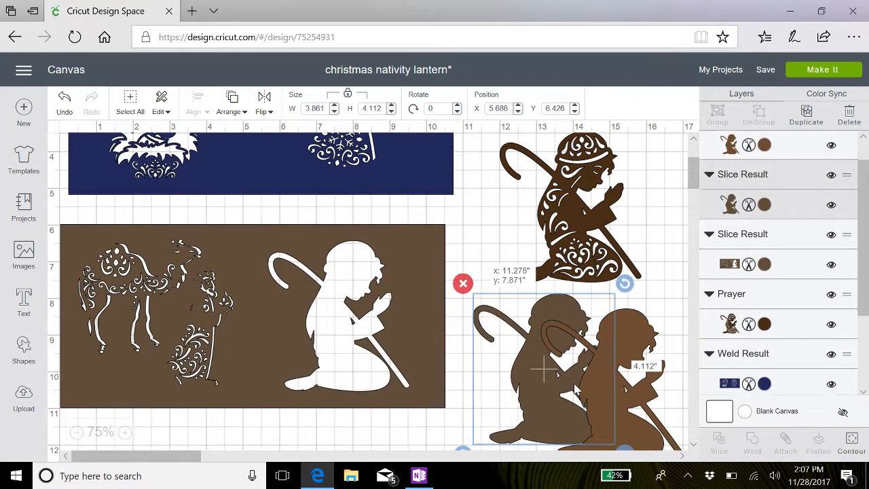
click(463, 283)
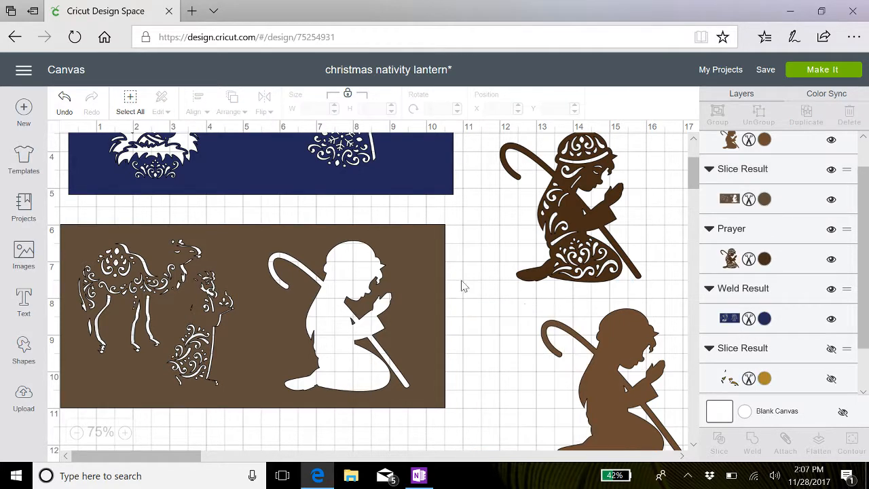
click(549, 323)
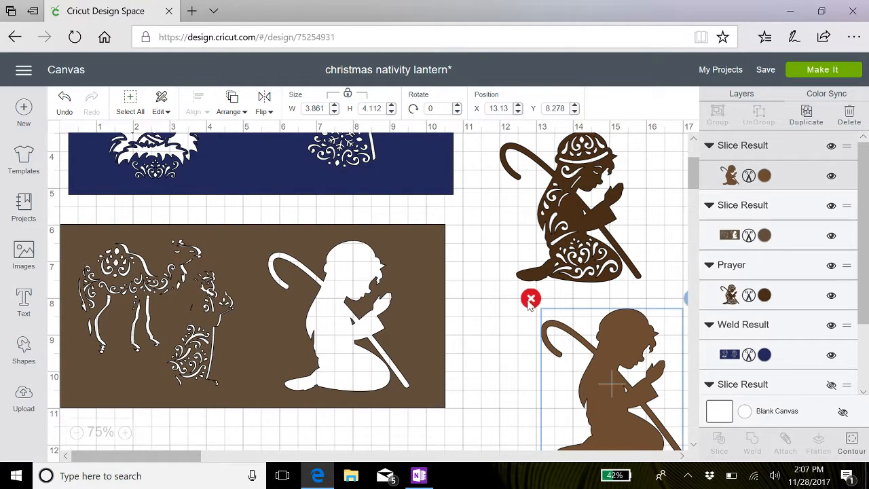
click(531, 298)
- Fit the dark shepherd detail into its cut-out at about X 5.61, Y 6.39 and weld it to the lower panel
drag(573, 216, 333, 332)
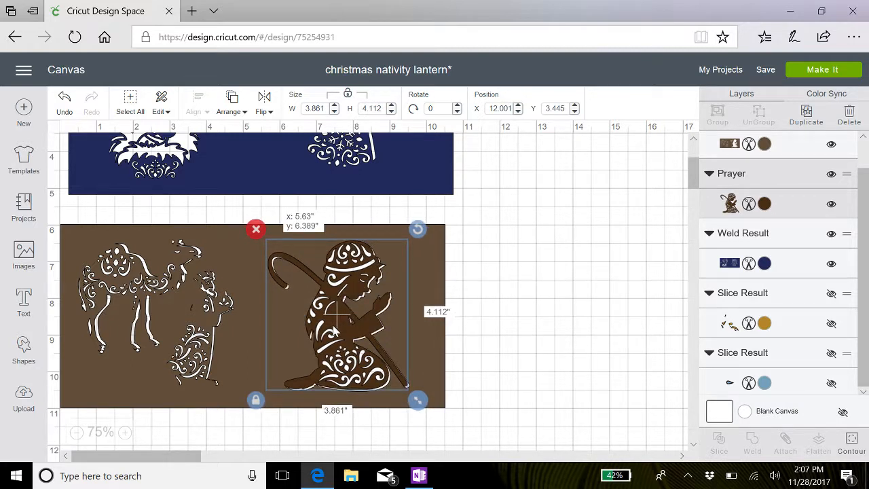
drag(333, 332, 332, 332)
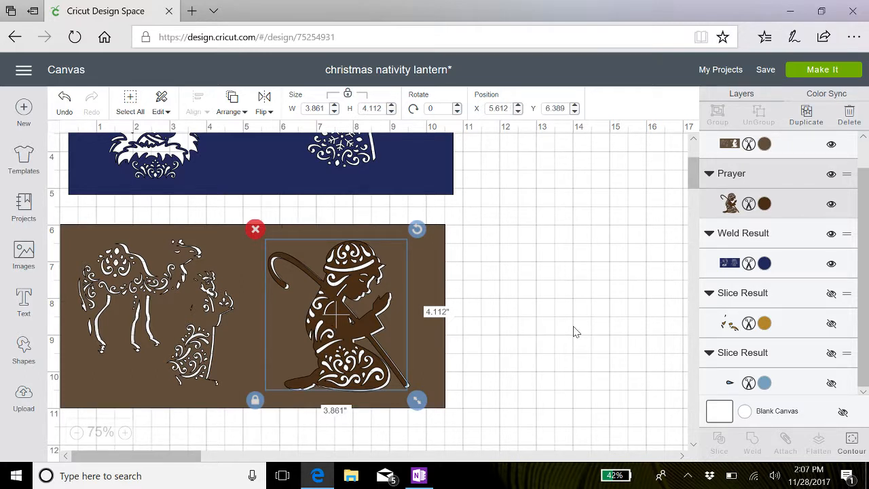
shift+click(419, 360)
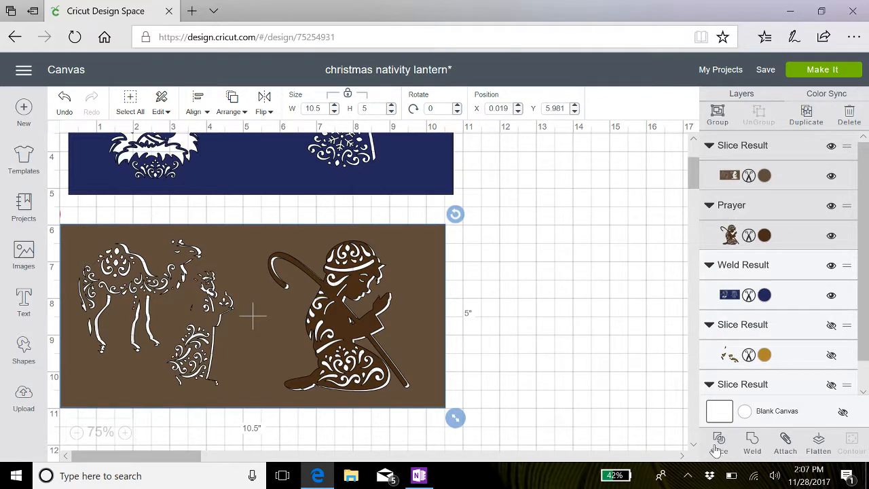
click(752, 443)
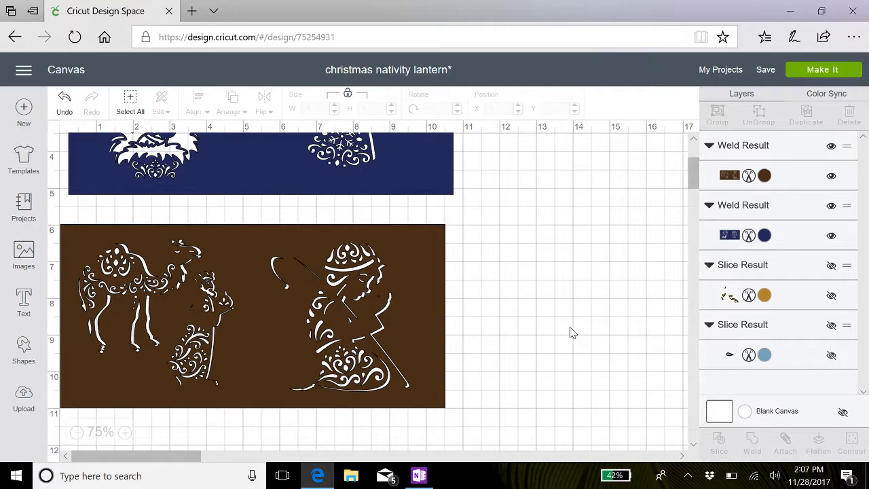
scroll(568, 332, up, 2)
scroll(570, 333, down, 2)
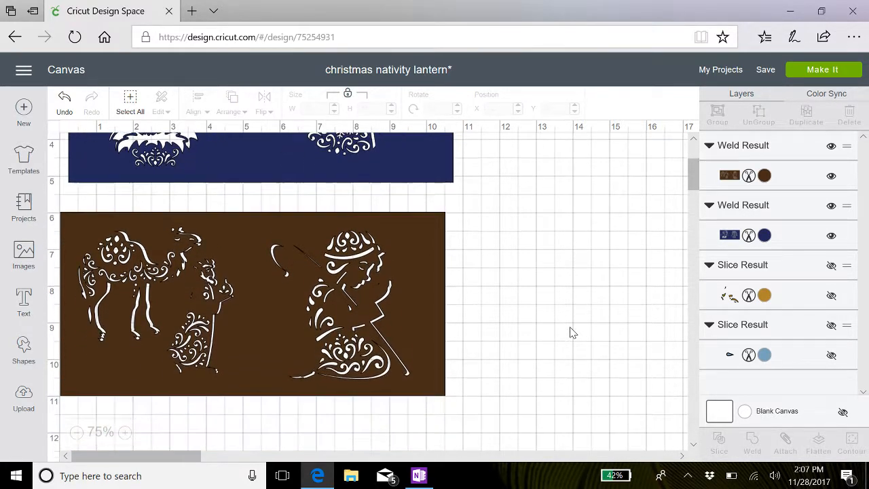
- Move the brown panel to about X 0.04, Y 6.15 and the blue panel to X 0, Y about 0.04
click(404, 281)
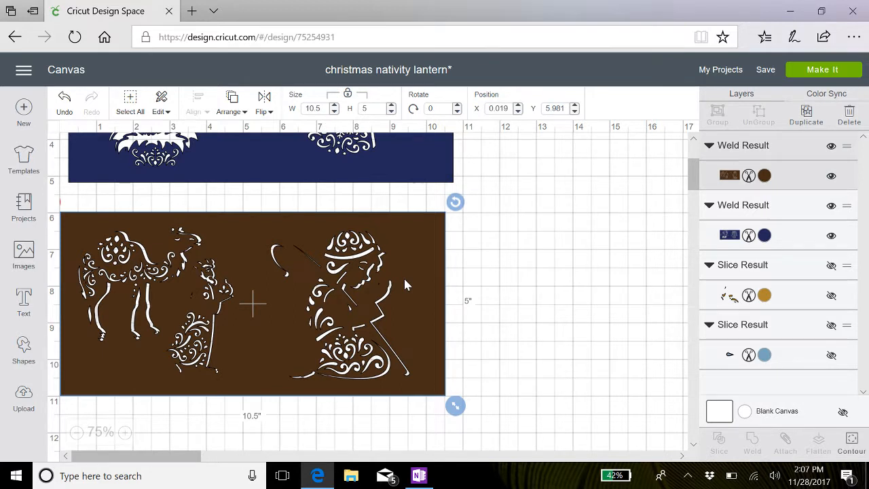
mouse_move(413, 252)
mouse_down()
mouse_move(443, 254)
mouse_move(414, 258)
mouse_up()
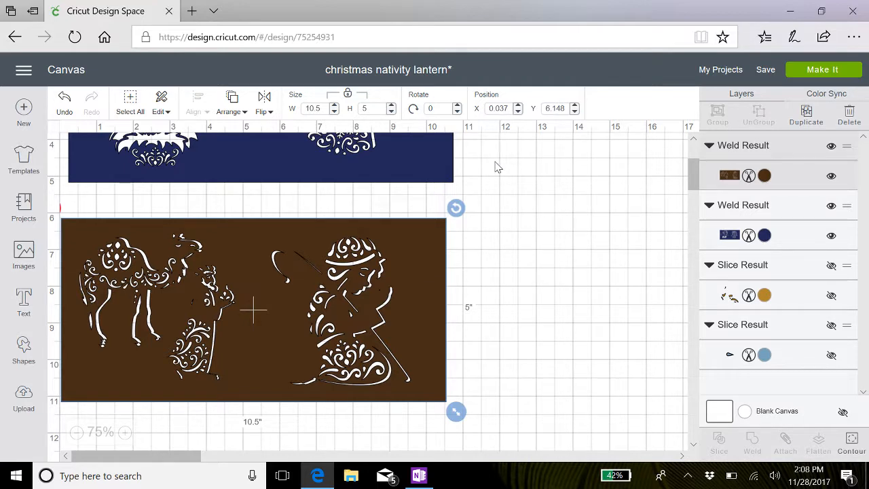
scroll(497, 166, up, 4)
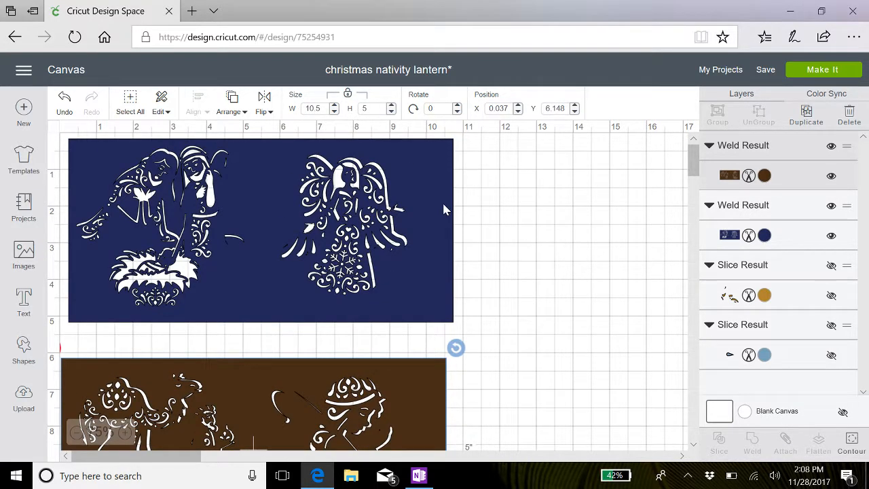
mouse_move(420, 212)
mouse_down()
mouse_move(405, 211)
mouse_move(416, 208)
mouse_up()
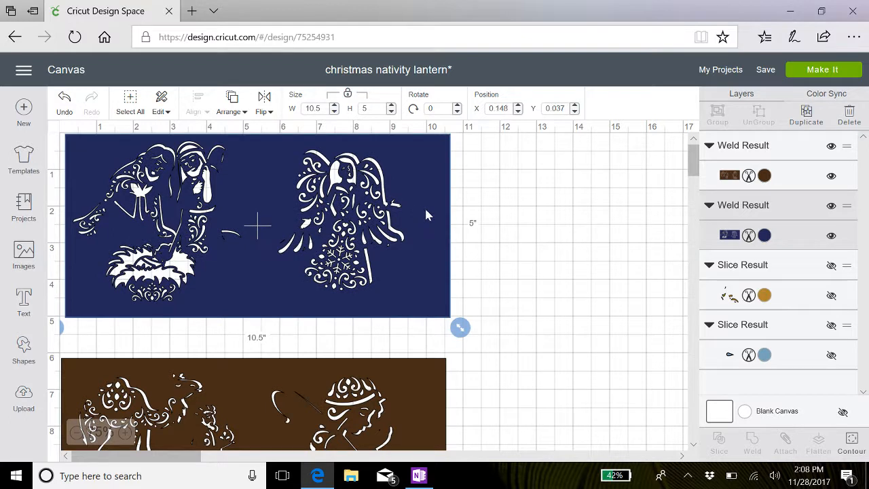
drag(508, 108, 489, 107)
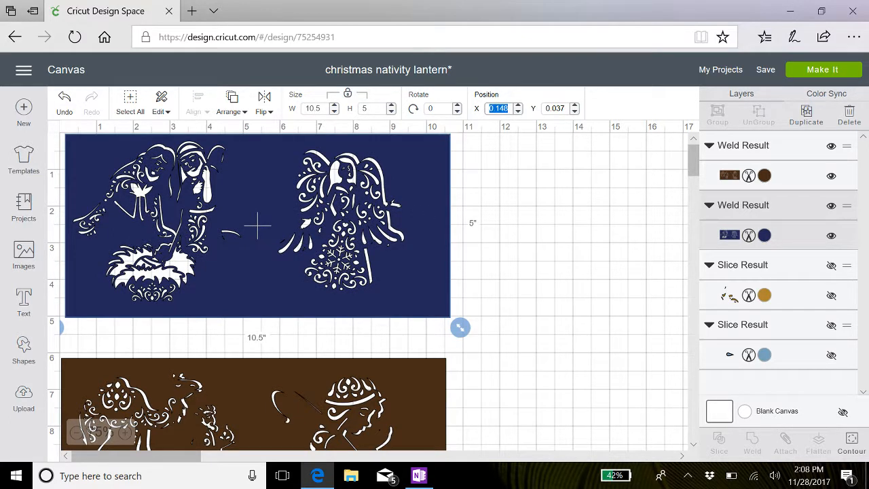
text(00)
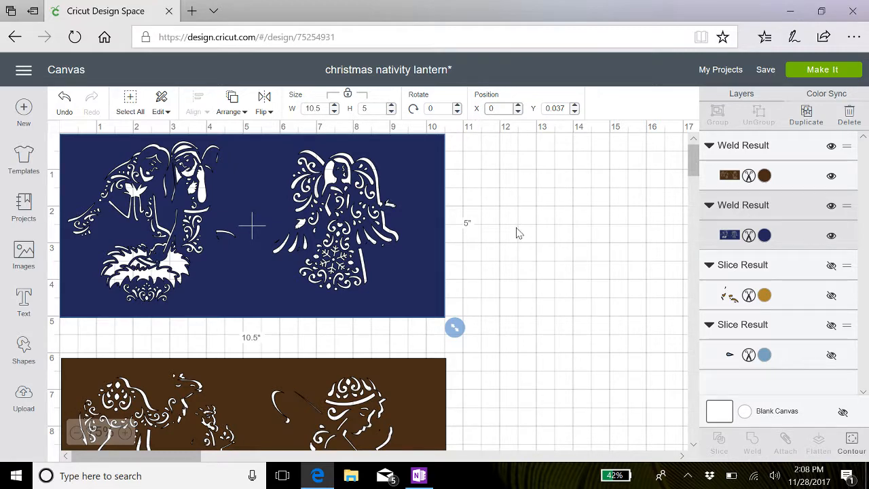
- Insert a score line in the empty area beside the brown panel and set its height to 5.1 inches
scroll(516, 233, down, 4)
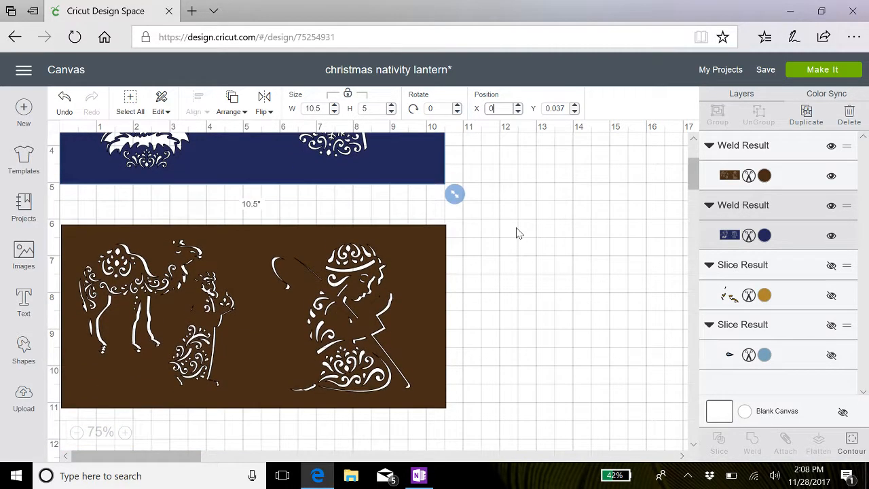
scroll(516, 228, down, 1)
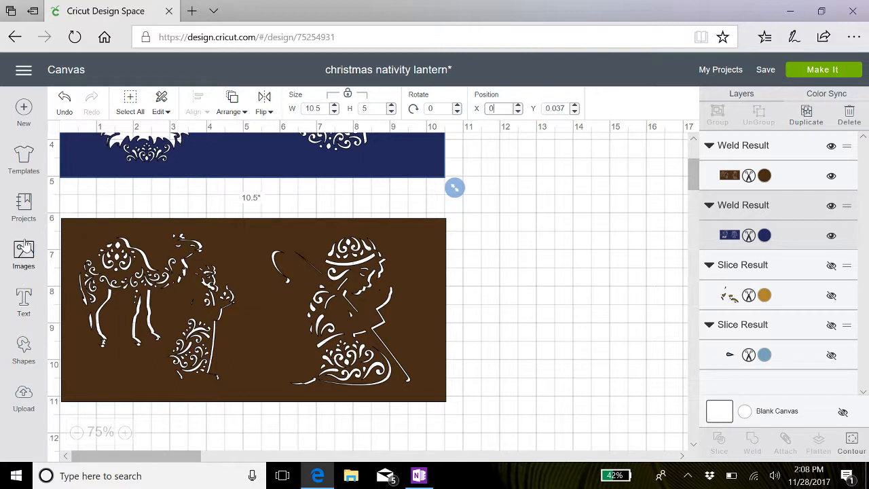
click(24, 348)
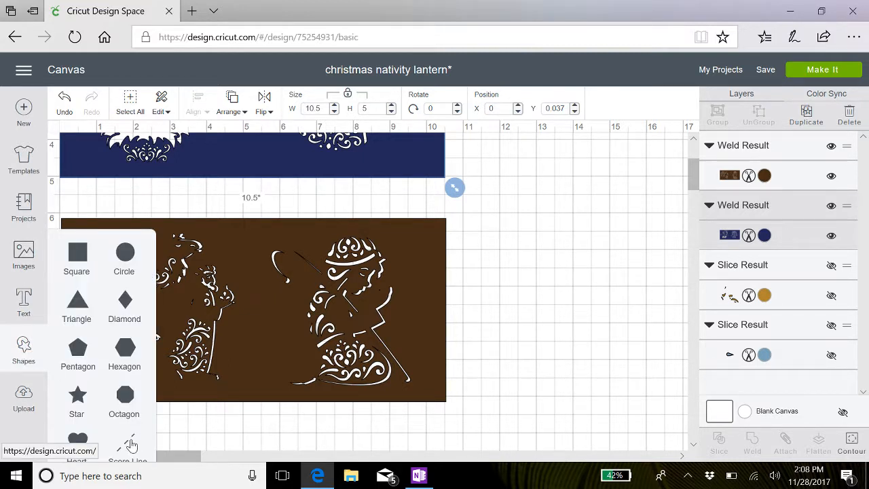
click(131, 444)
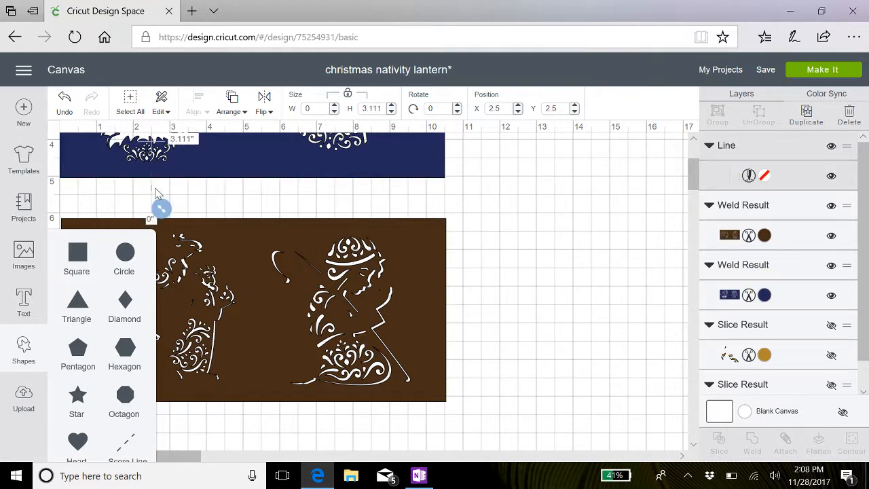
drag(152, 193, 503, 314)
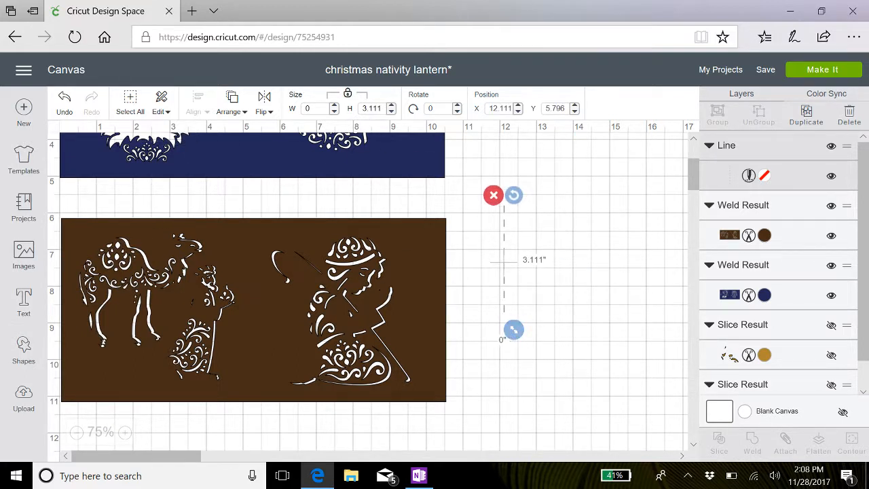
drag(382, 109, 367, 108)
text(5.1)
key(Return)
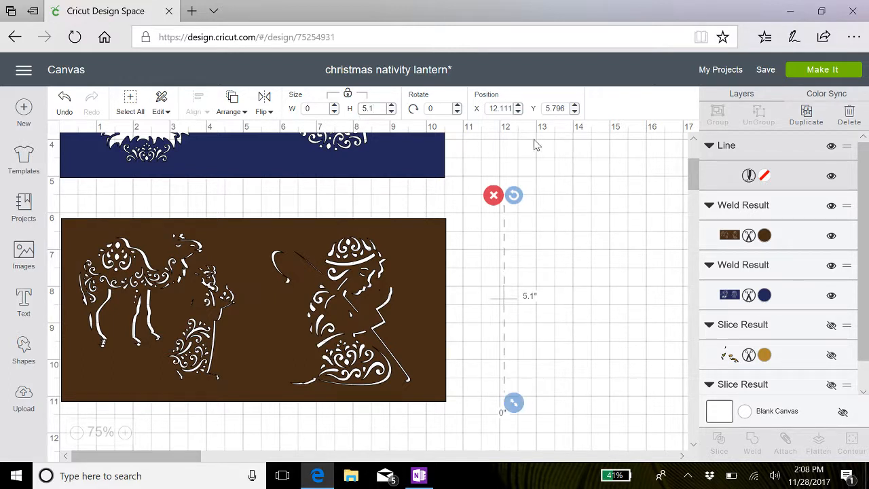
- Duplicate the 5.1-inch score line three times
click(807, 114)
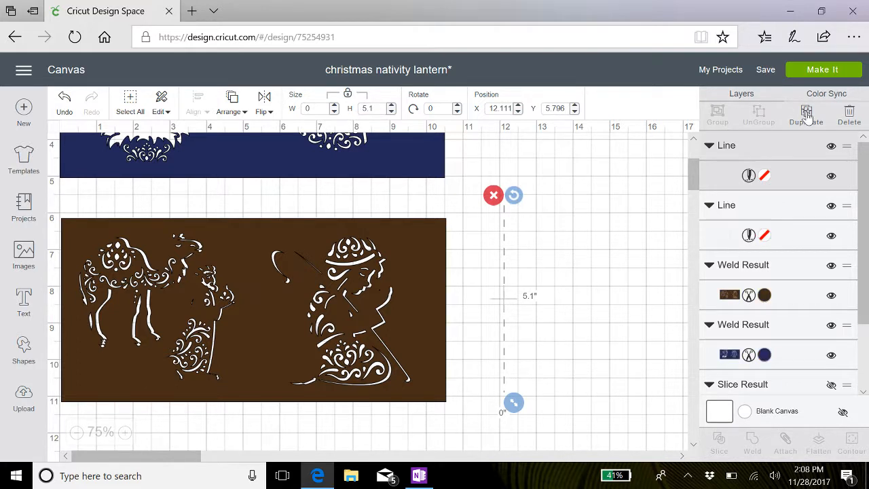
click(807, 116)
click(807, 115)
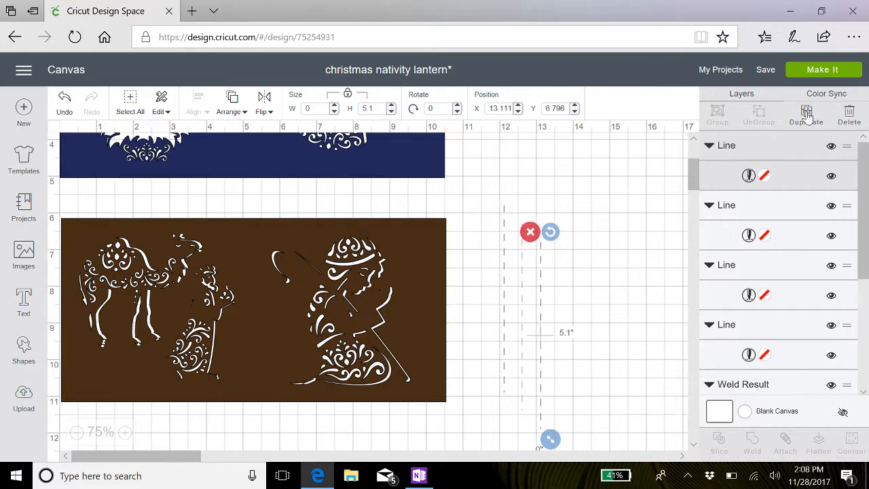
- Place two score lines vertically across the brown panel at X 5, Y about 6.17 and X 10, Y about 6.13
scroll(560, 205, down, 1)
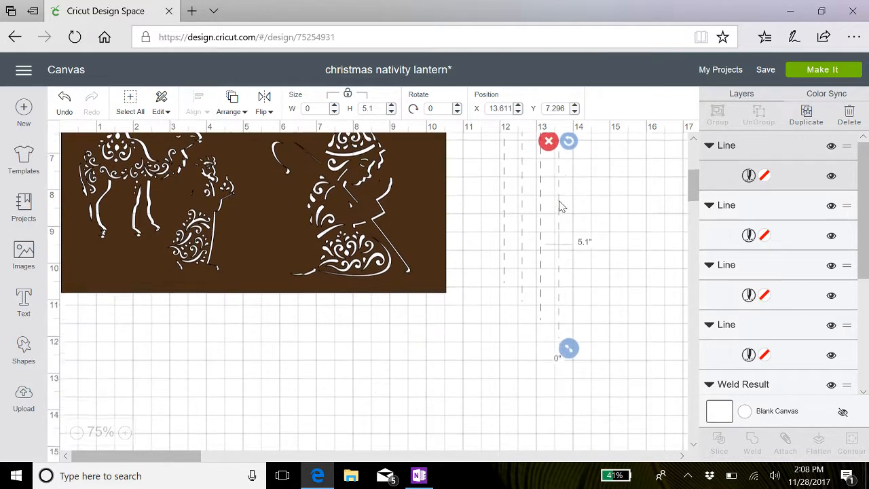
scroll(560, 206, up, 1)
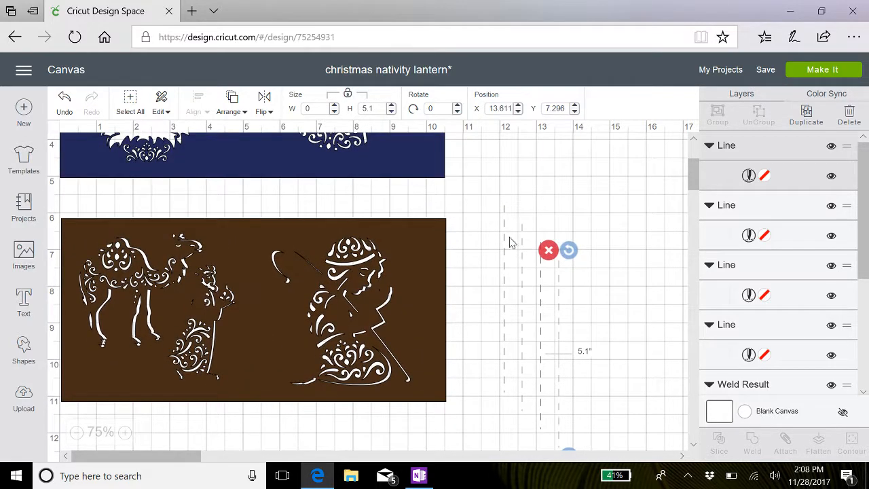
drag(505, 248, 243, 256)
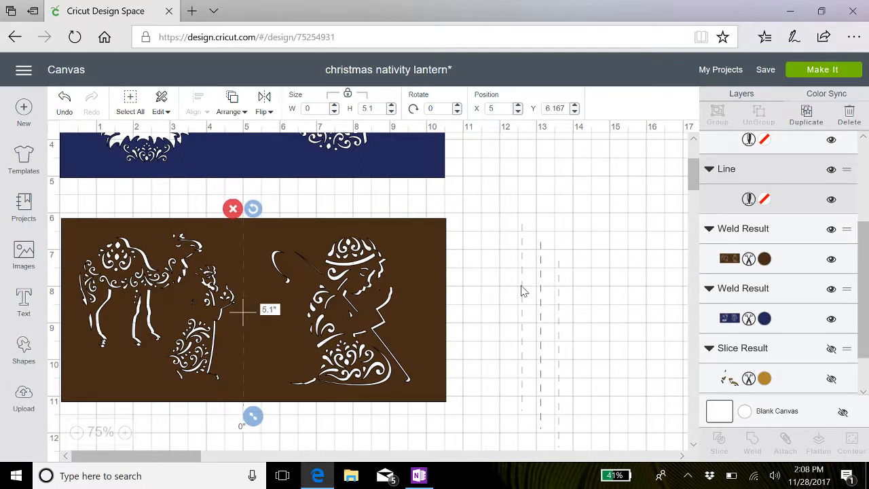
drag(522, 287, 425, 284)
- Place the other two score lines across the blue panel at X 5, Y 0.13 and about X 9.98, Y 0
scroll(603, 305, up, 4)
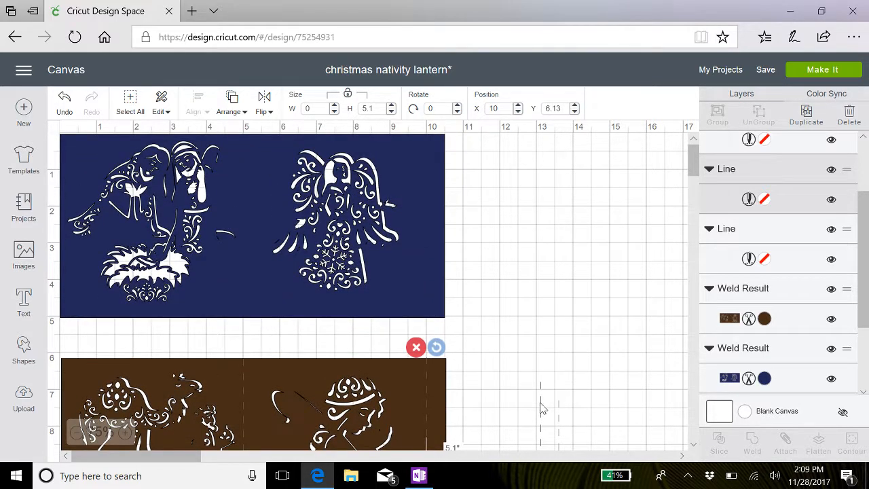
drag(540, 407, 243, 160)
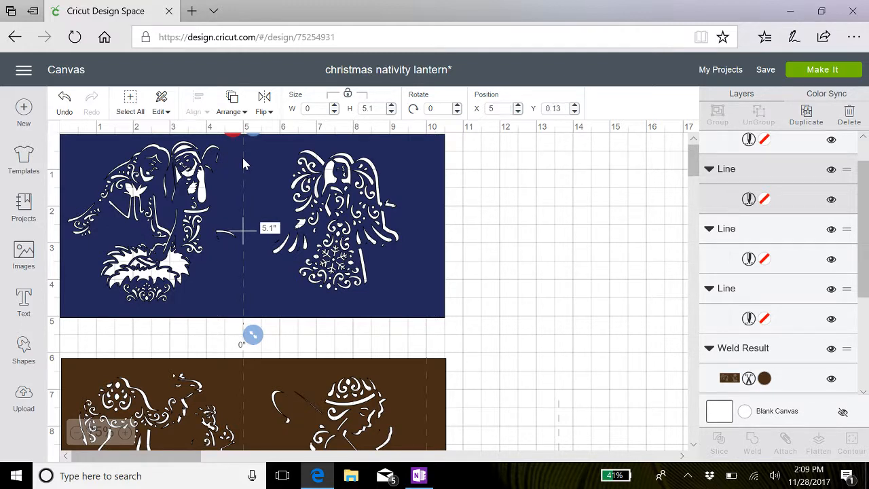
drag(557, 433, 428, 170)
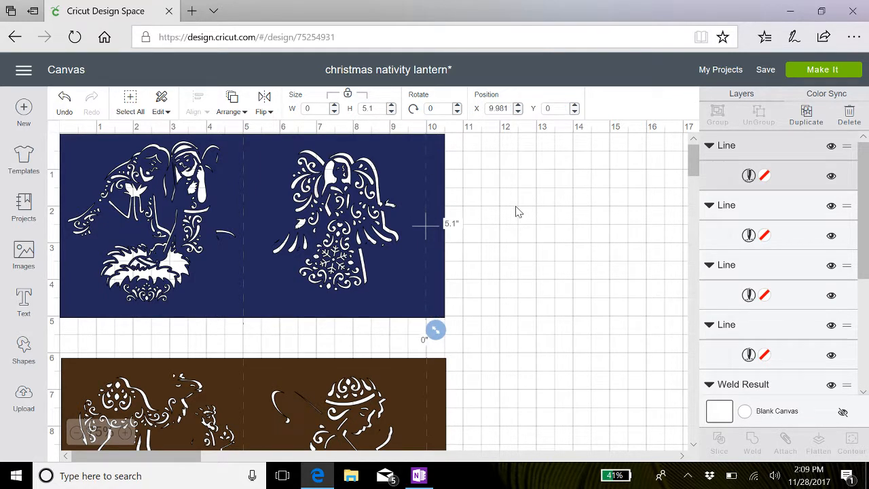
- Attach the two score lines on the blue panel to that panel
drag(516, 212, 13, 207)
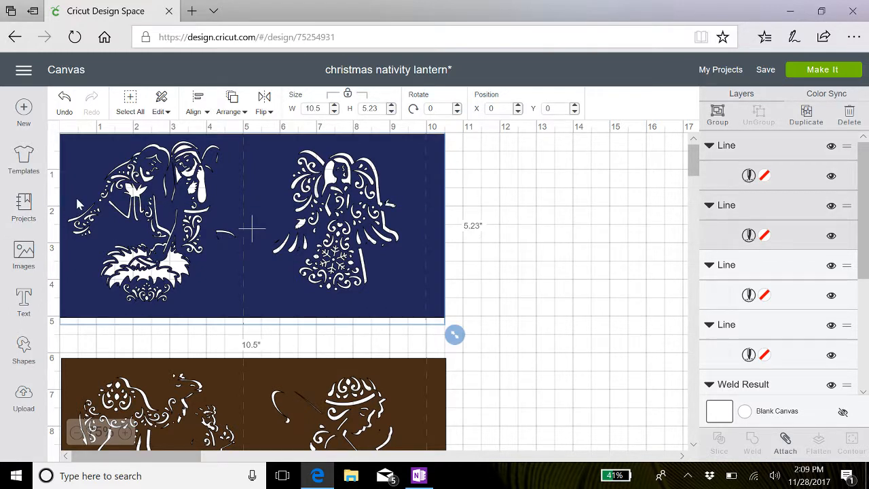
click(520, 187)
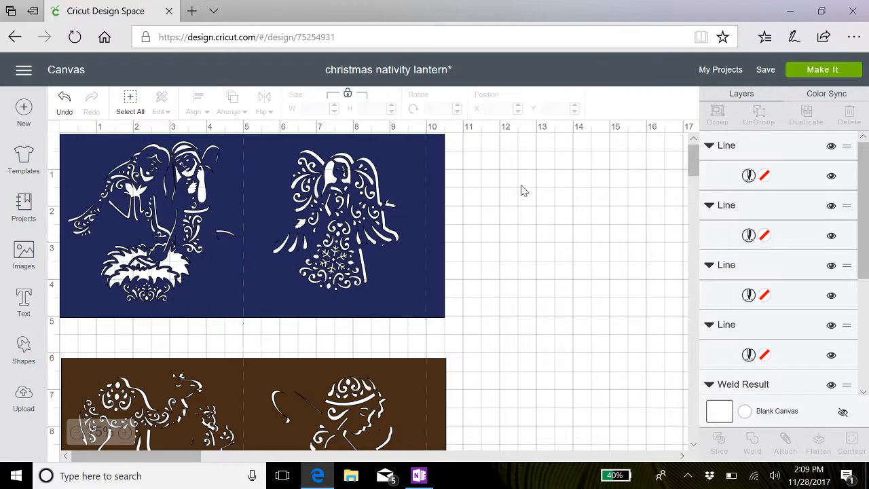
drag(499, 197, 107, 183)
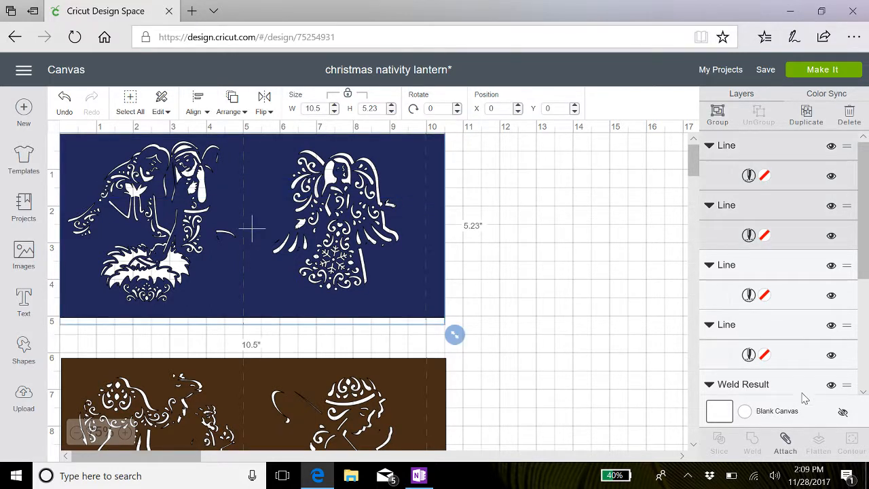
click(785, 439)
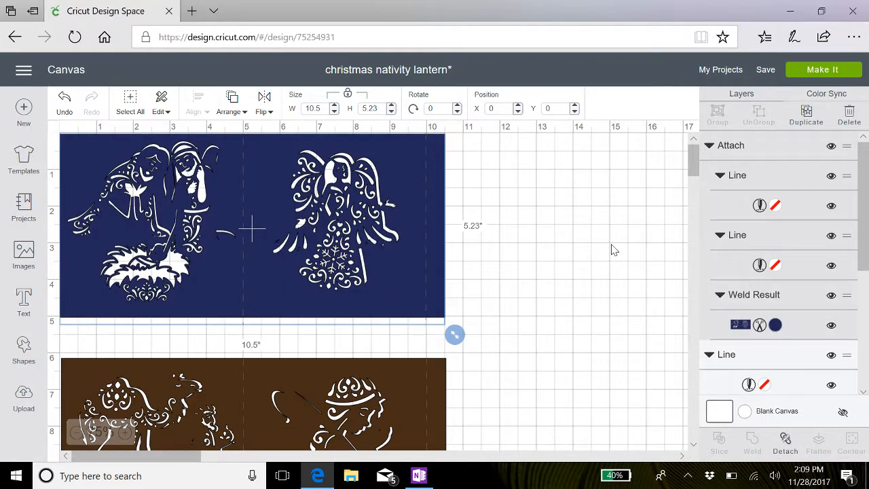
scroll(611, 250, down, 4)
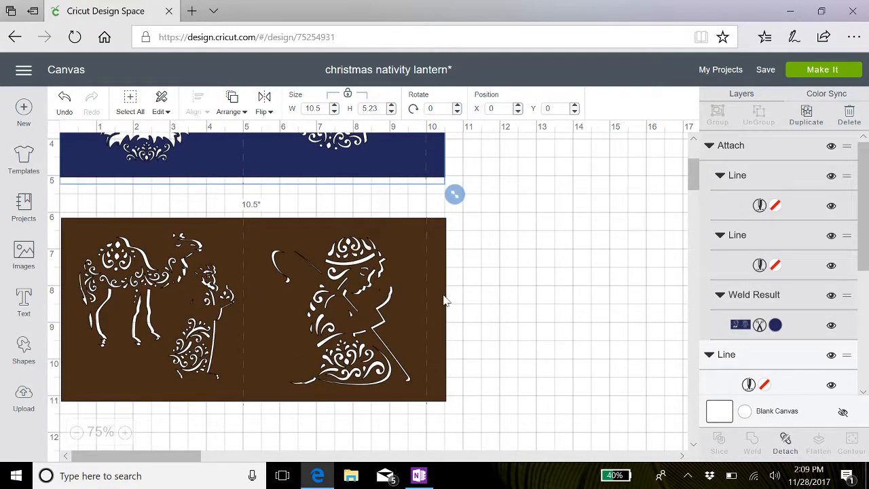
- Attach the two score lines on the brown panel to that panel and send the project to the mat preview
click(445, 300)
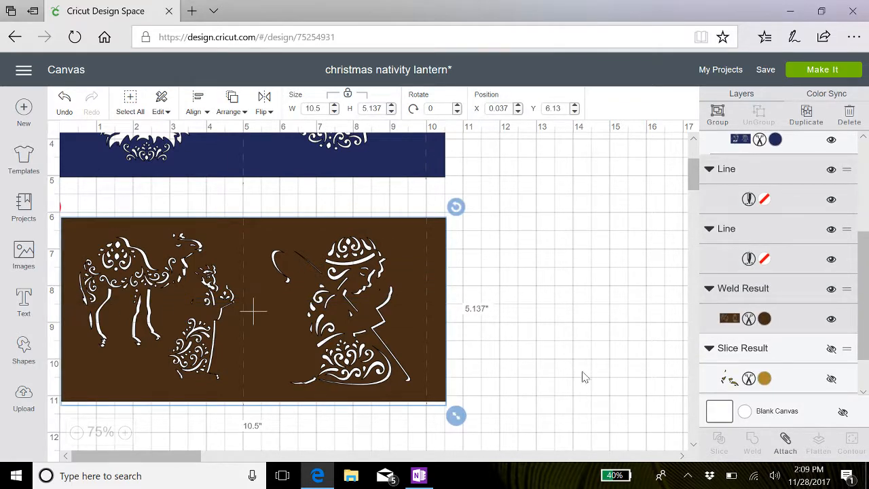
click(785, 443)
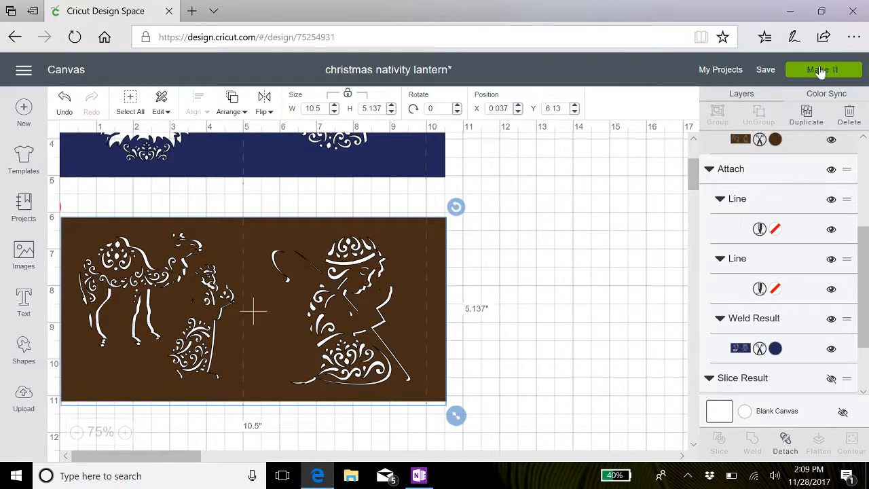
click(819, 71)
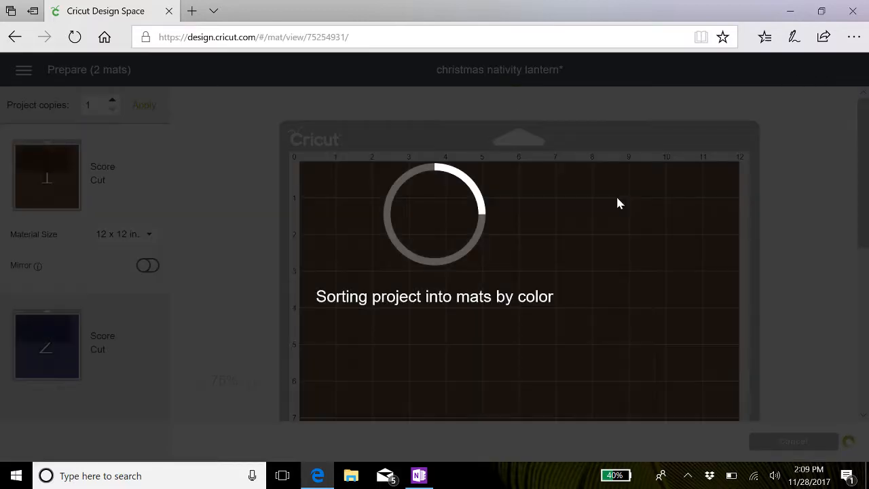
- Examine how the brown panel and the blue panel are laid out on their separate cutting mats
scroll(617, 201, down, 5)
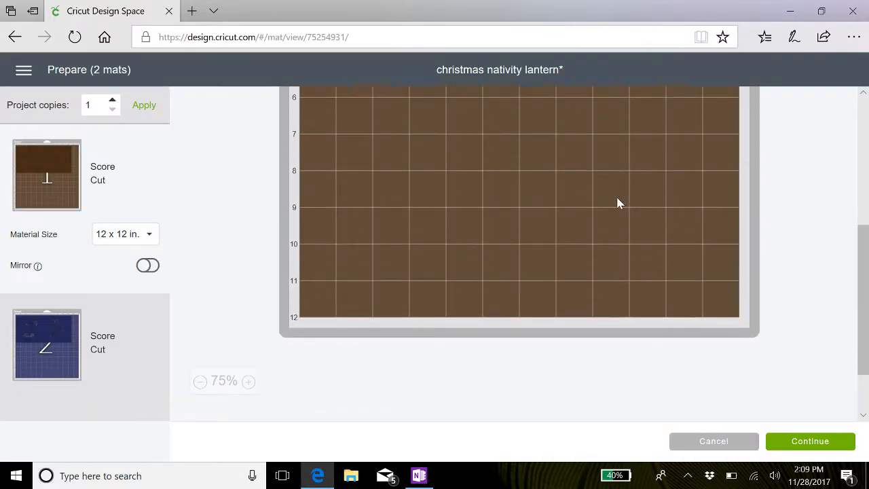
scroll(617, 202, up, 4)
scroll(617, 201, up, 1)
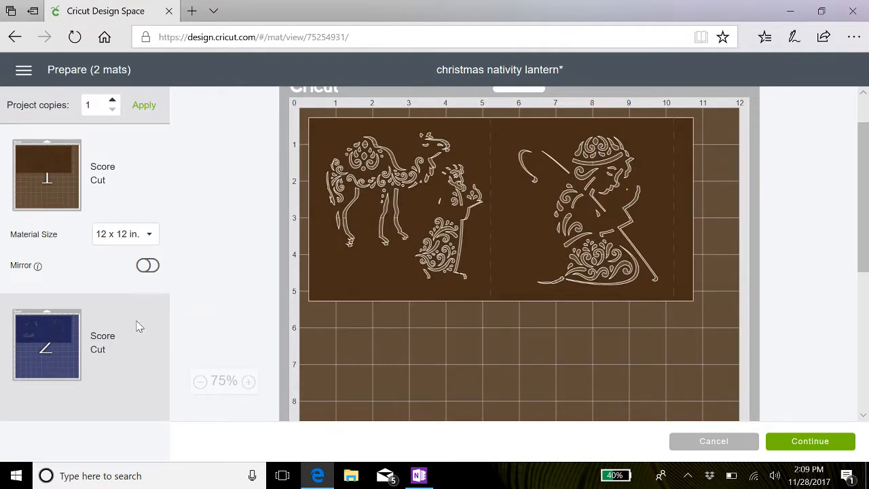
click(49, 333)
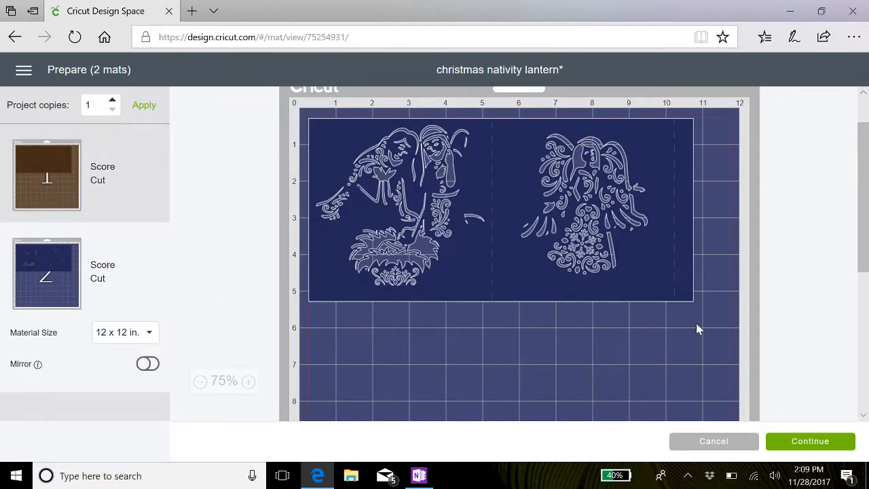
scroll(697, 328, down, 3)
scroll(697, 328, up, 3)
scroll(695, 323, up, 1)
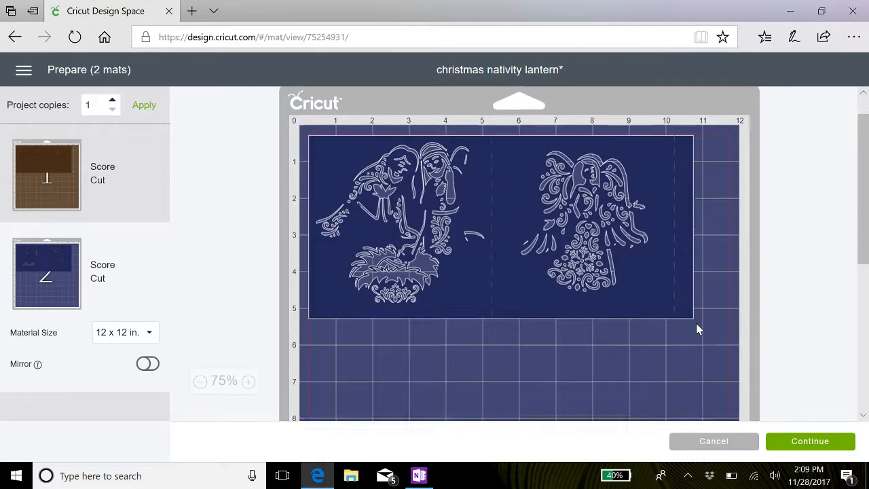
- Move the blue nativity and angel panel from Mat 2 to the existing Mat 1
click(517, 186)
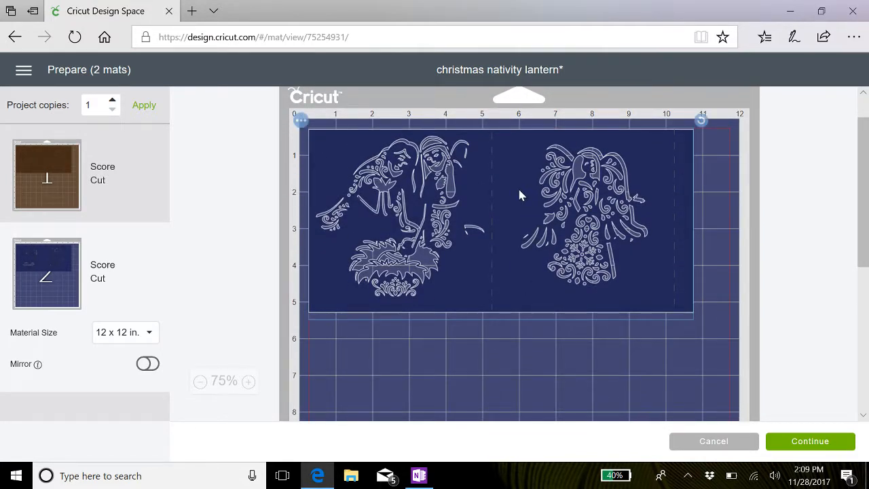
click(300, 121)
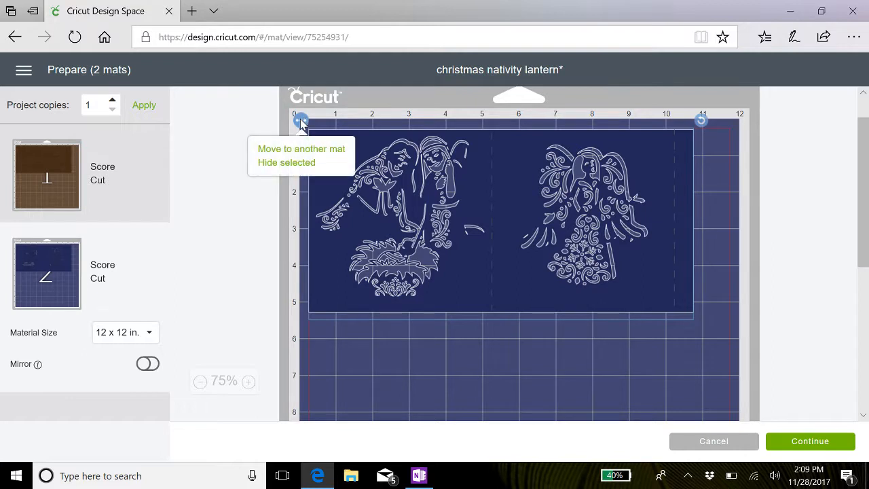
click(296, 153)
click(262, 226)
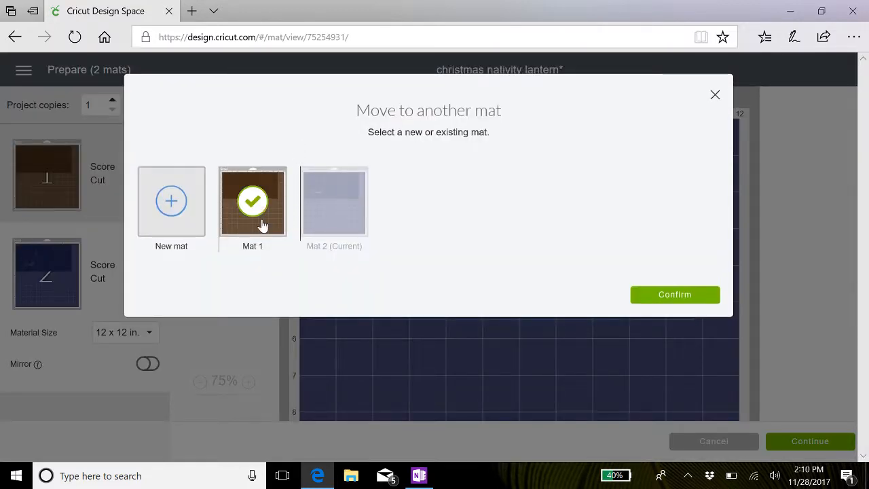
click(660, 296)
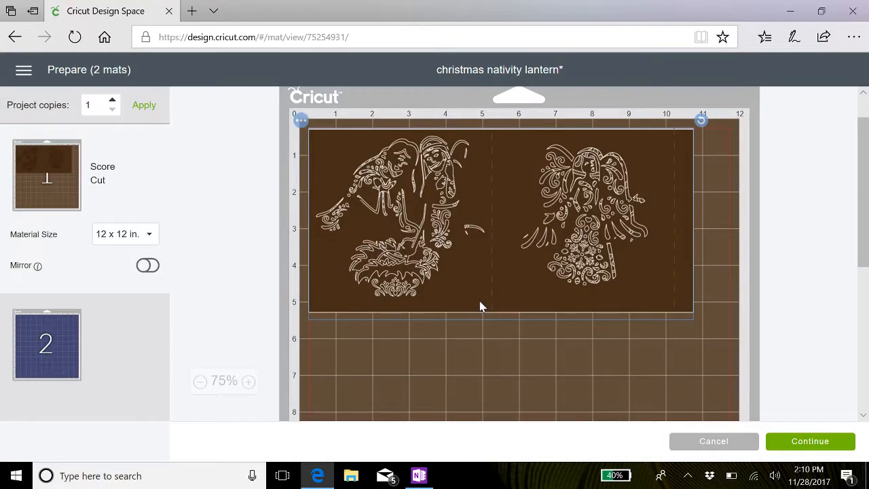
- Place the nativity and angel panel below the camel and shepherd panel on Mat 1, its upper edge at about 5.6 inches
scroll(480, 307, down, 5)
scroll(479, 307, up, 2)
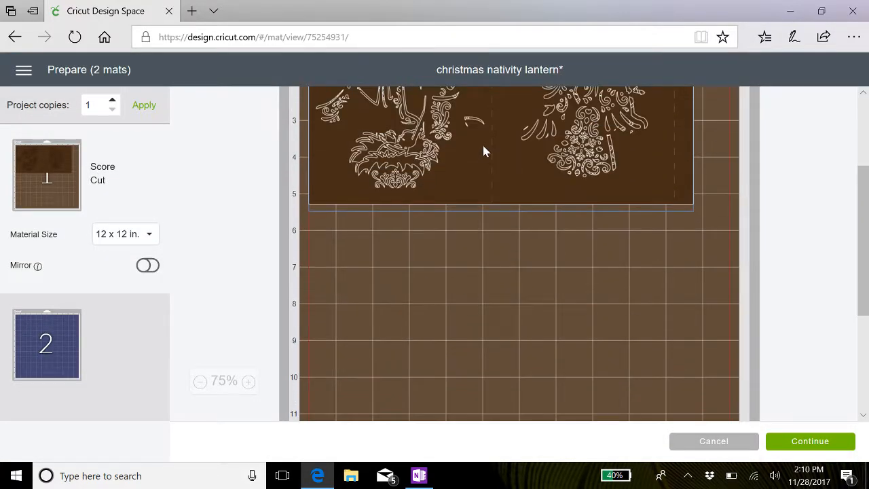
drag(483, 151, 476, 340)
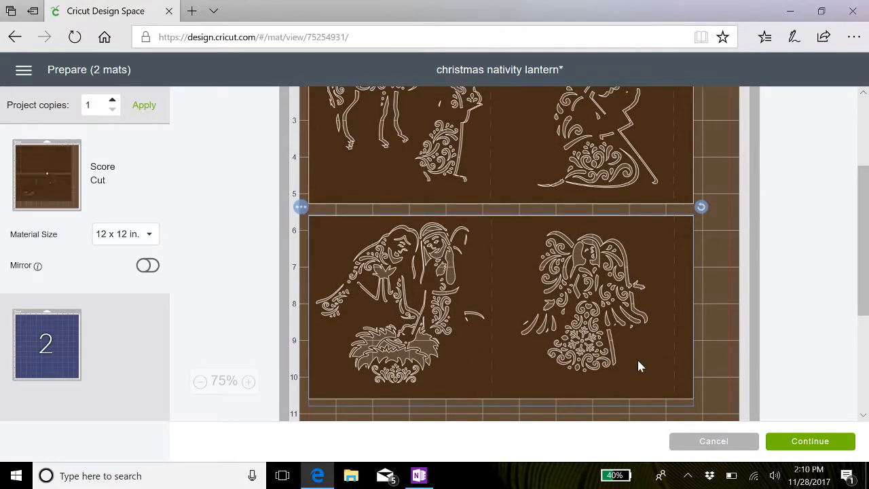
- Check that both panels fit on the 12 x 12 in. mat without overlapping
scroll(706, 331, up, 3)
scroll(706, 331, down, 2)
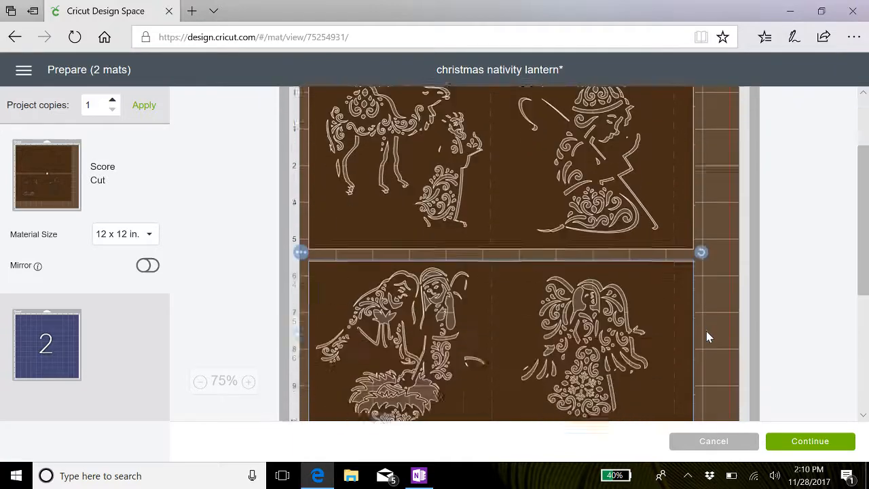
scroll(705, 337, down, 3)
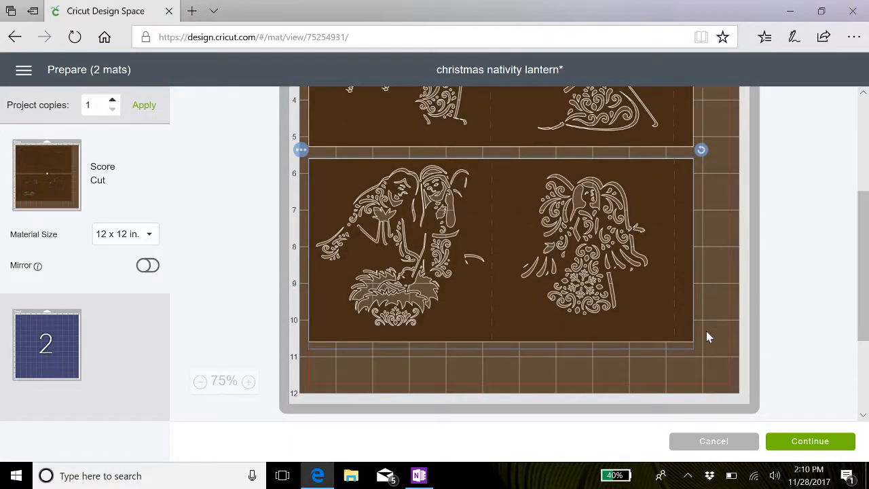
scroll(706, 337, up, 1)
scroll(706, 337, up, 2)
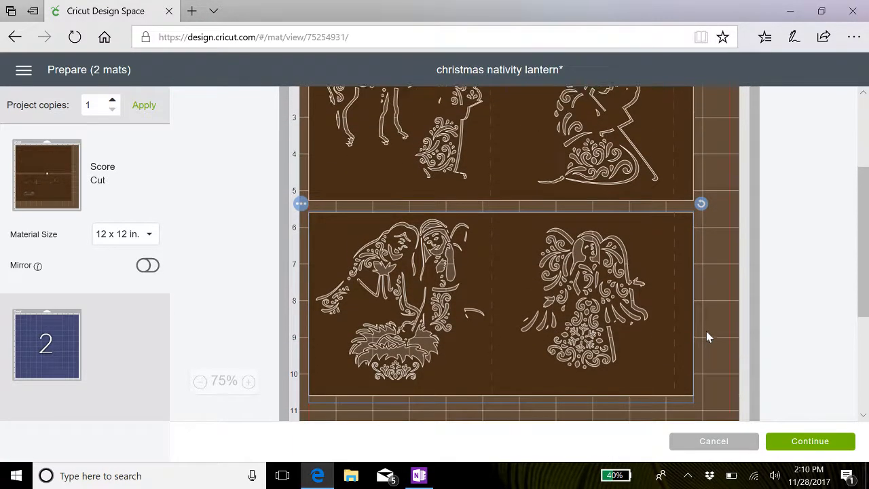
scroll(706, 337, up, 3)
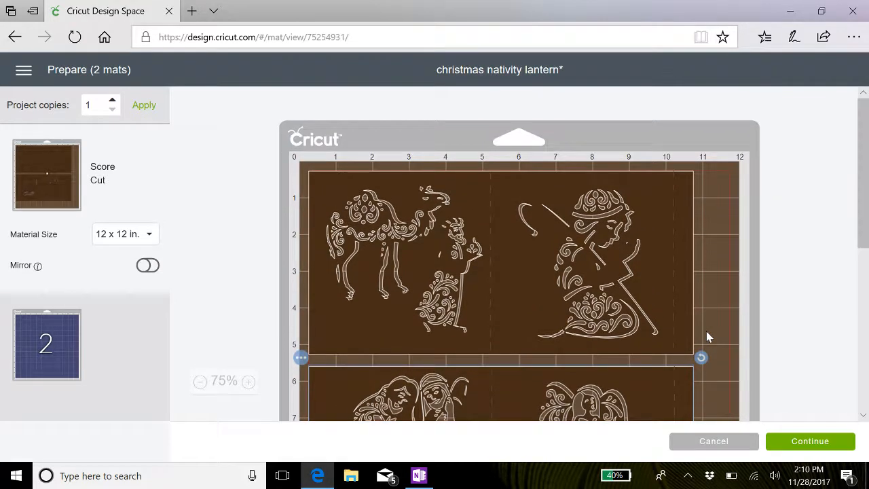
scroll(705, 337, down, 3)
scroll(706, 337, up, 1)
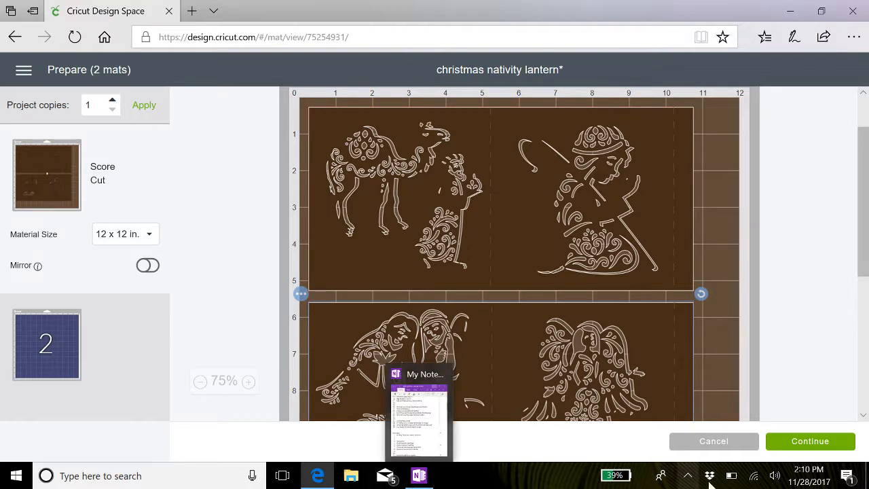
click(687, 476)
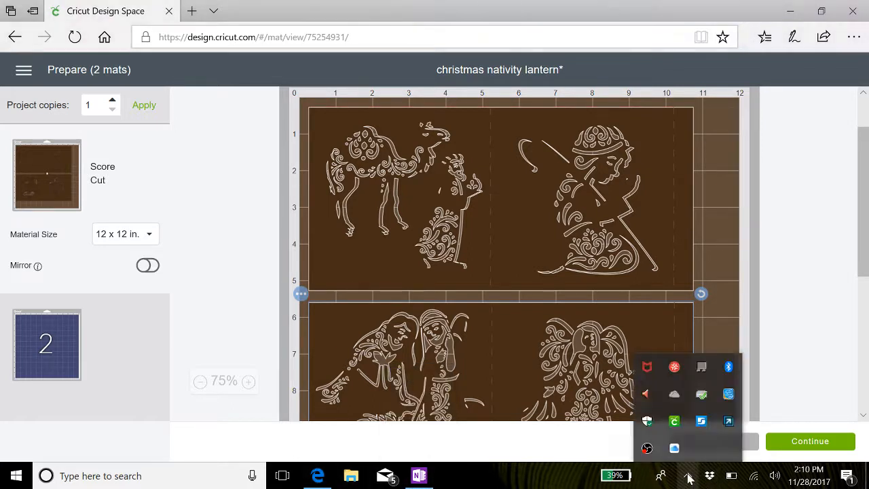
click(648, 449)
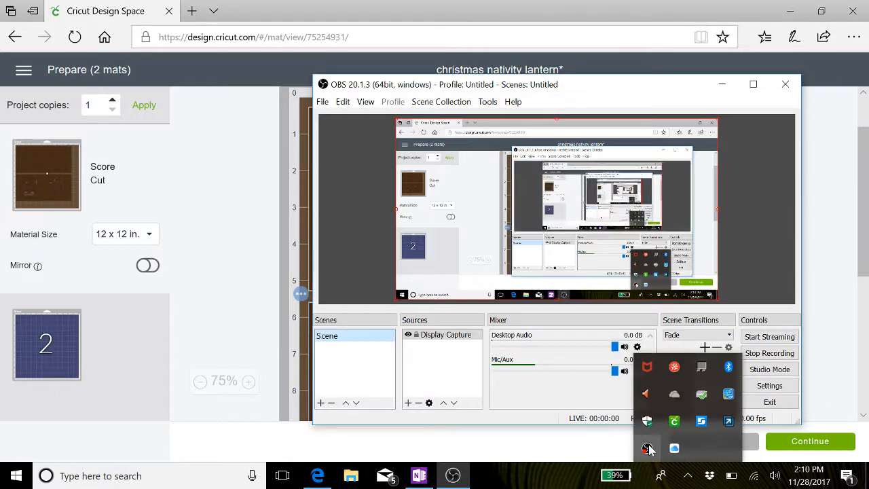
right_click(649, 449)
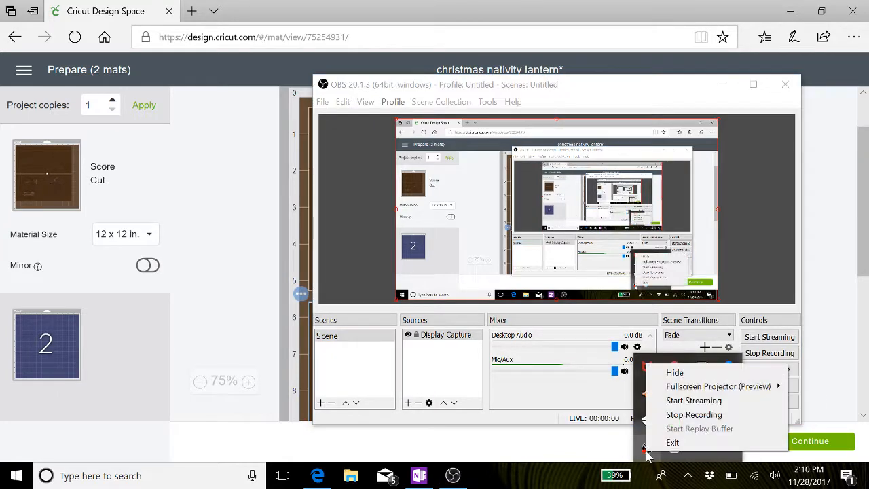